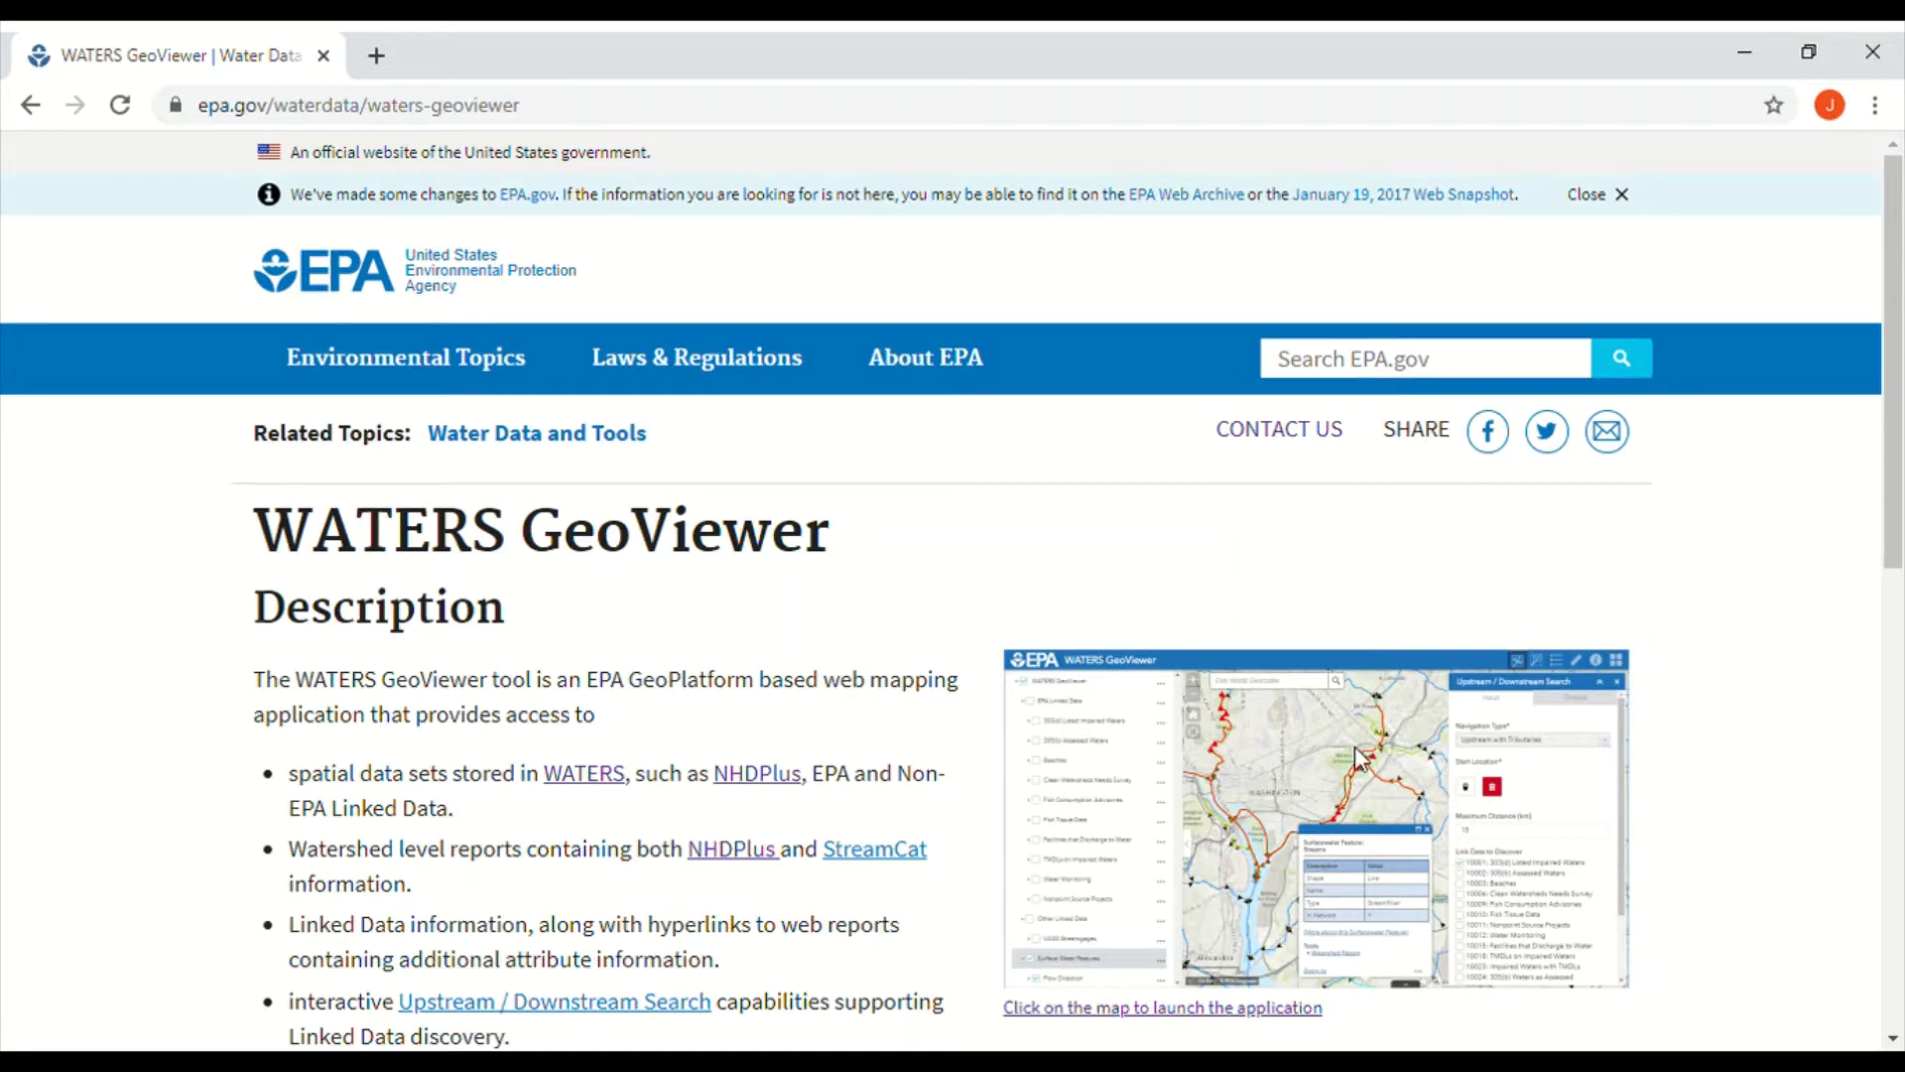
Launch the WATERS GeoViewer application from the map screenshot on the EPA description page
{"action": "left_click", "coordinate": [1404, 781]}
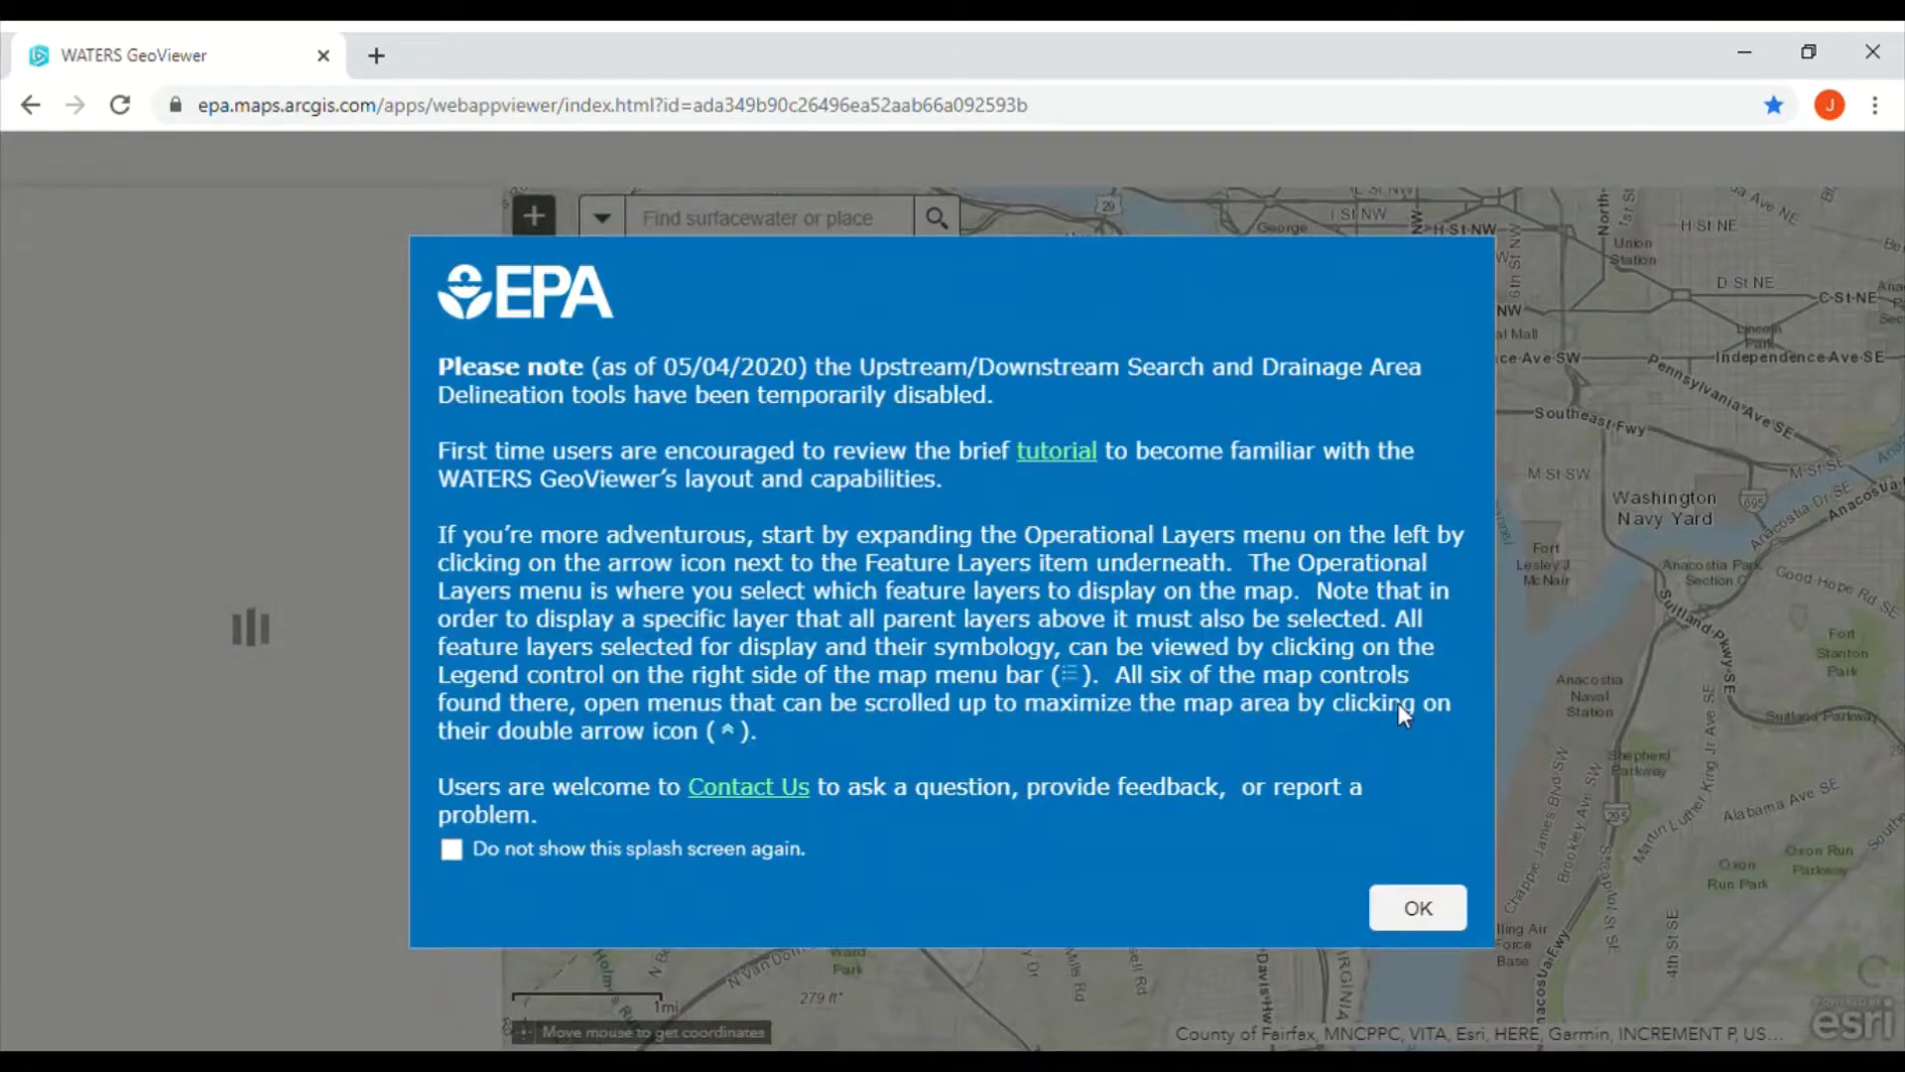
Dismiss the welcome splash and change the basemap to Light Gray Canvas
{"action": "left_click", "coordinate": [1418, 908]}
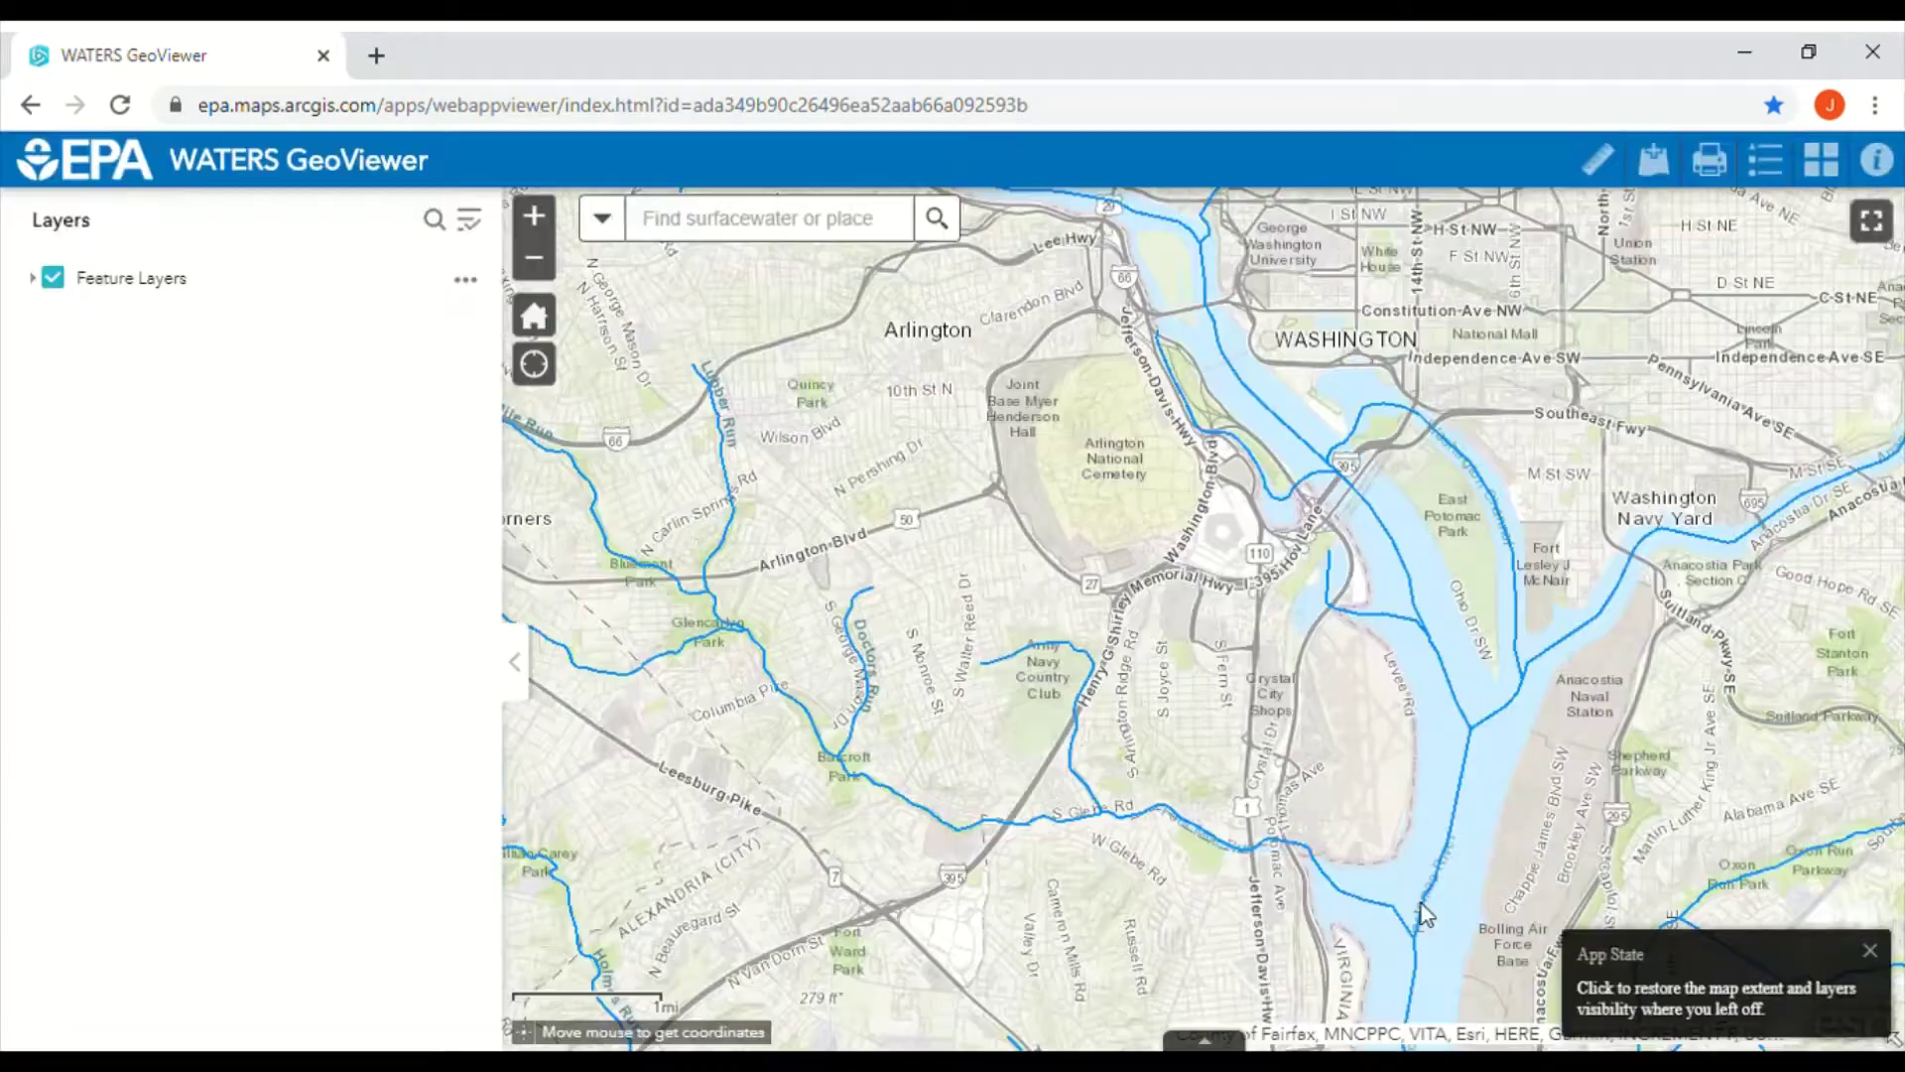
{"action": "left_click", "coordinate": [1825, 164]}
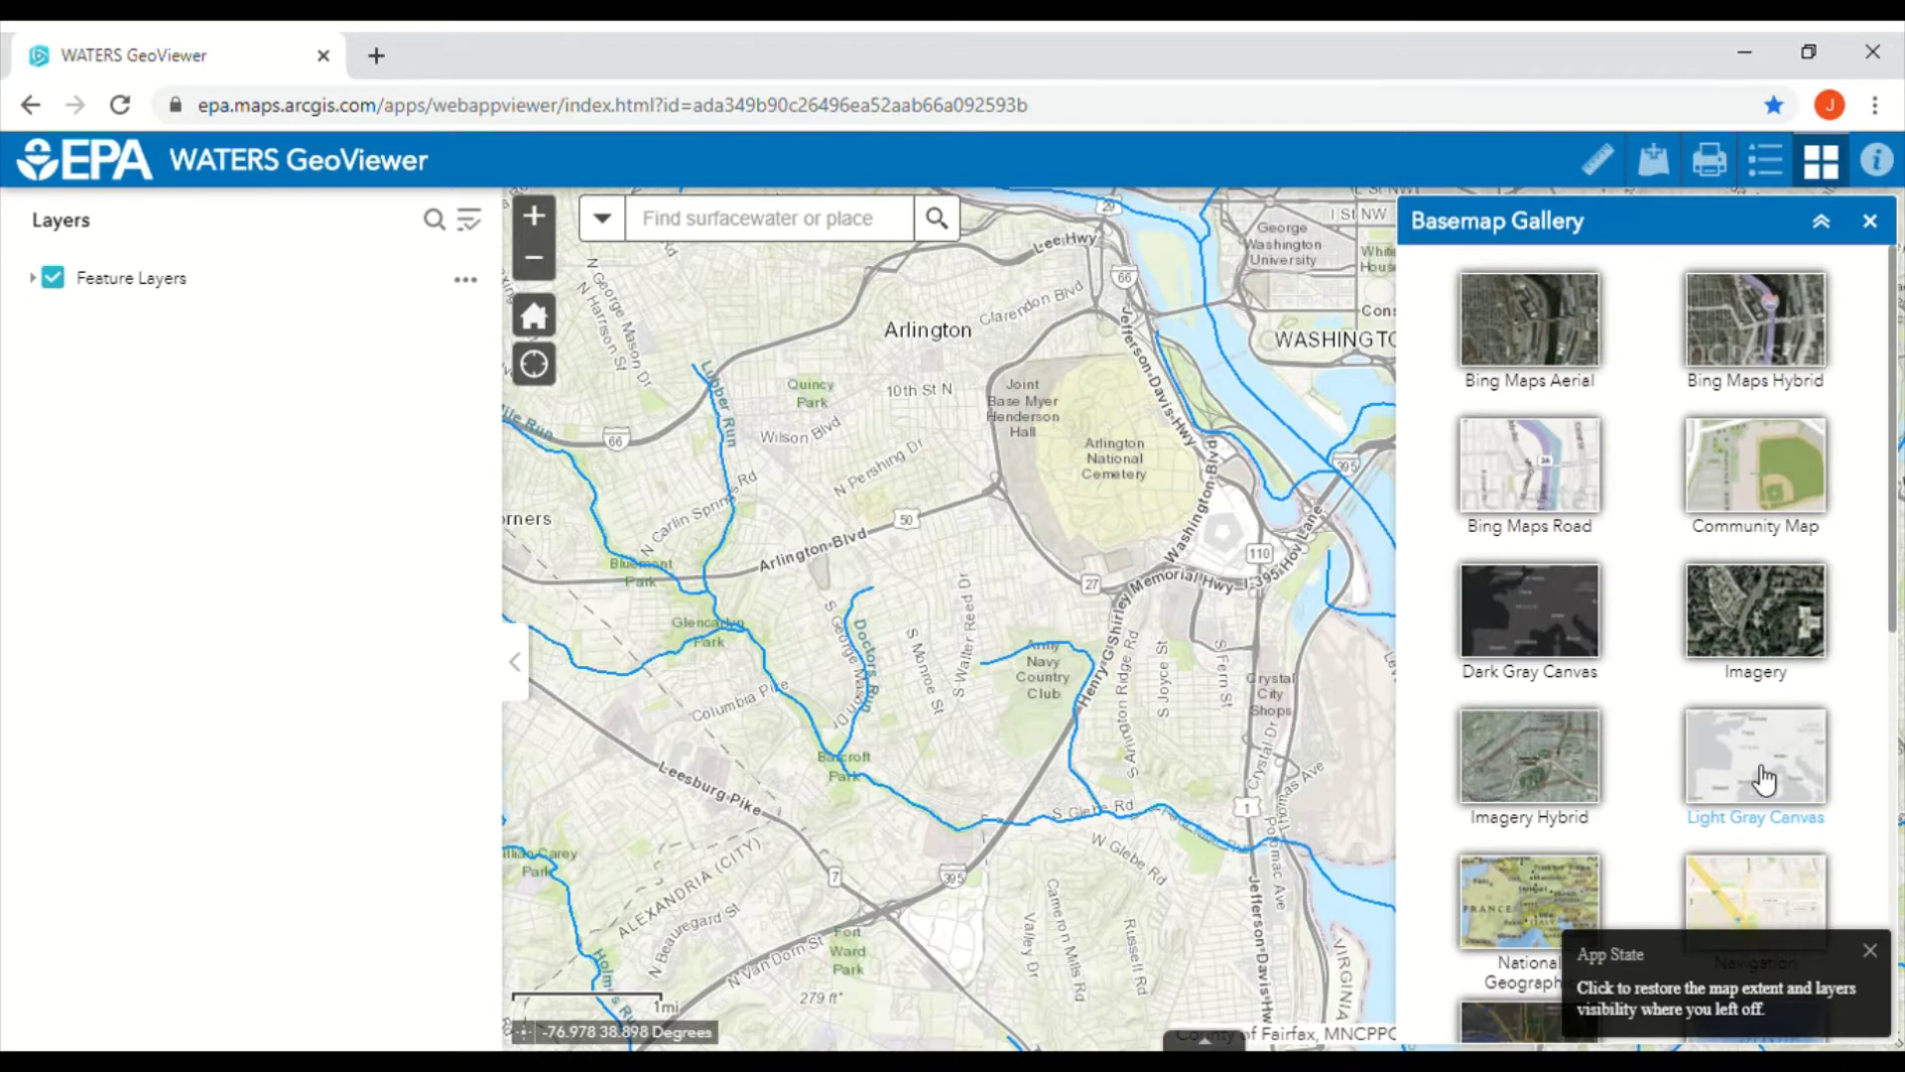
{"action": "left_click", "coordinate": [1764, 779]}
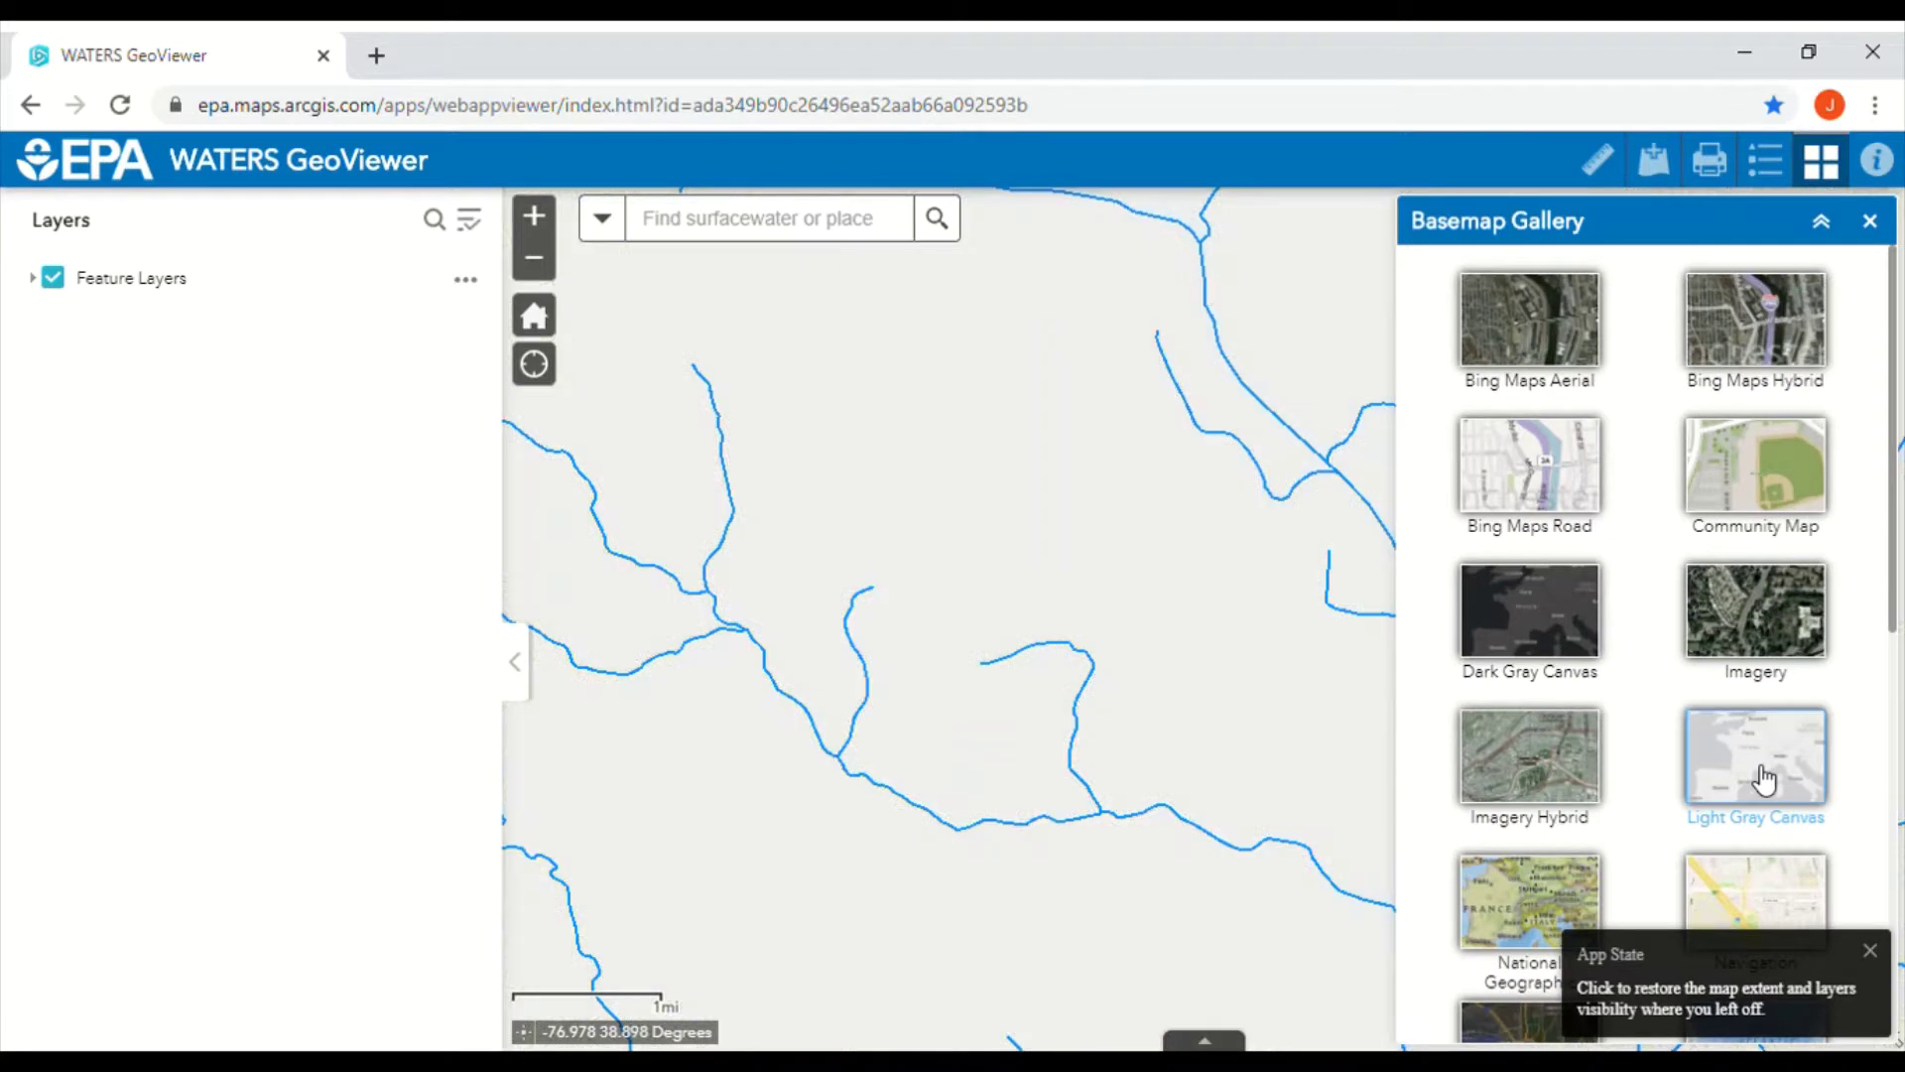
{"action": "left_click", "coordinate": [1871, 220]}
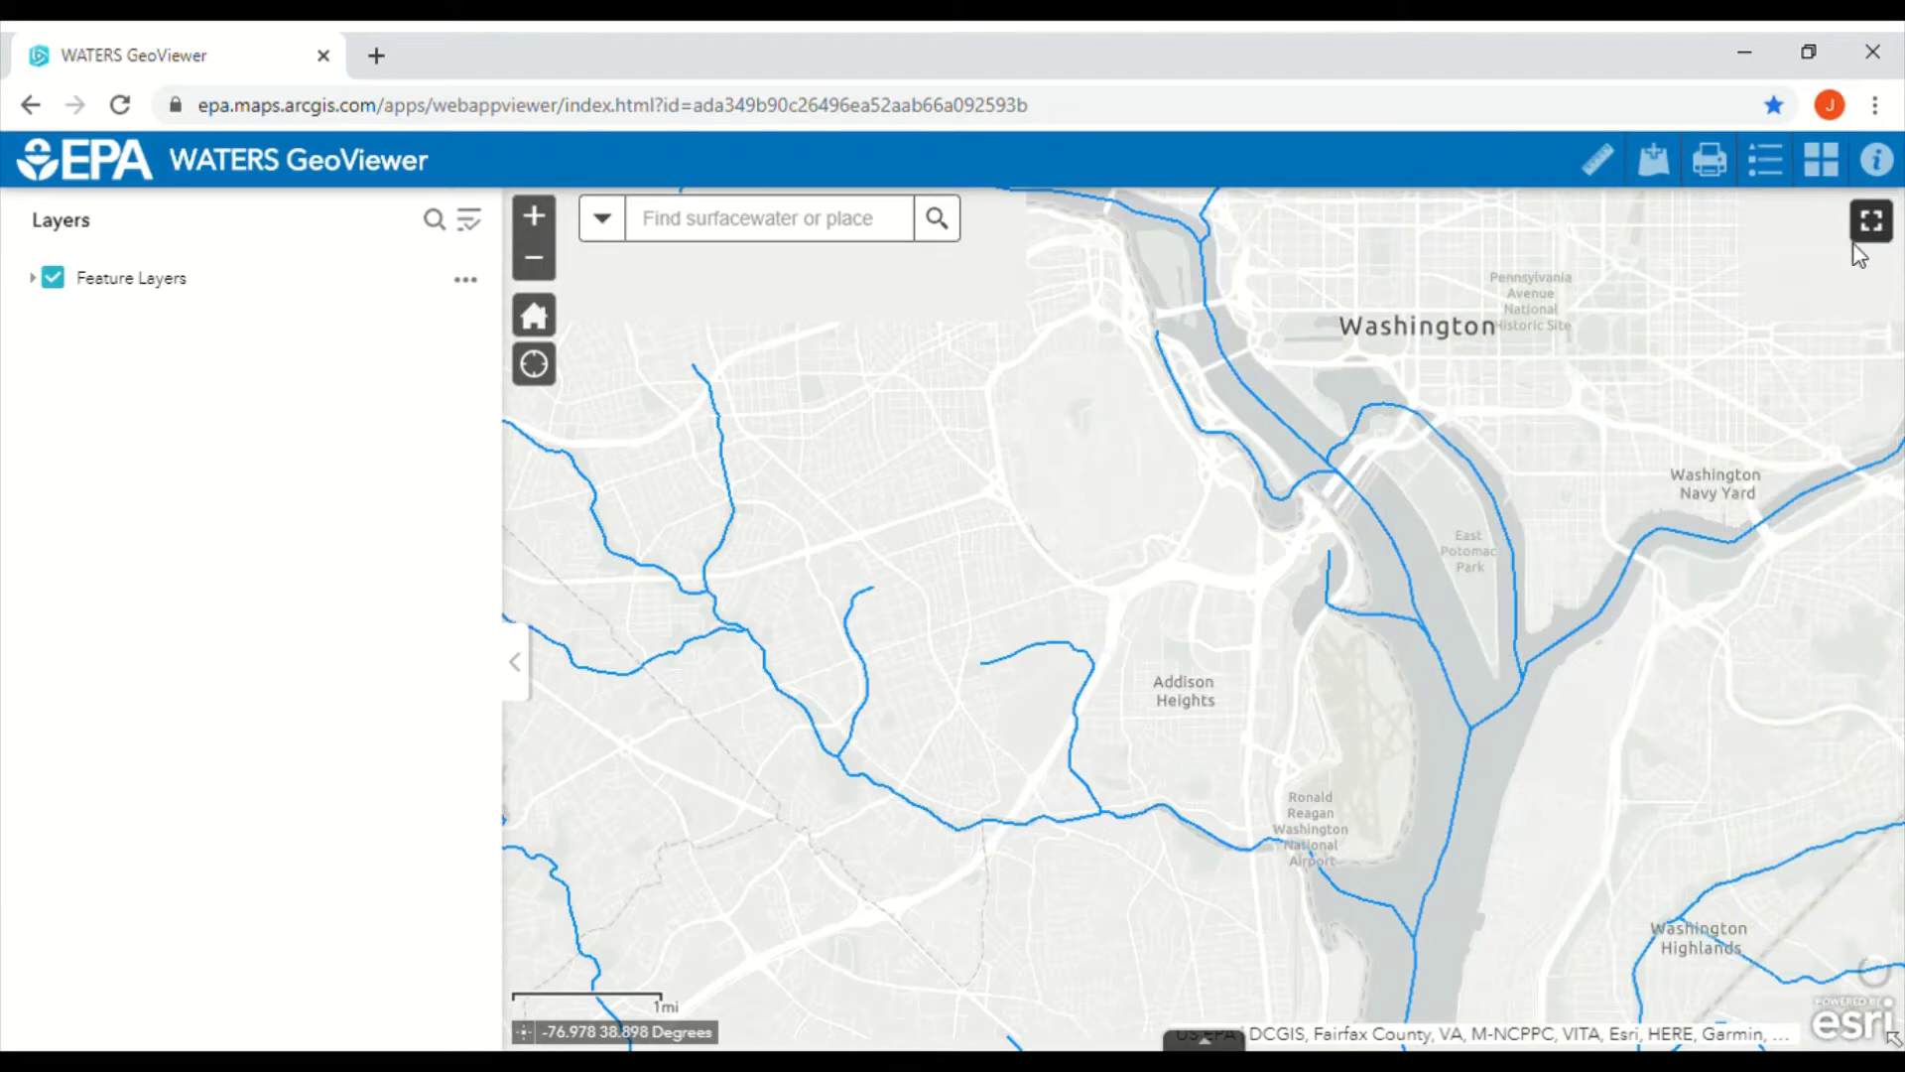
Expand Feature Layers and Surface Water Features, and reveal the Streams legend in the Layers panel
{"action": "left_click", "coordinate": [213, 290]}
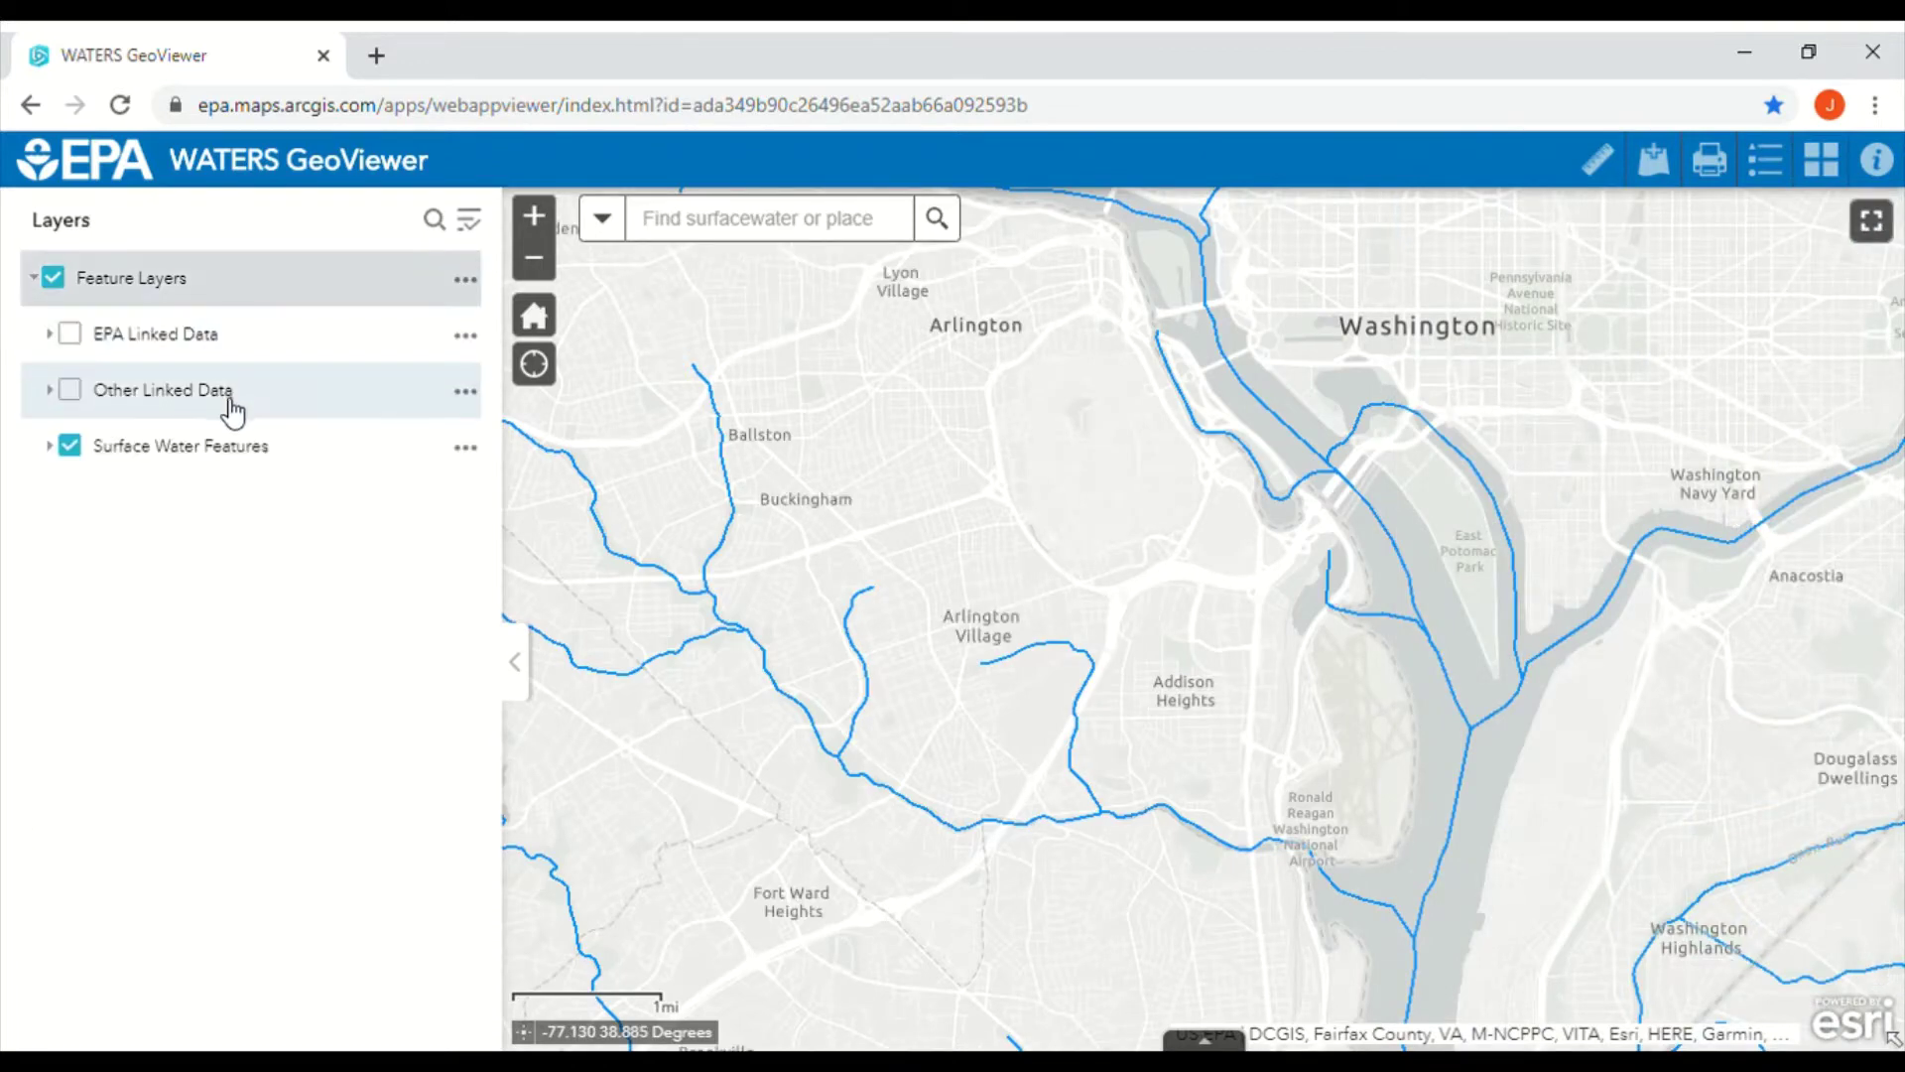
{"action": "left_click", "coordinate": [352, 473]}
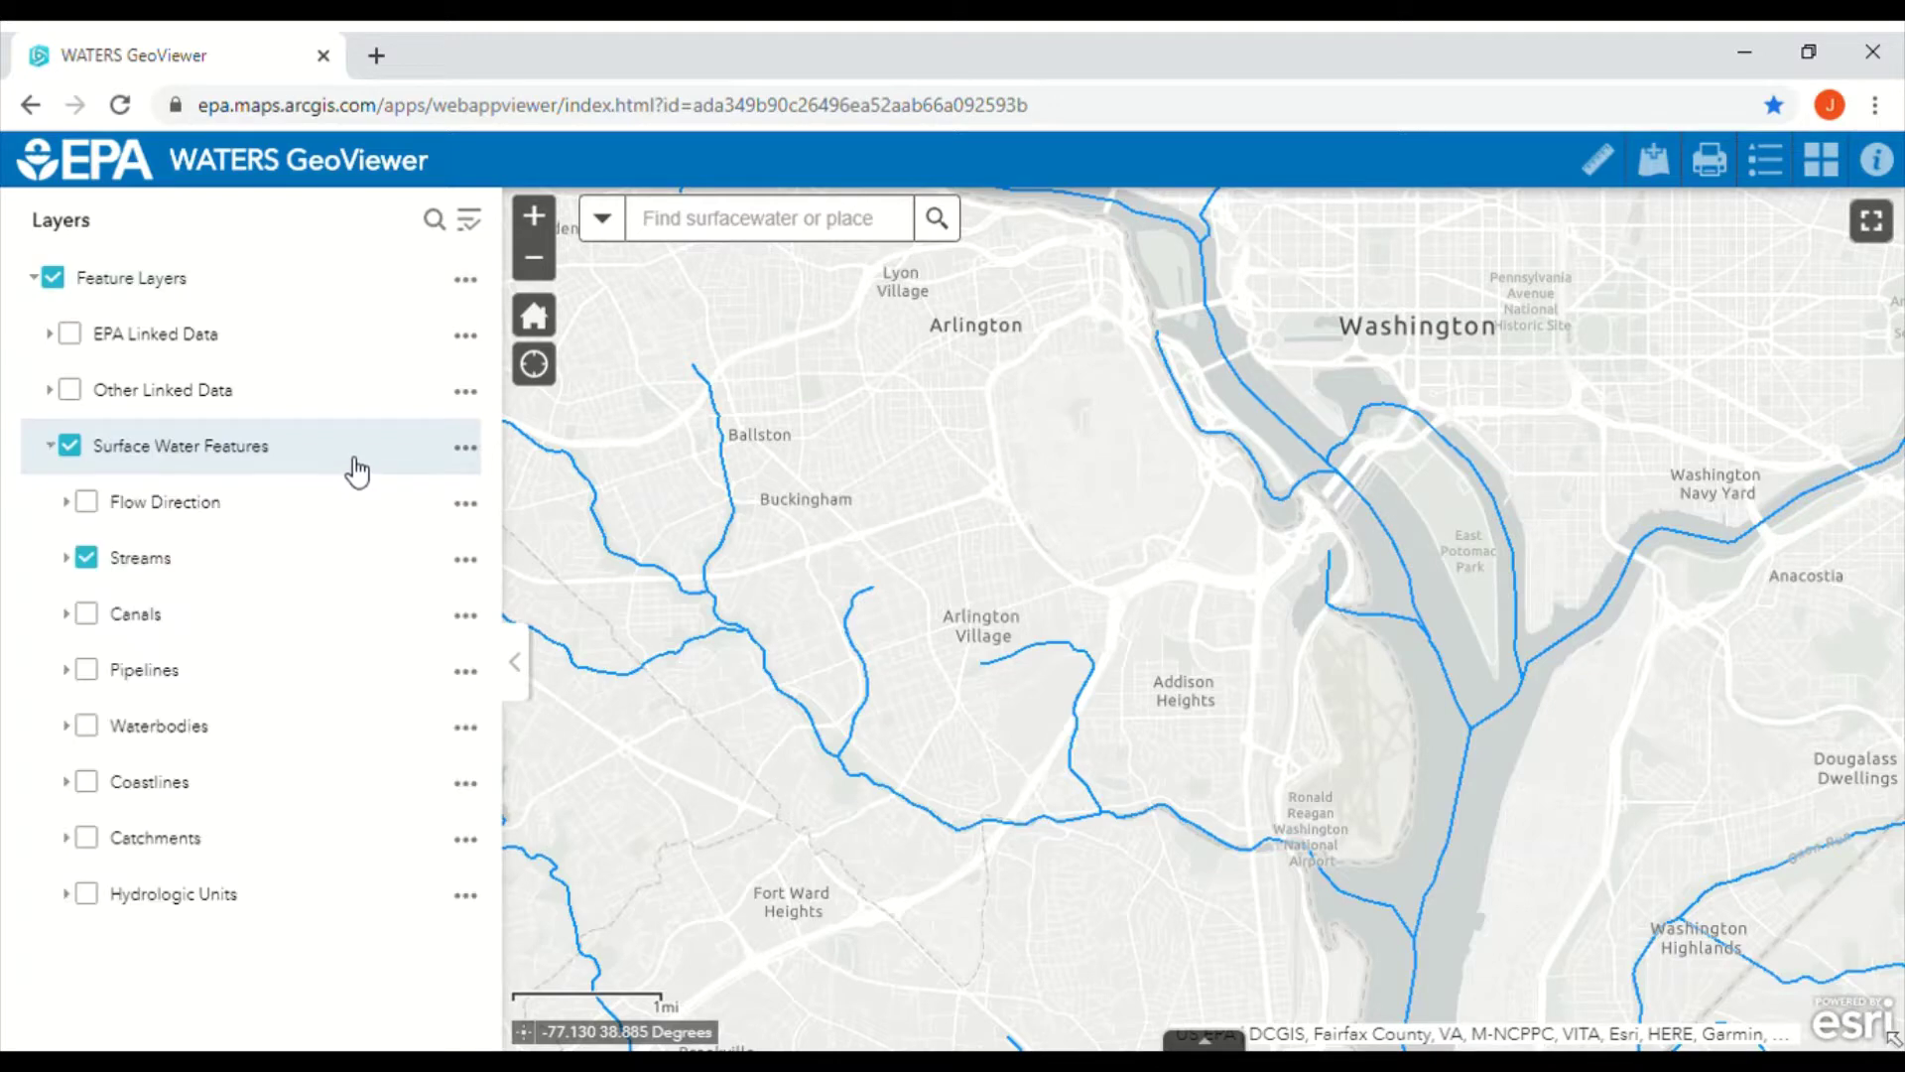
{"action": "left_click", "coordinate": [228, 564]}
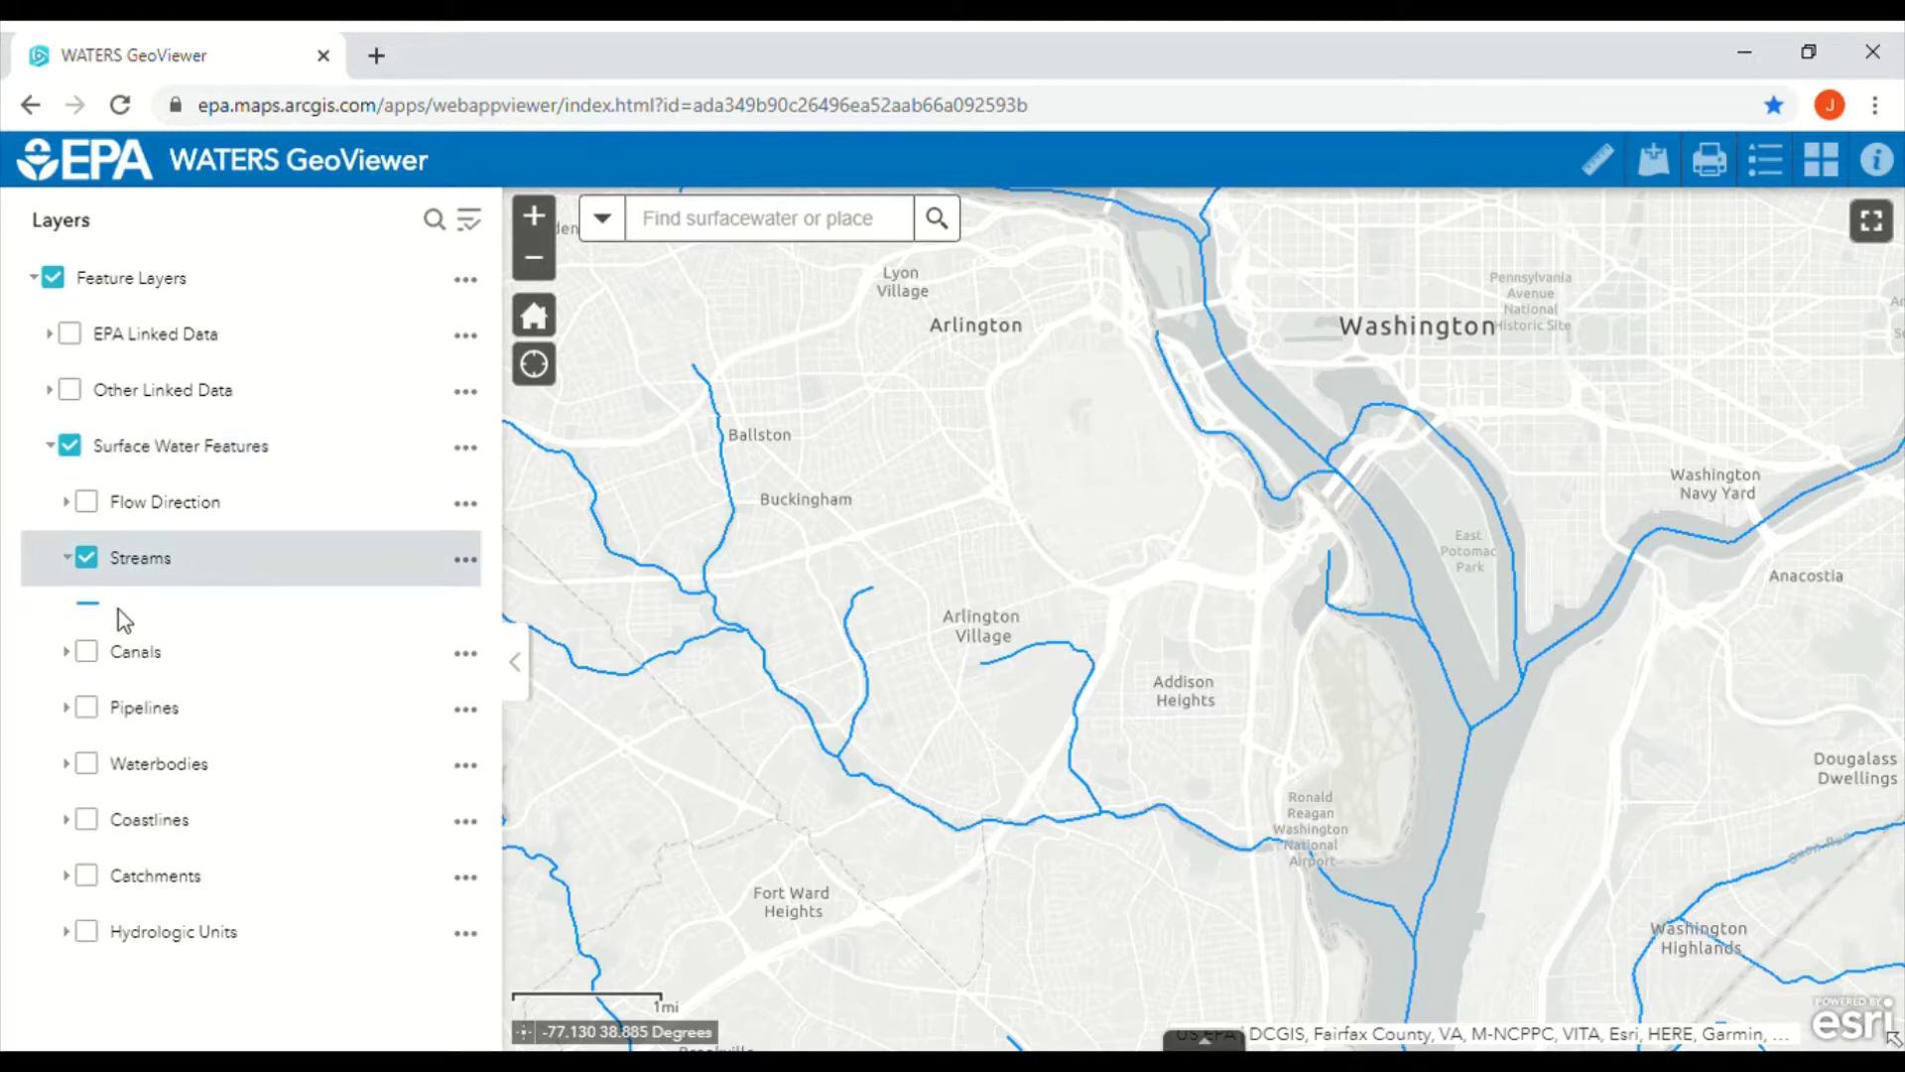
{"action": "left_click", "coordinate": [743, 234]}
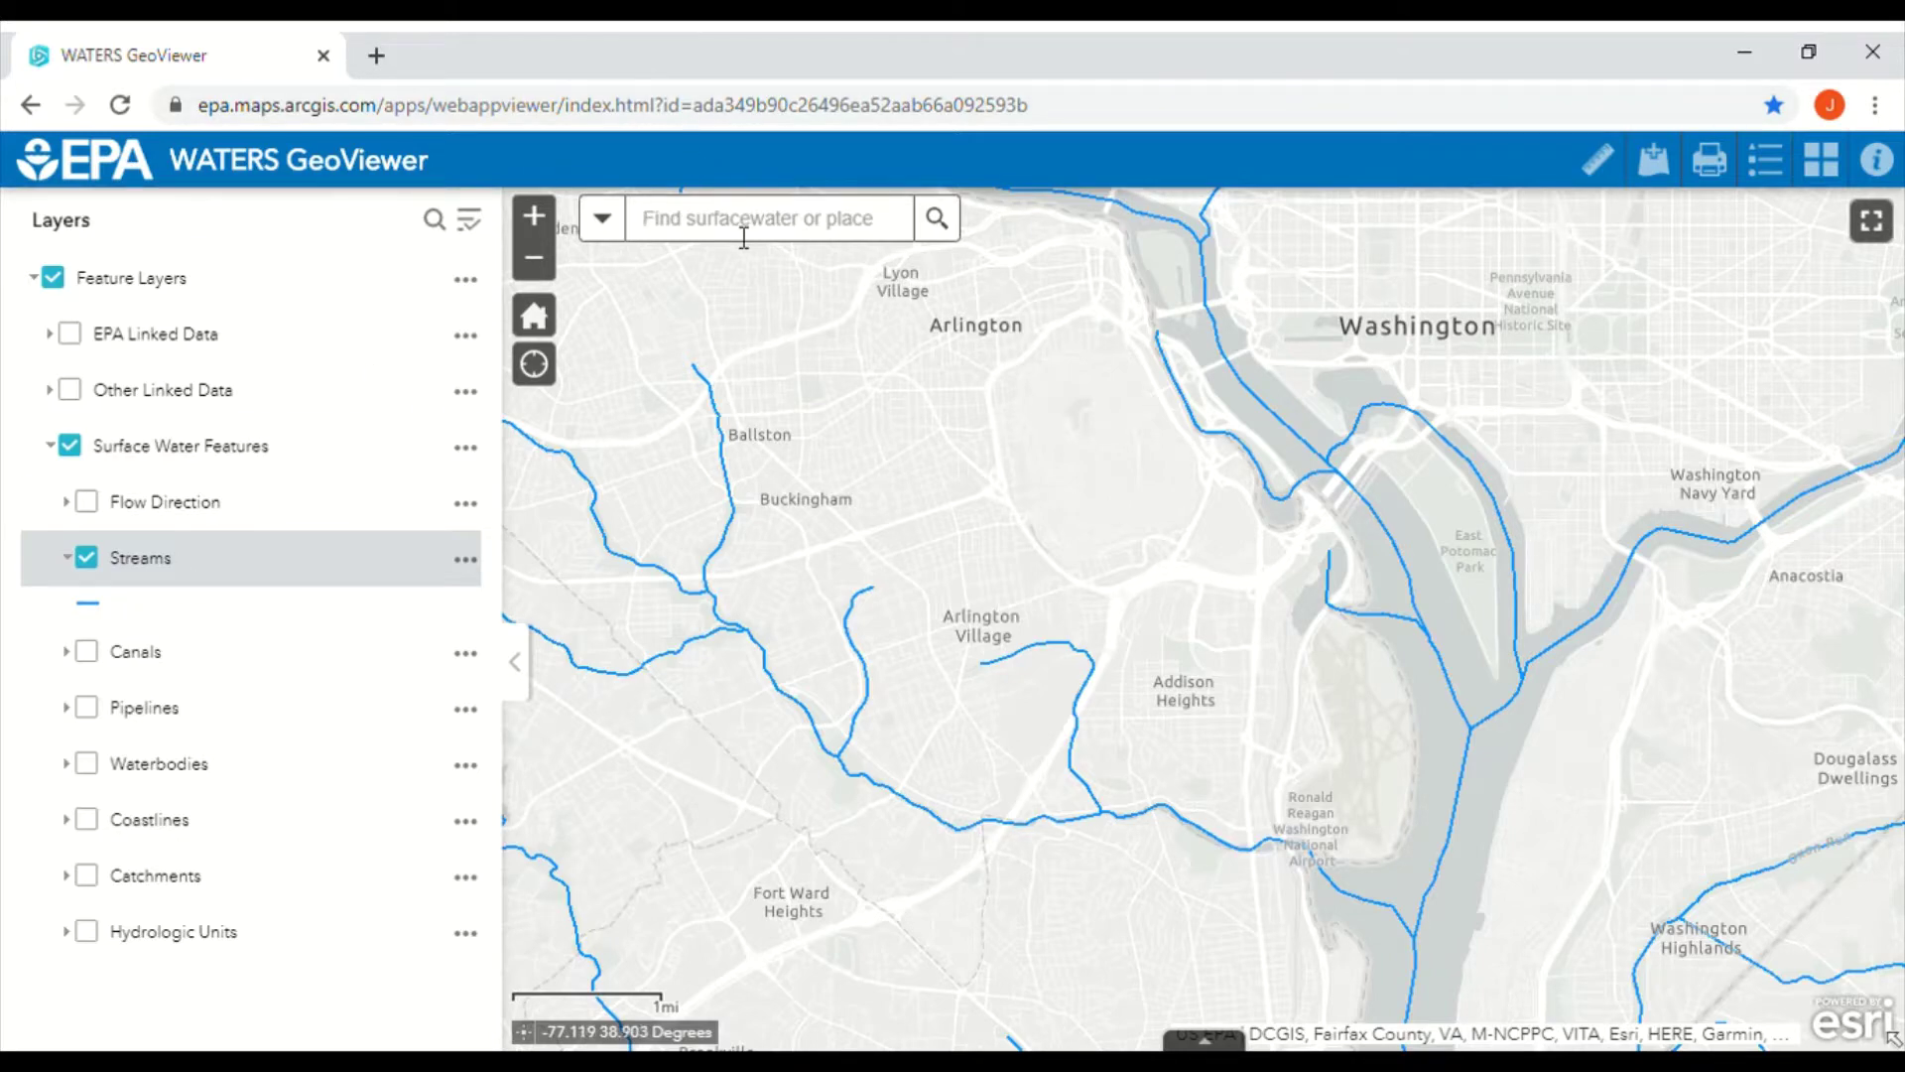
Search for 'manassas national battlefield park' and zoom out two levels to show nearby streams
{"action": "type", "text": "mana"}
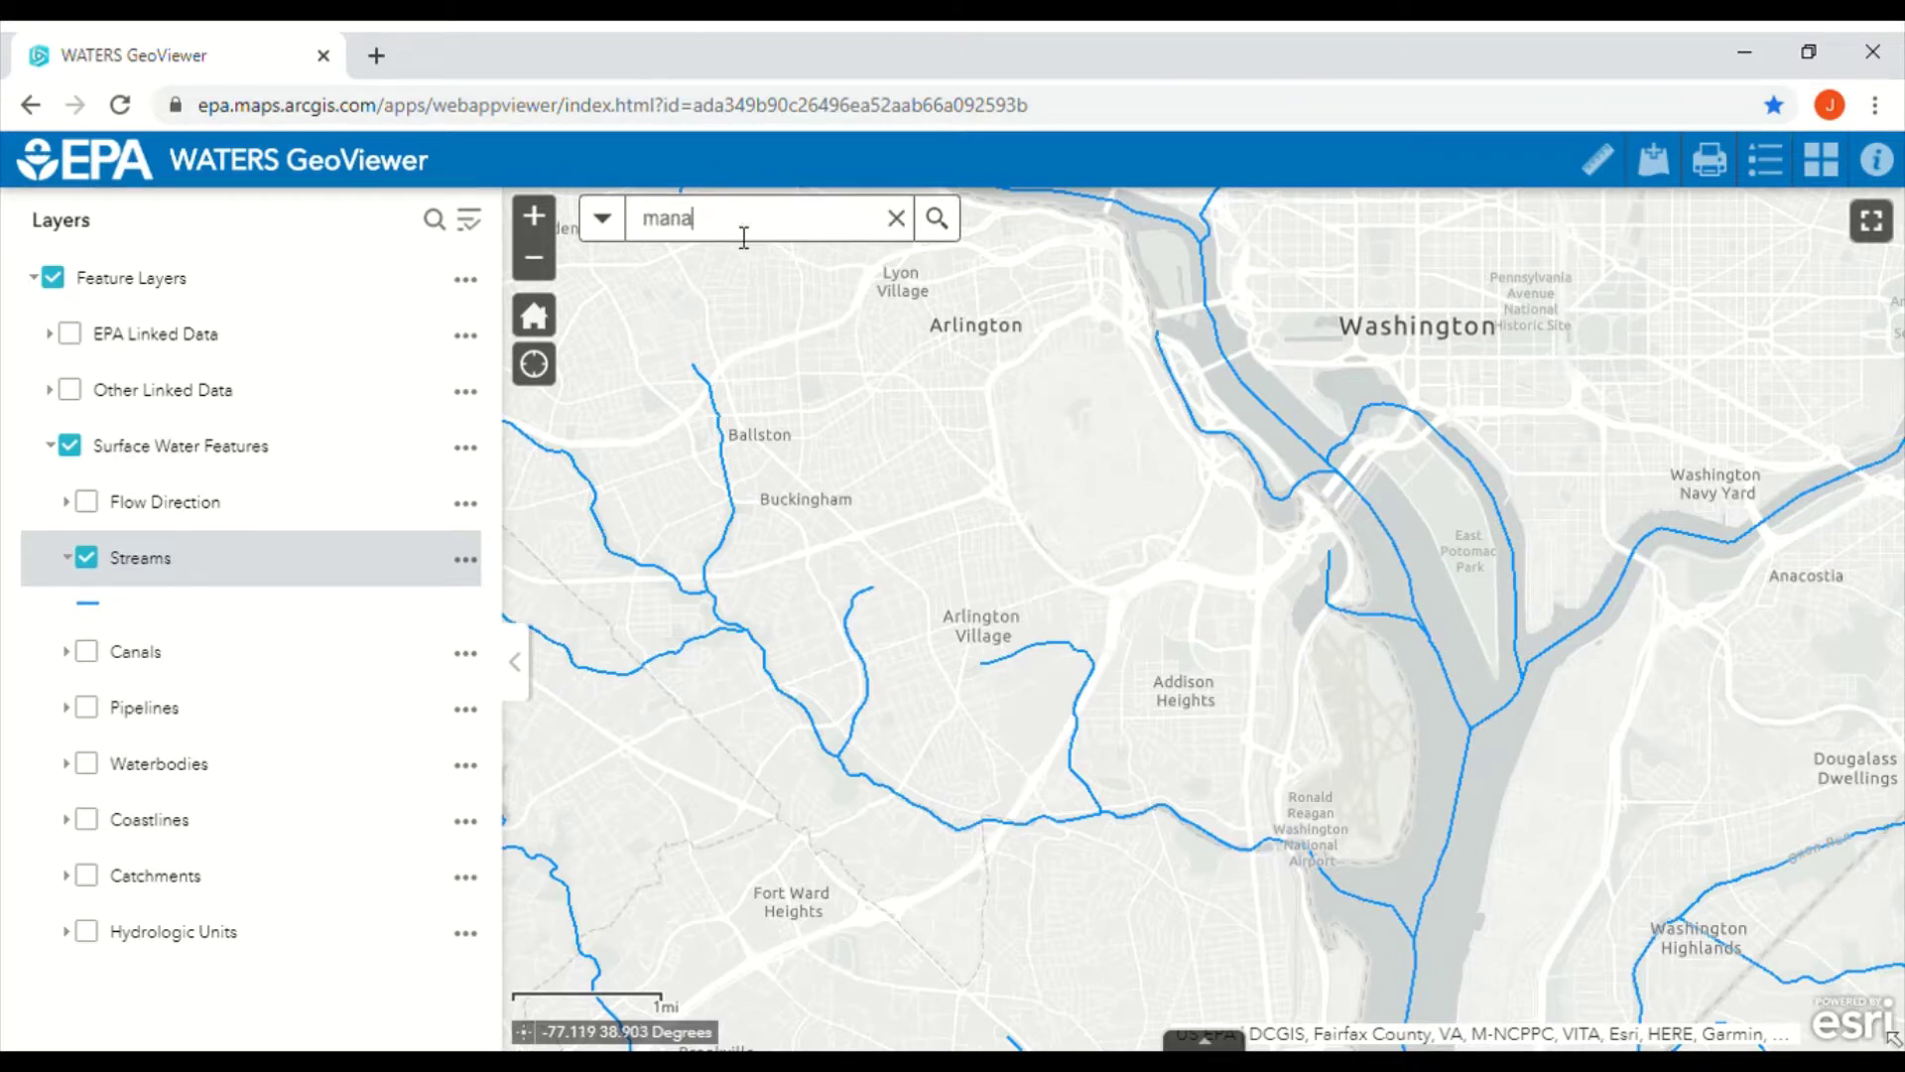
{"action": "type", "text": "ssas national battlefield park"}
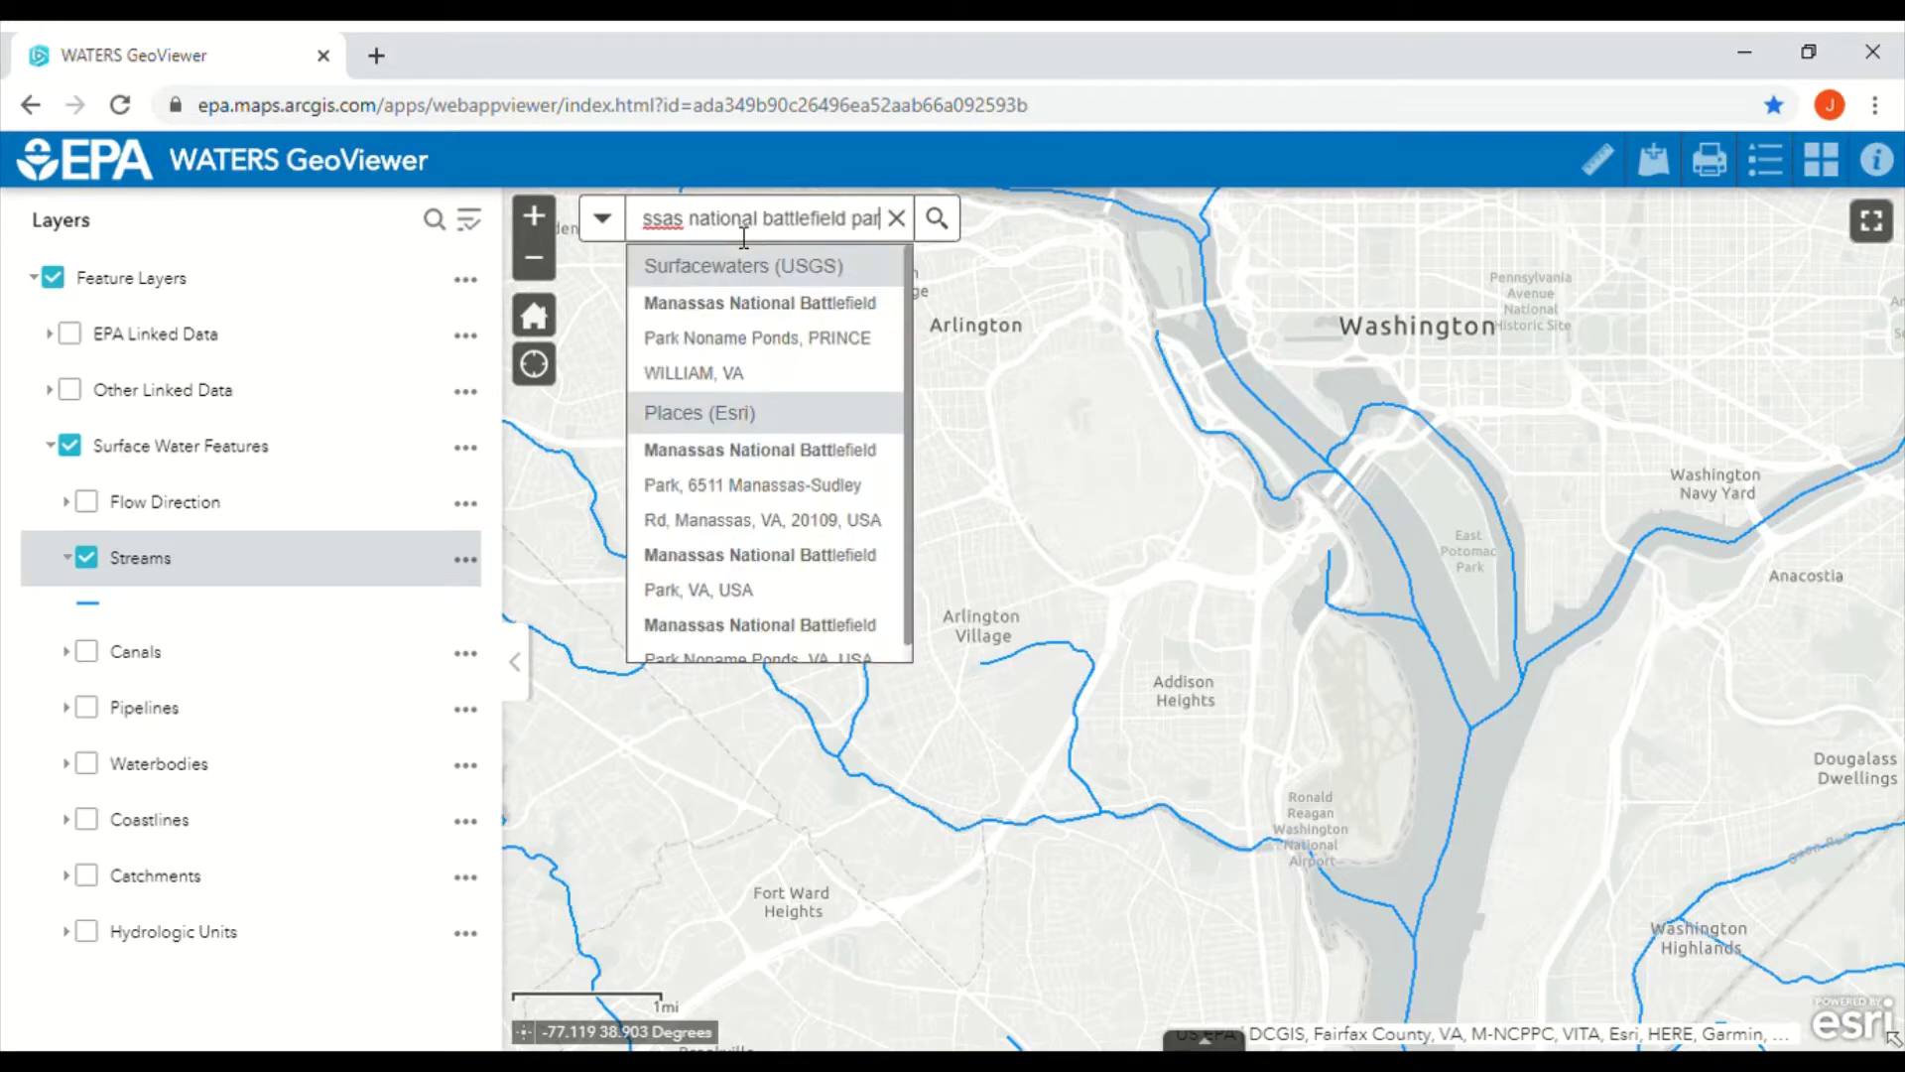
{"action": "left_click", "coordinate": [759, 322]}
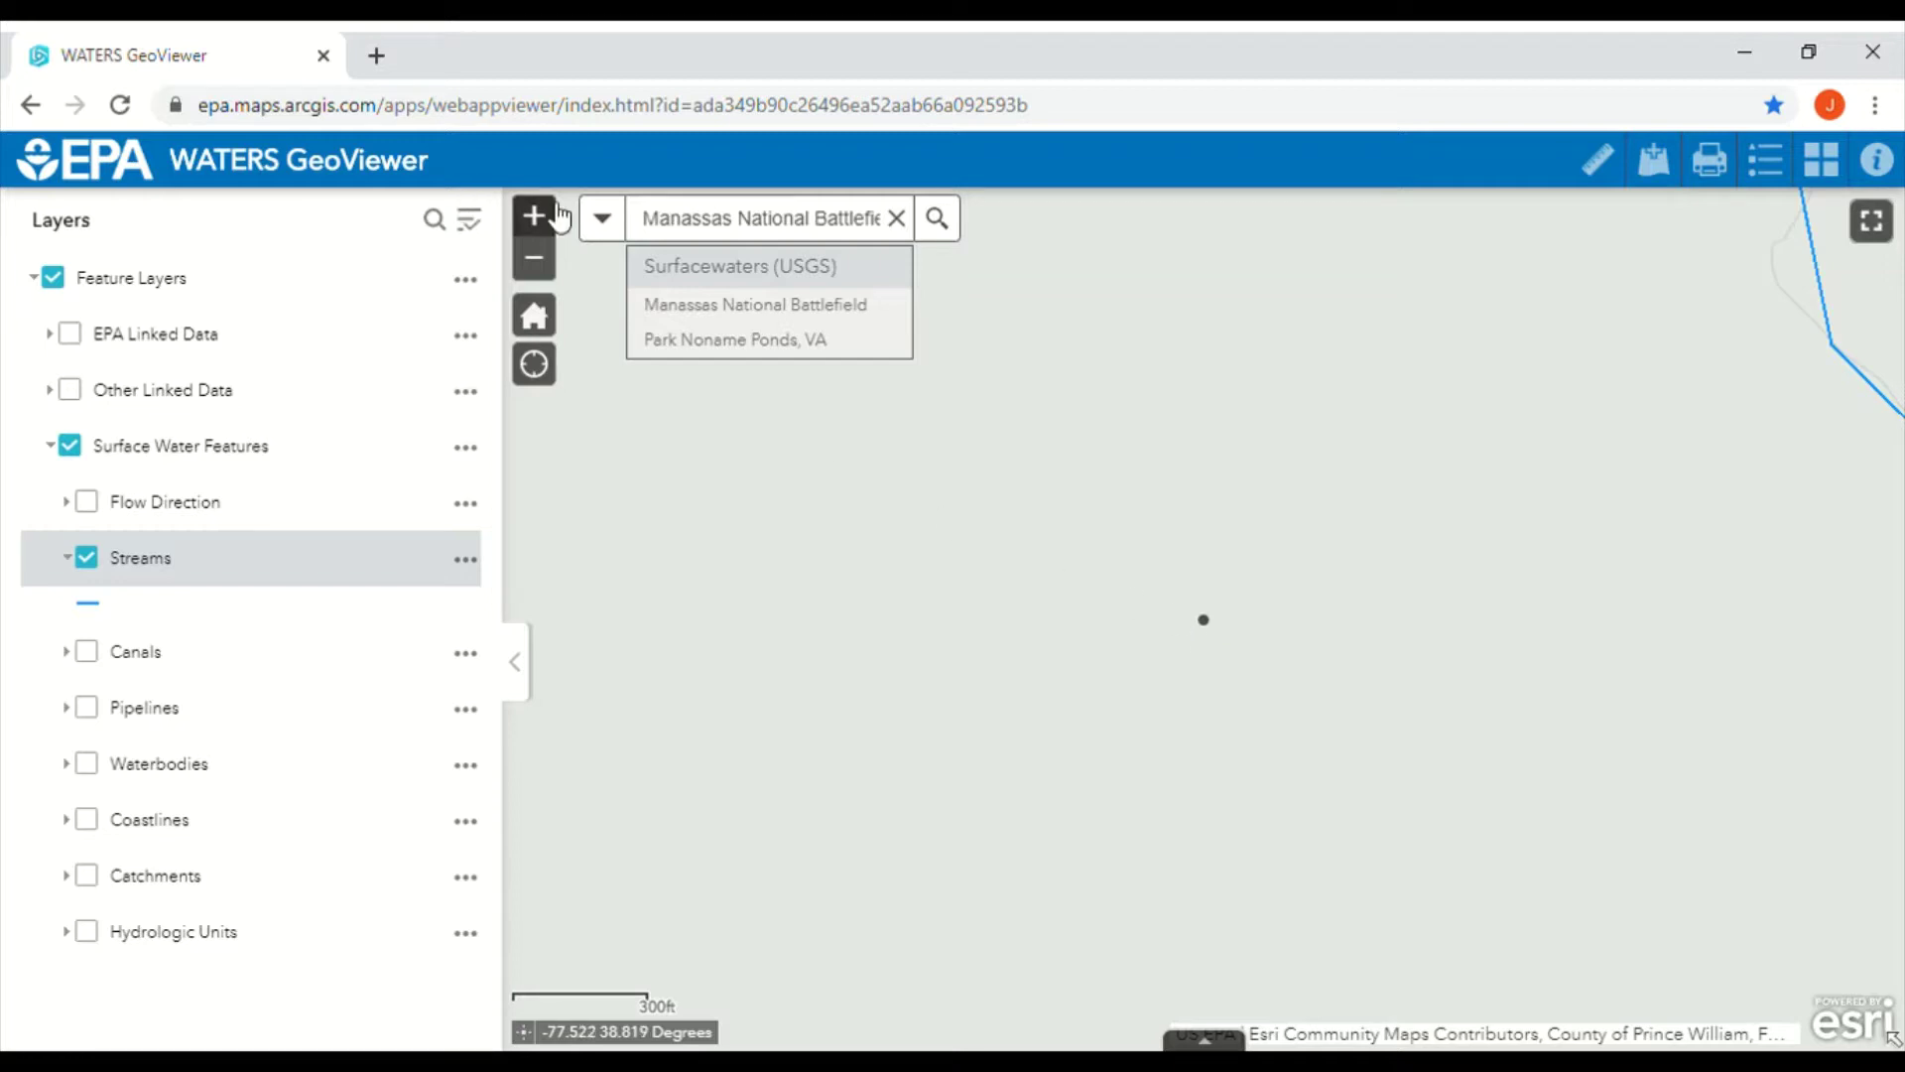
{"action": "left_click", "coordinate": [534, 259]}
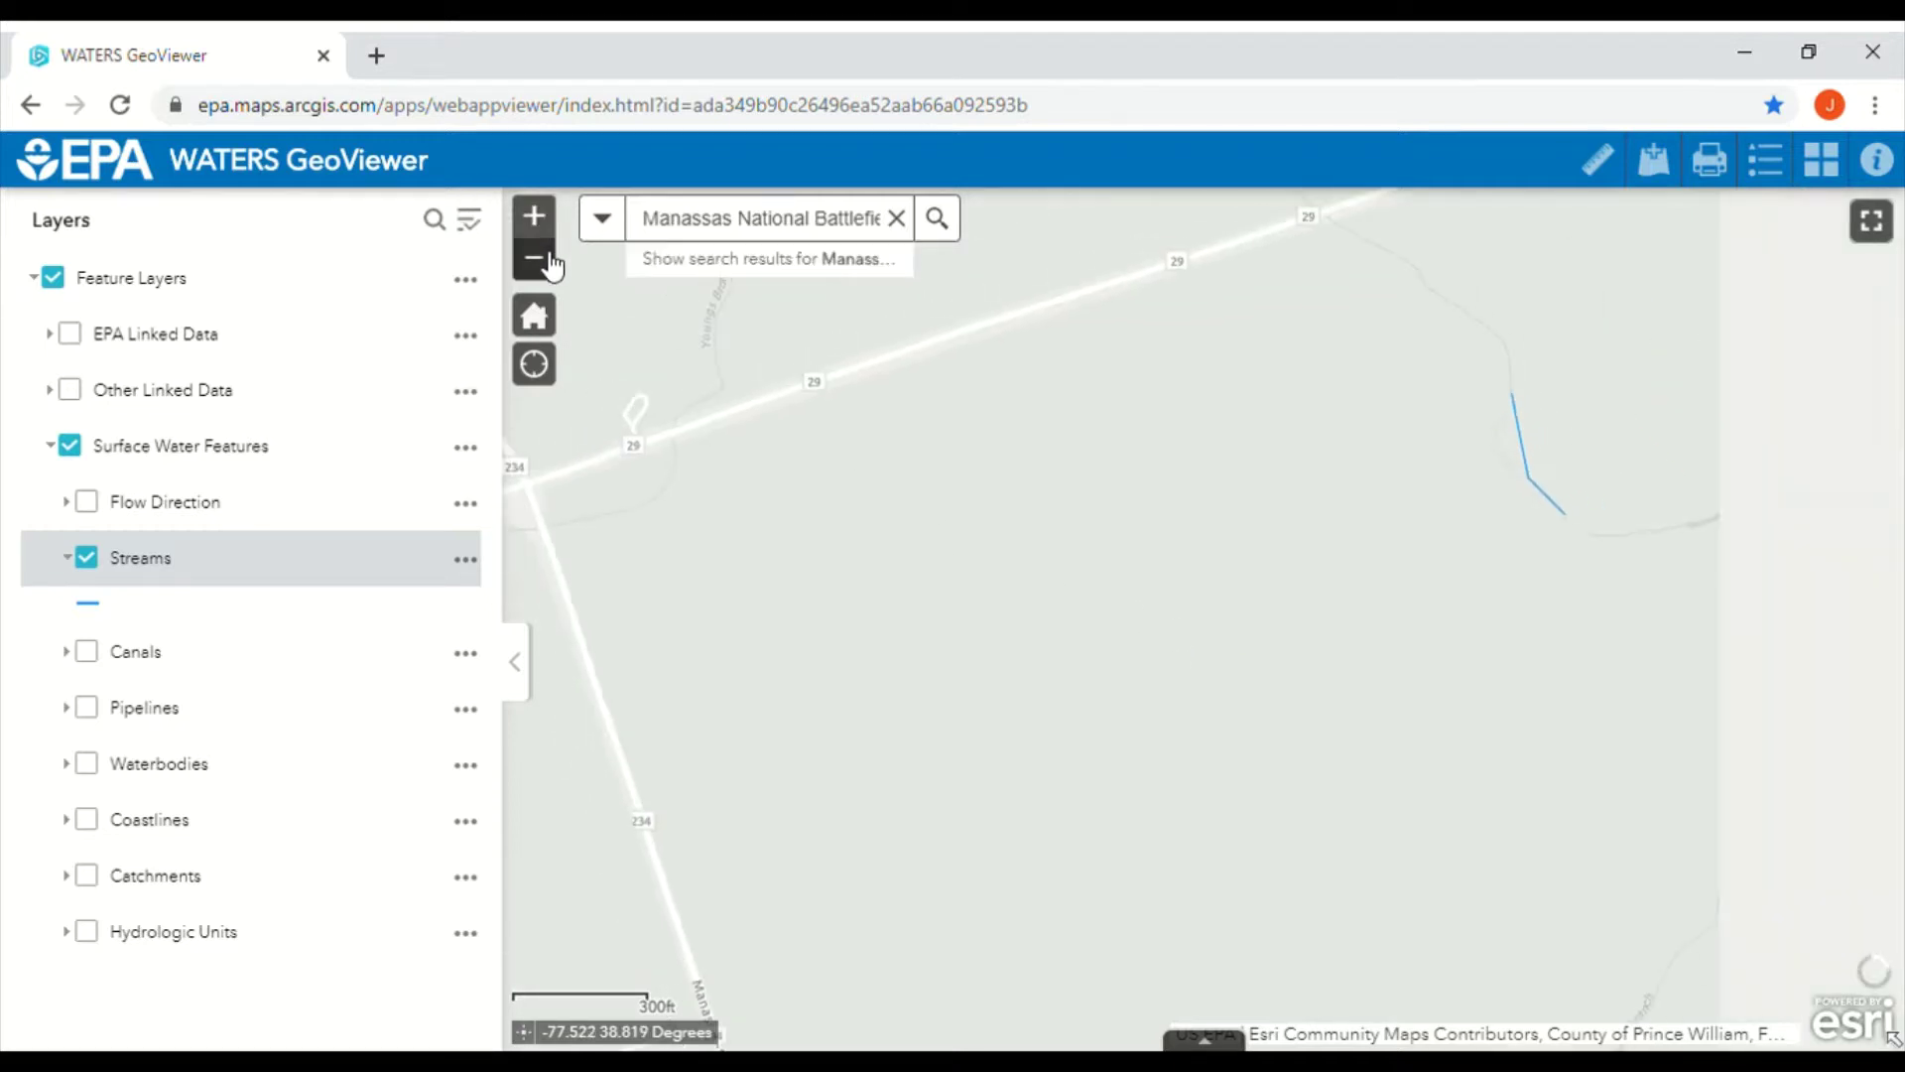
{"action": "left_click", "coordinate": [534, 259]}
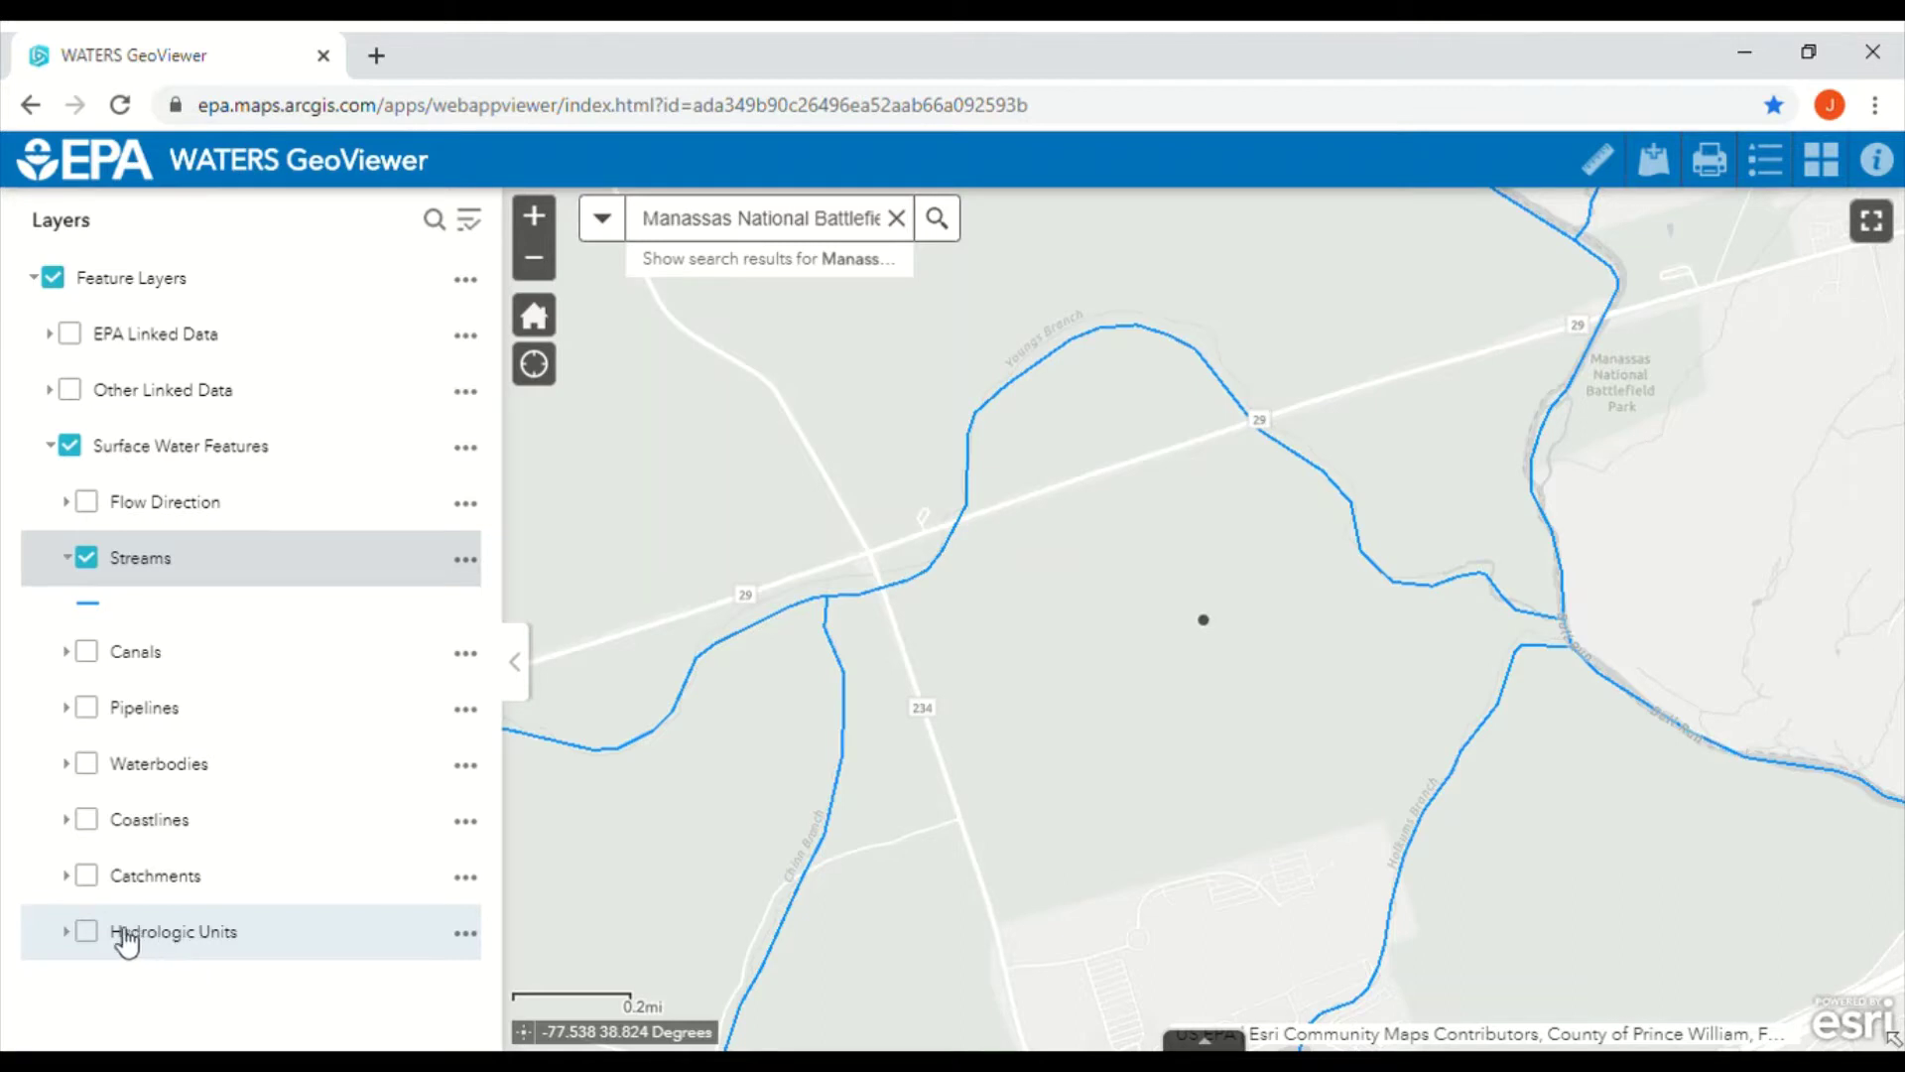
Turn on Hydrologic Units, expand its six sublayers, and zoom the map out
{"action": "left_click", "coordinate": [87, 931]}
{"action": "left_click", "coordinate": [194, 933]}
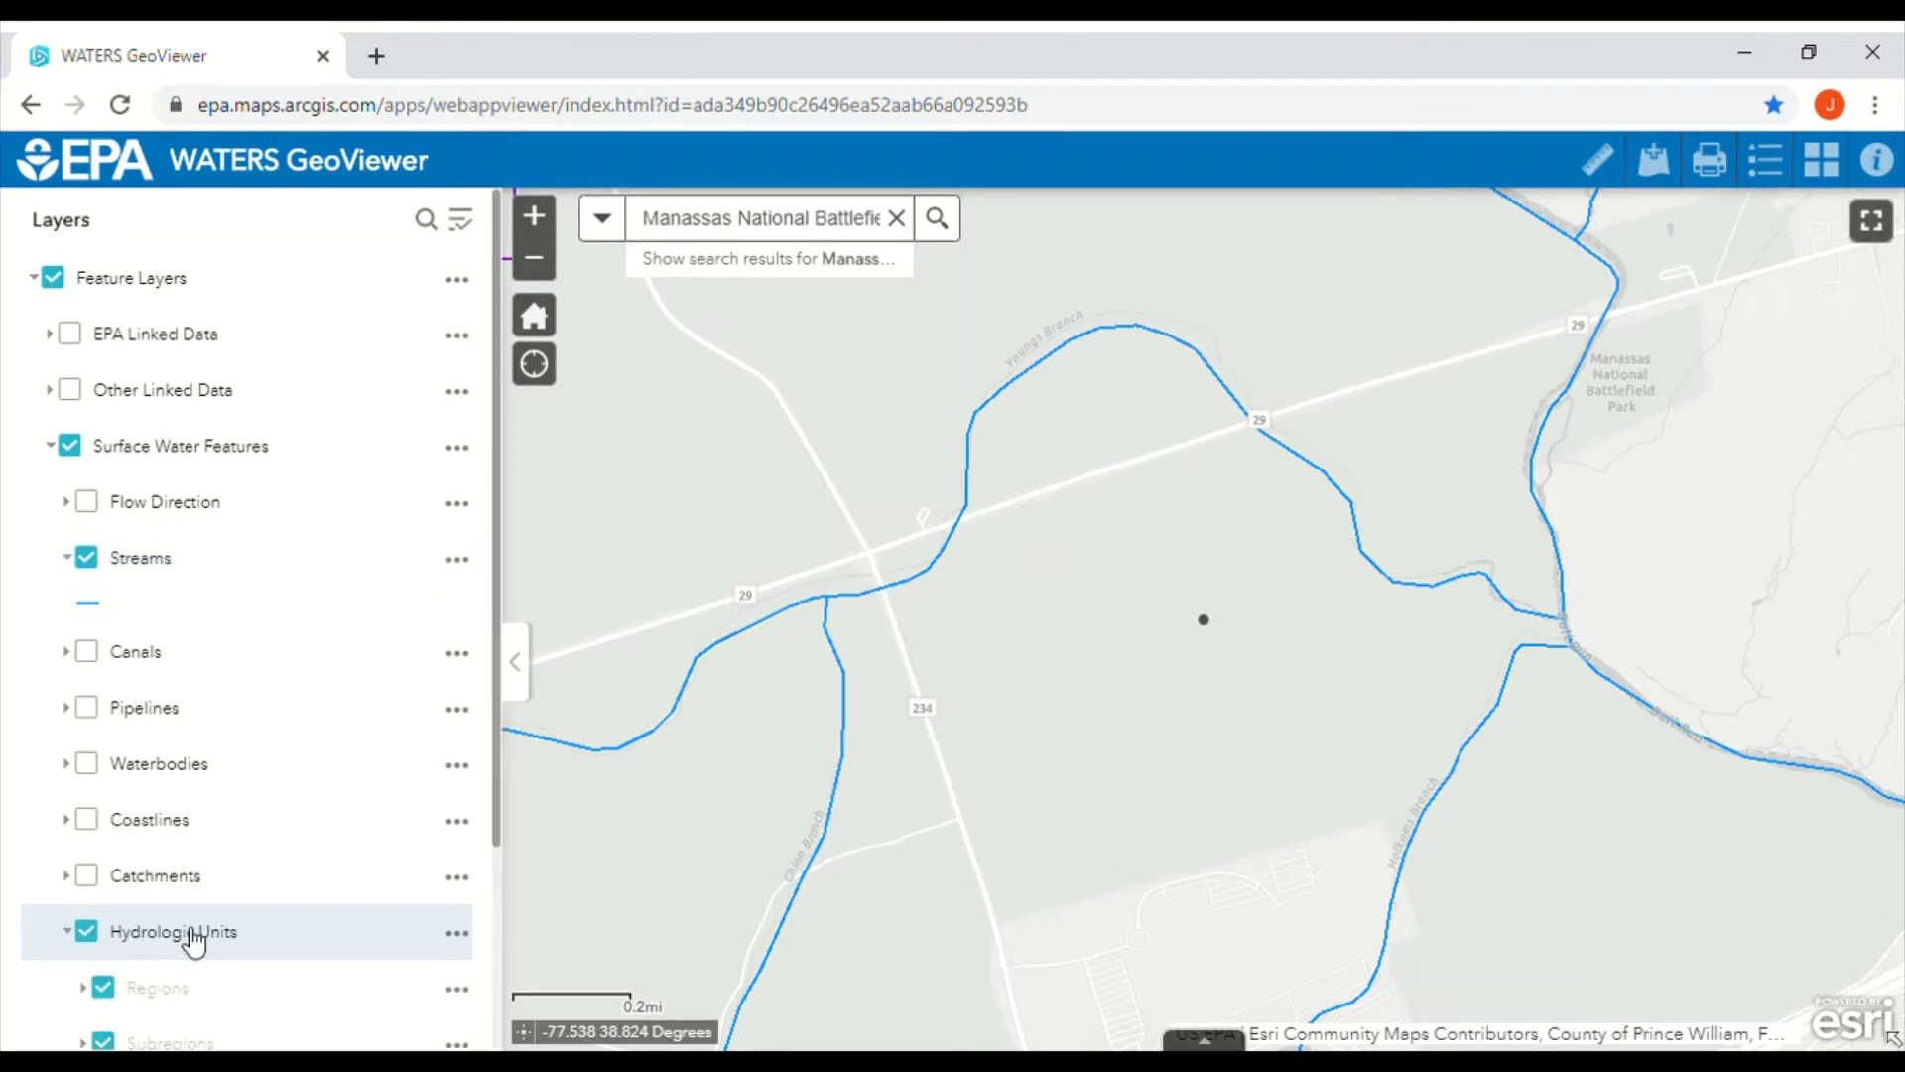
{"action": "scroll", "coordinate": [195, 939], "scroll_direction": "down", "scroll_amount": 3}
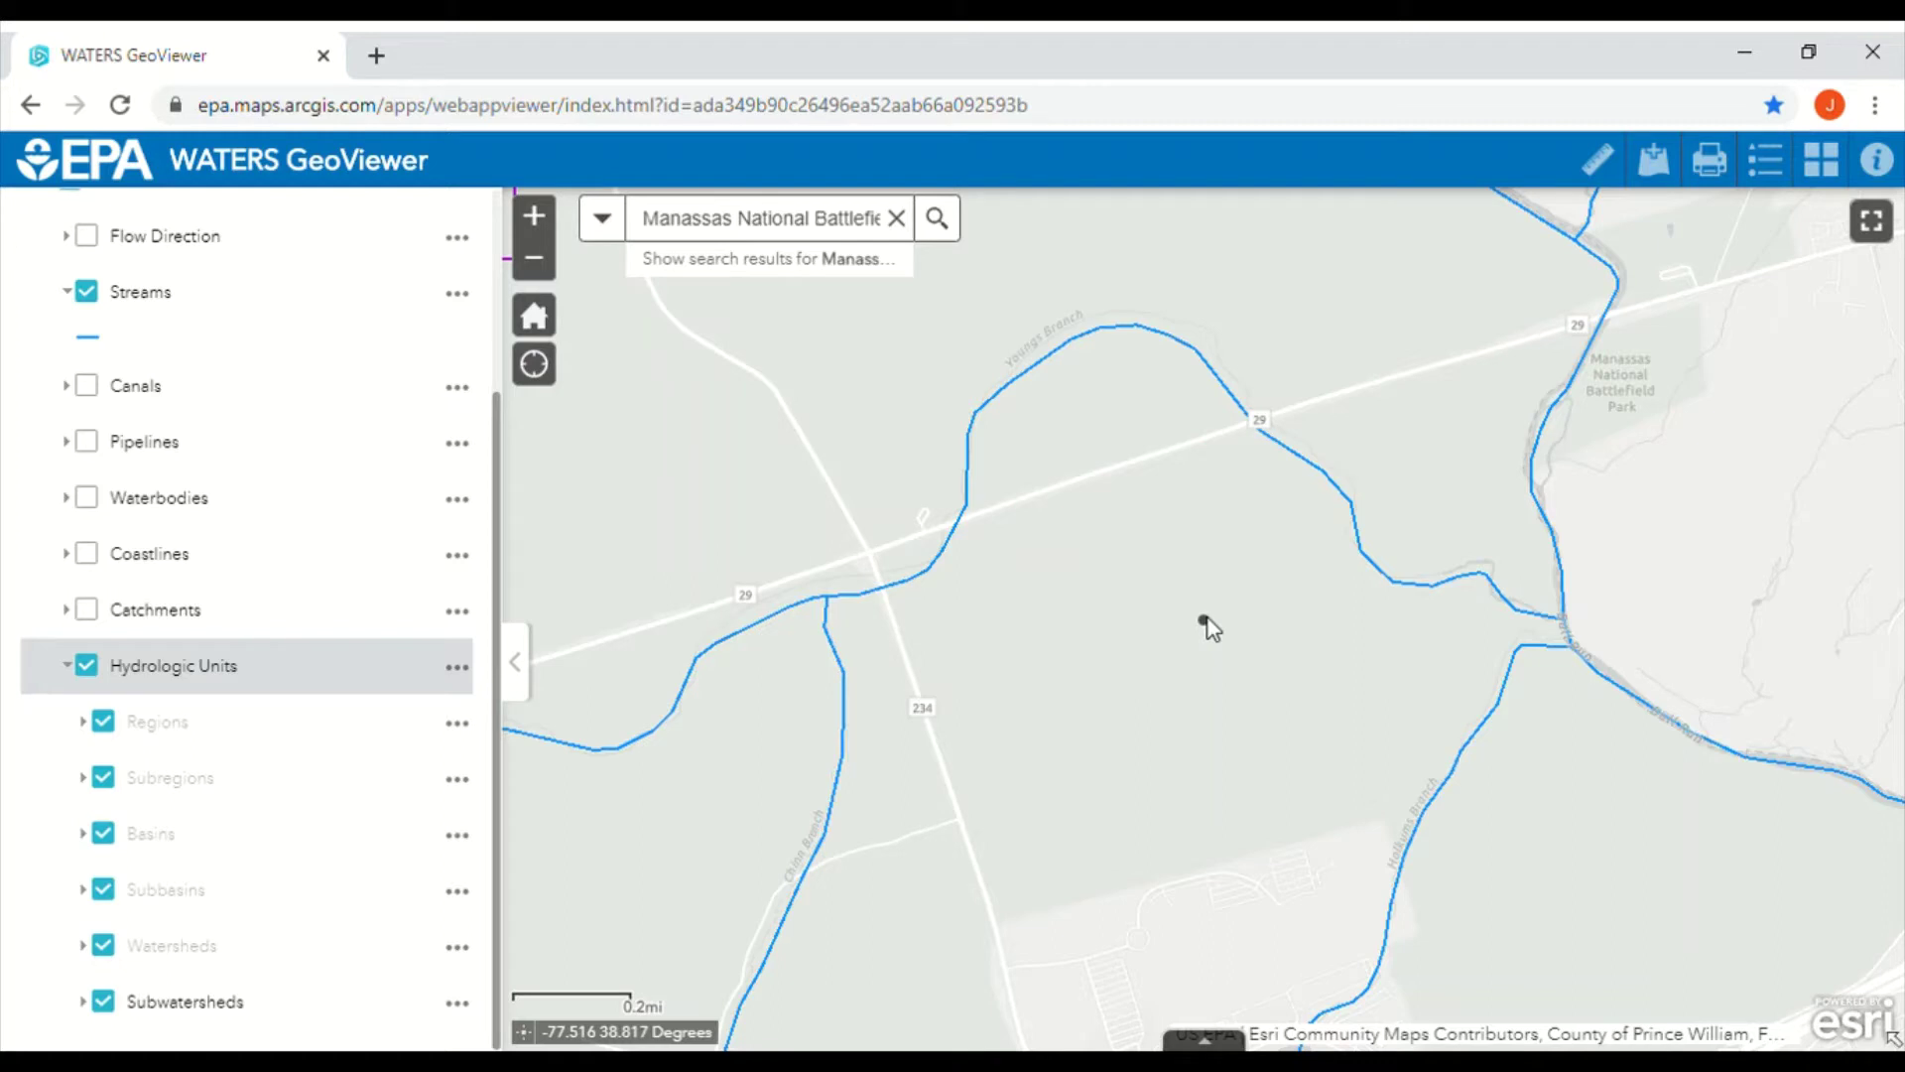
{"action": "scroll", "coordinate": [1208, 627], "scroll_direction": "down", "scroll_amount": 3}
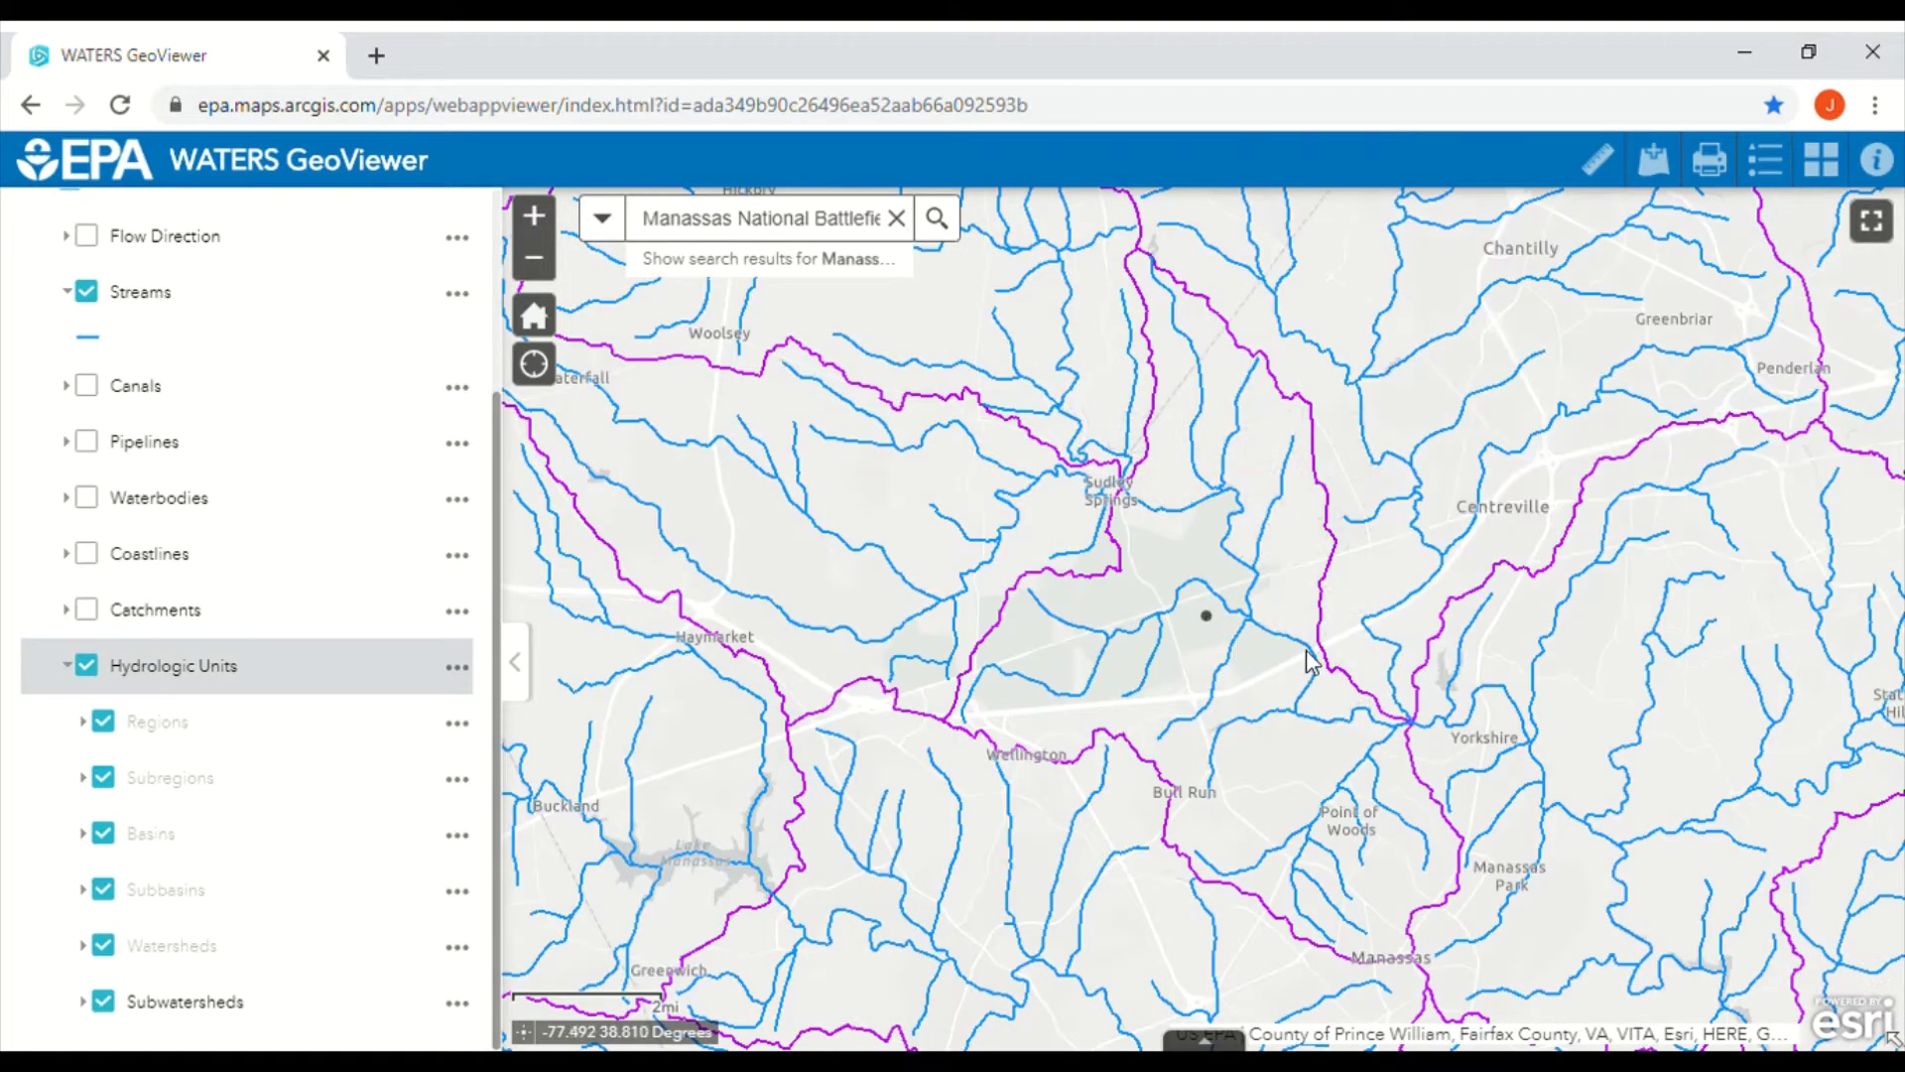
Identify the battlefield's subwatershed on the map, reading its name Middle Bull Run
{"action": "left_click", "coordinate": [1340, 687]}
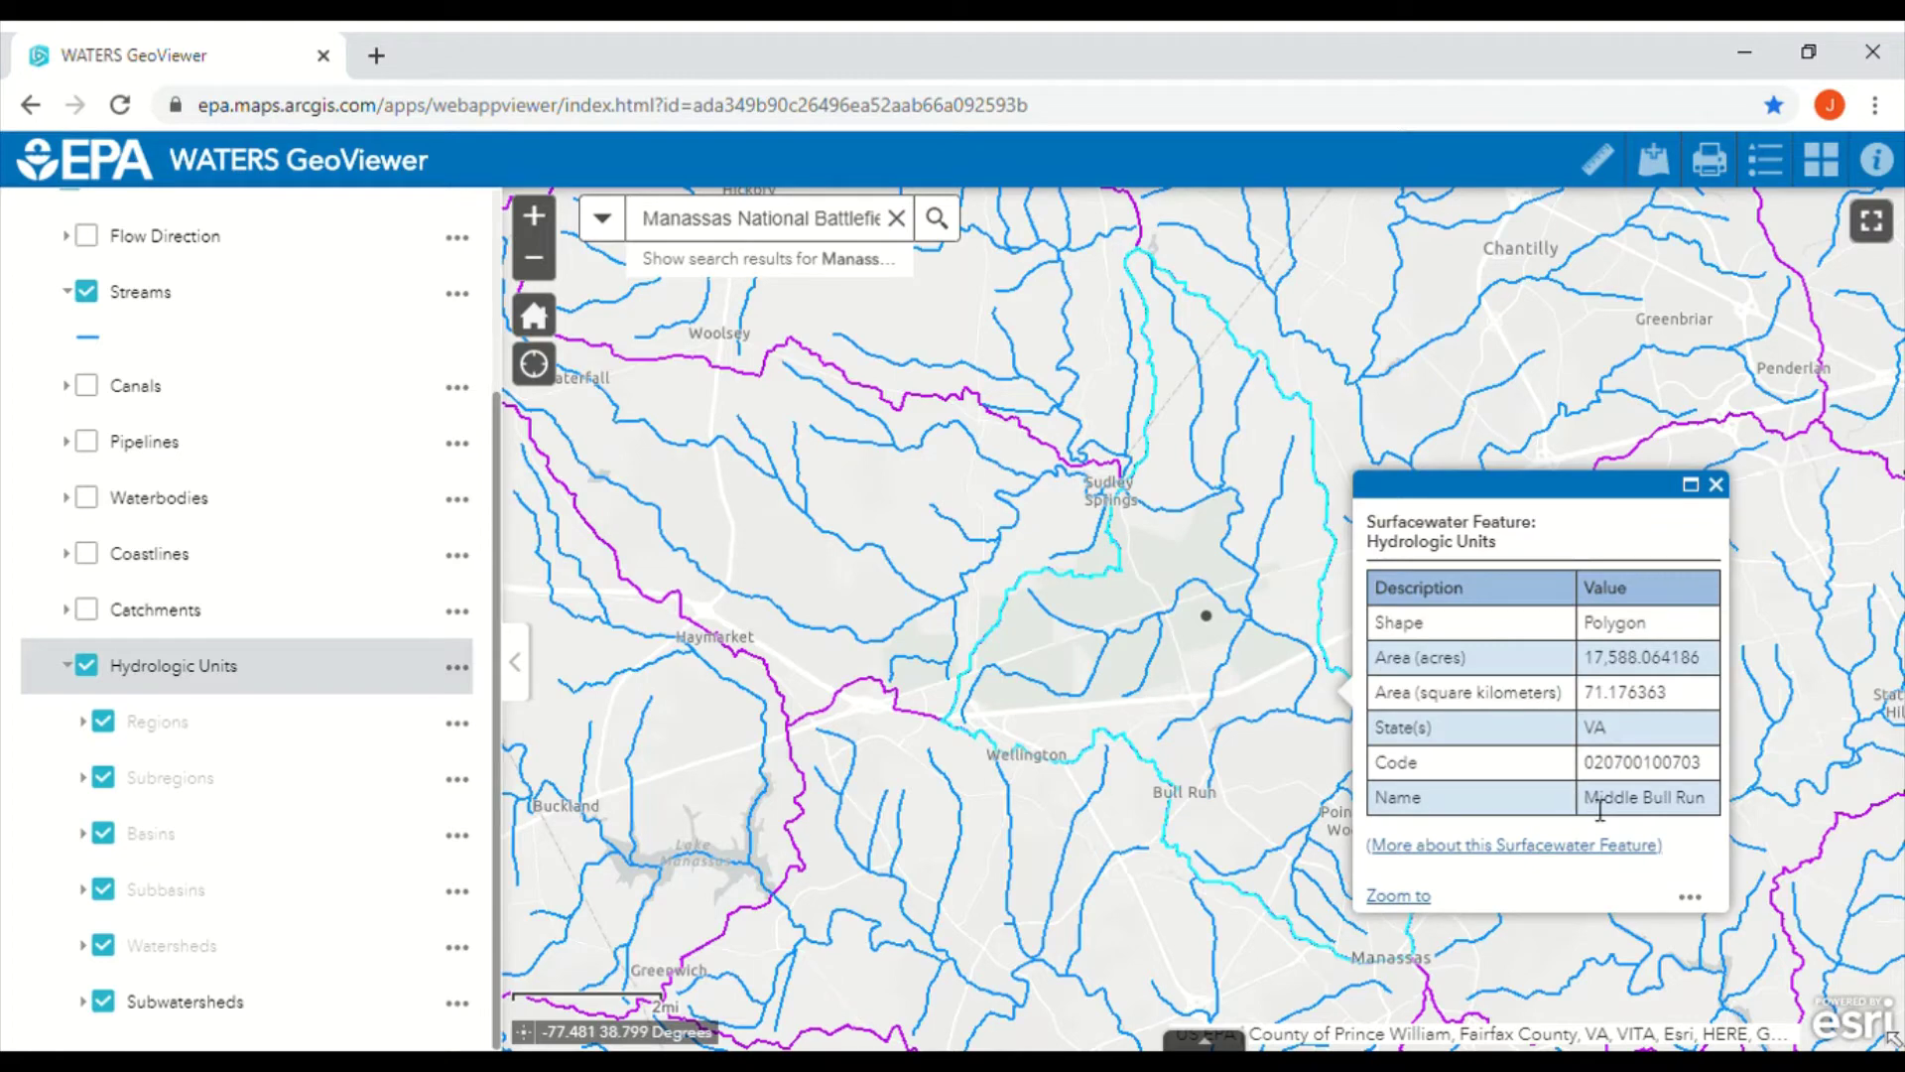
{"action": "left_click_drag", "start_coordinate": [1584, 800], "coordinate": [1722, 803]}
{"action": "left_click", "coordinate": [1726, 806]}
{"action": "left_click", "coordinate": [1715, 484]}
Zoom out and identify the larger Bull Run watershed containing the battlefield
{"action": "scroll", "coordinate": [1259, 732], "scroll_direction": "down", "scroll_amount": 1}
{"action": "scroll", "coordinate": [1260, 732], "scroll_direction": "down", "scroll_amount": 3}
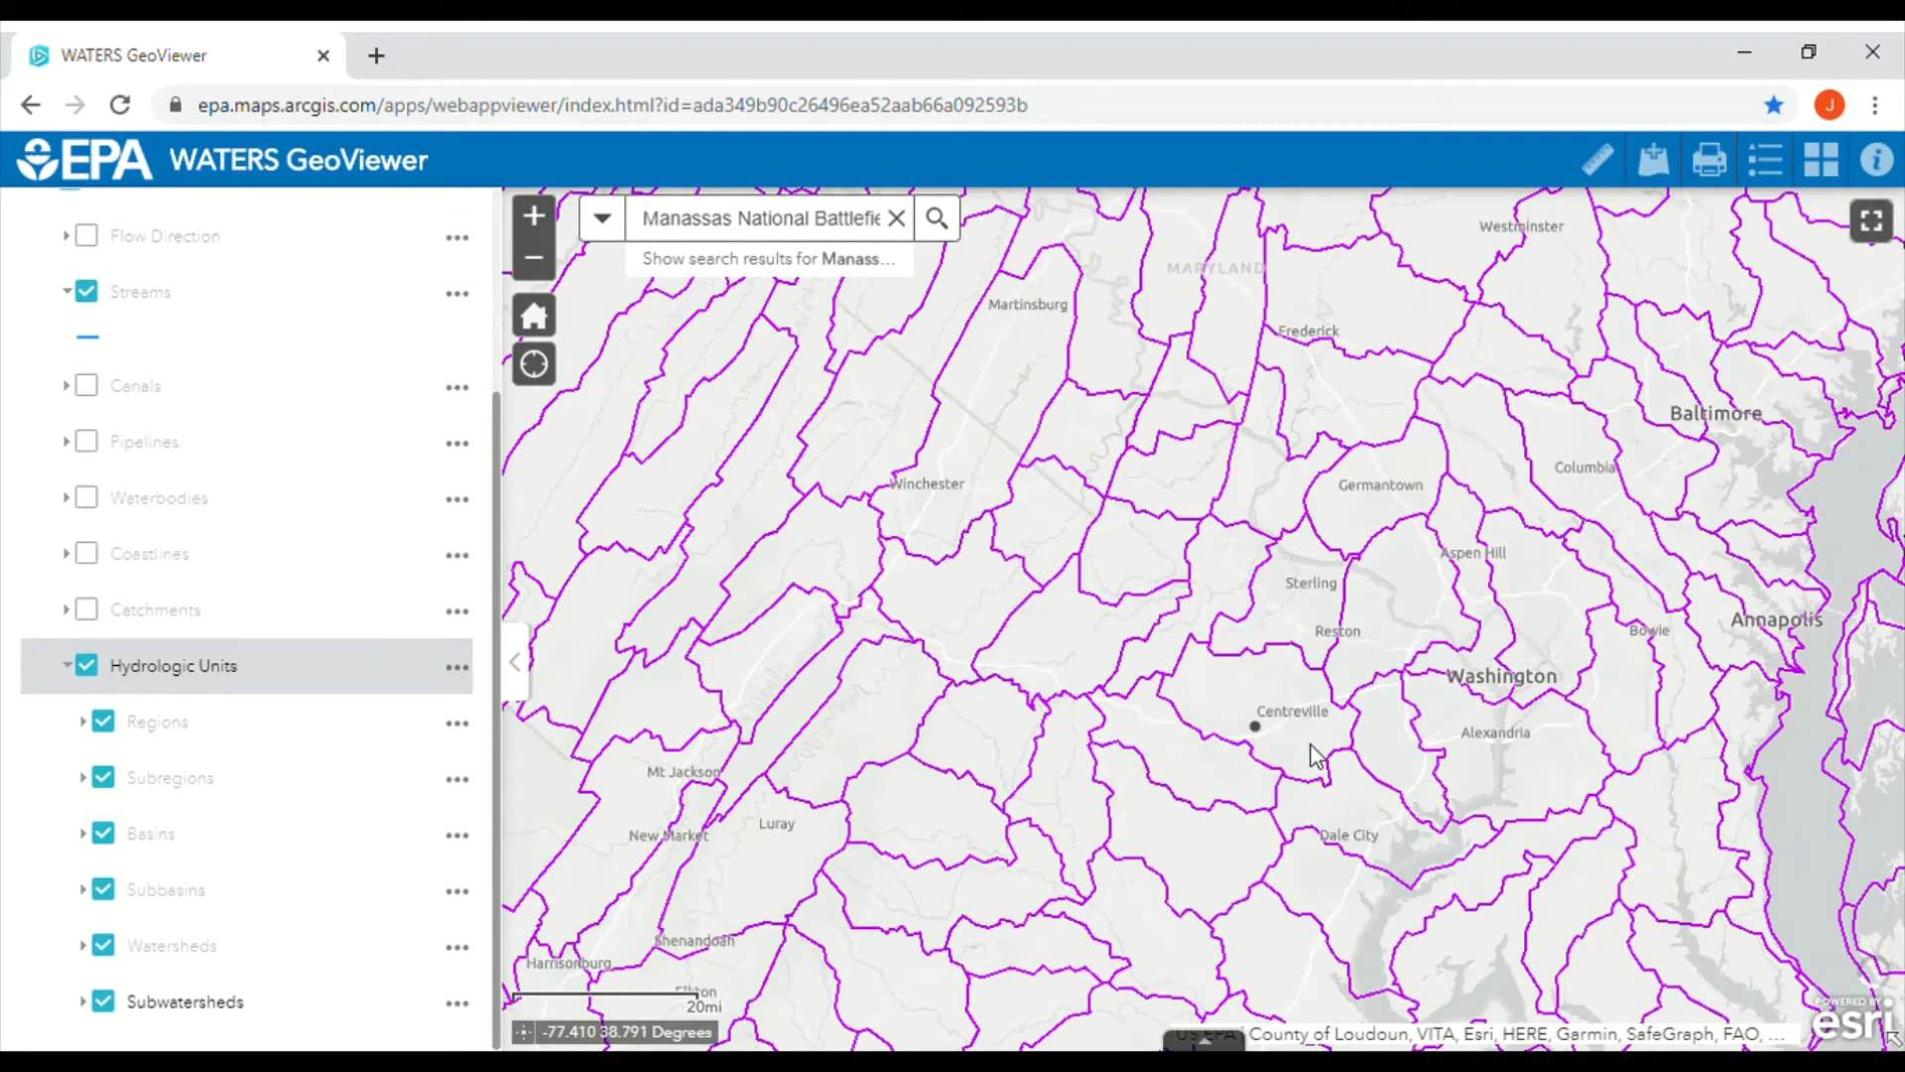
{"action": "left_click", "coordinate": [1320, 764]}
{"action": "left_click_drag", "start_coordinate": [1562, 849], "coordinate": [1638, 855]}
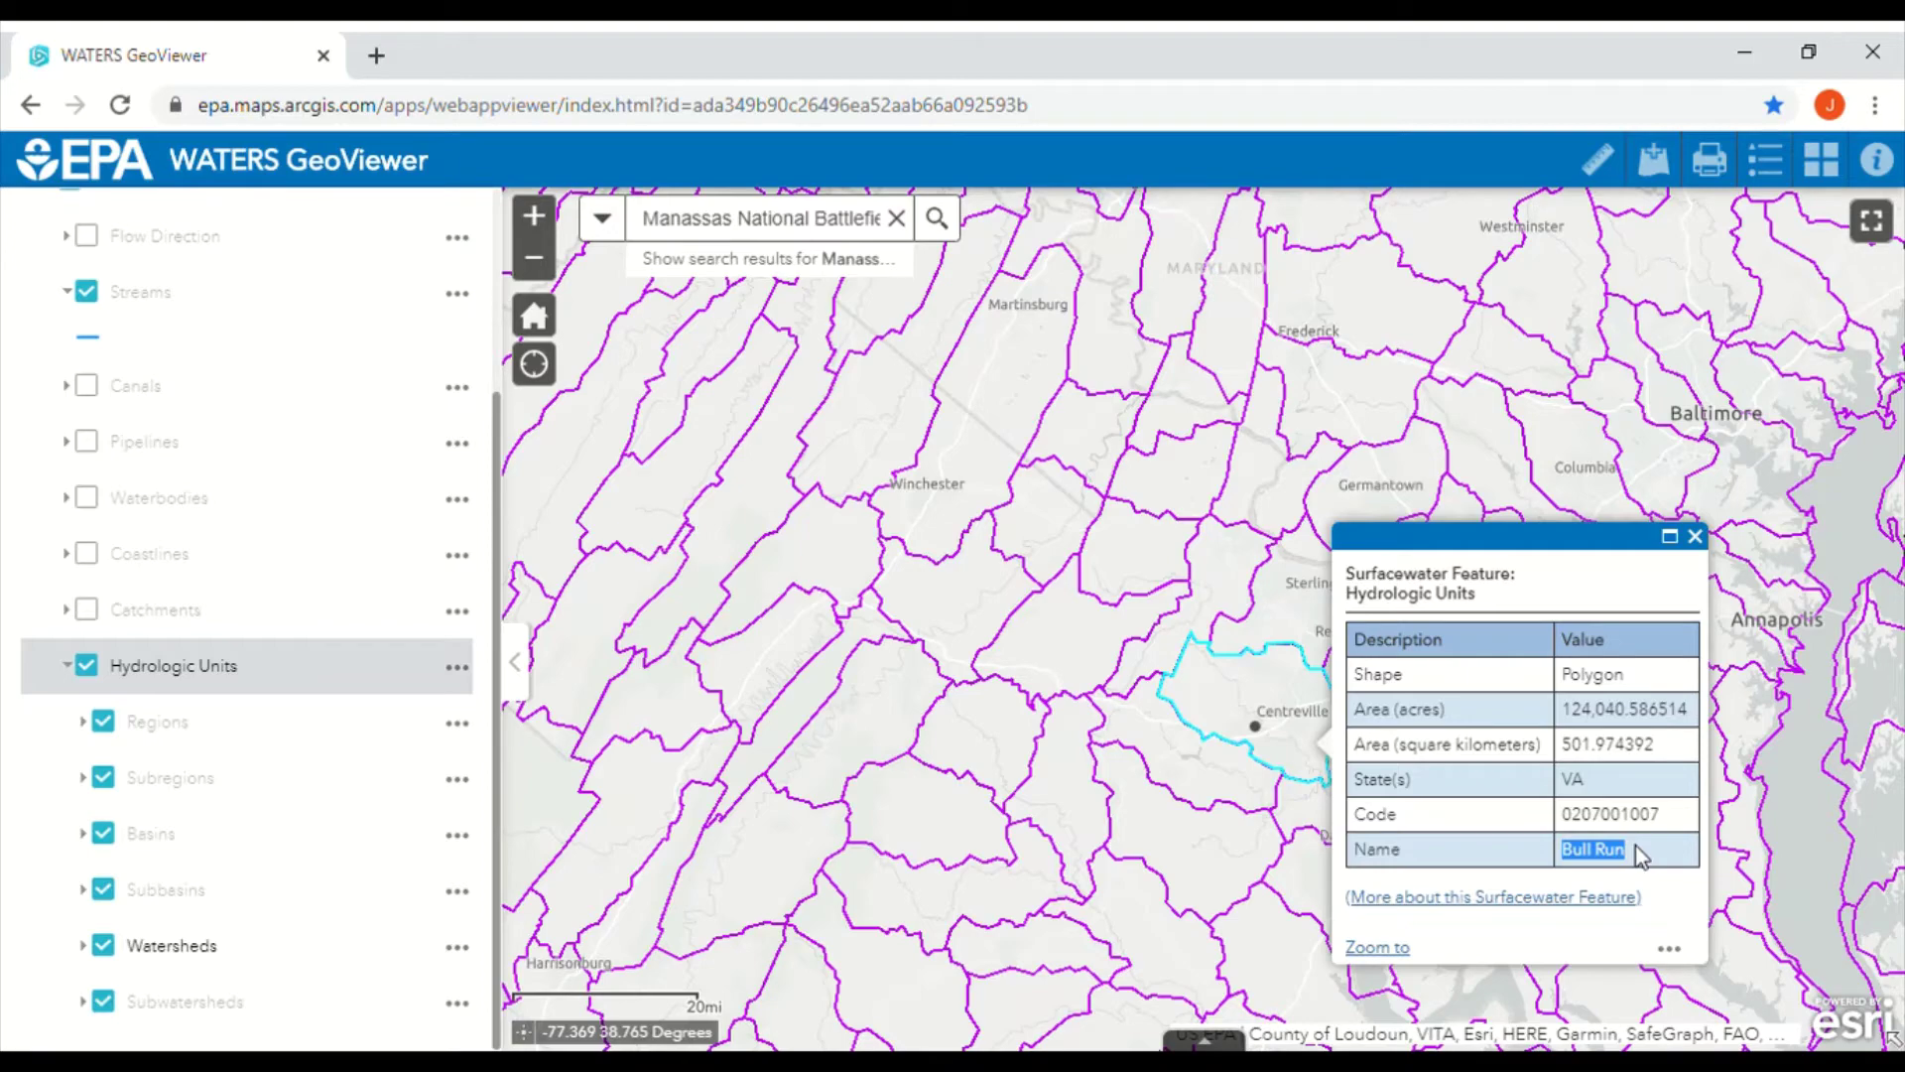
Close the Bull Run popup, zoom out, and identify the Occoquan subbasin
{"action": "left_click", "coordinate": [1695, 537]}
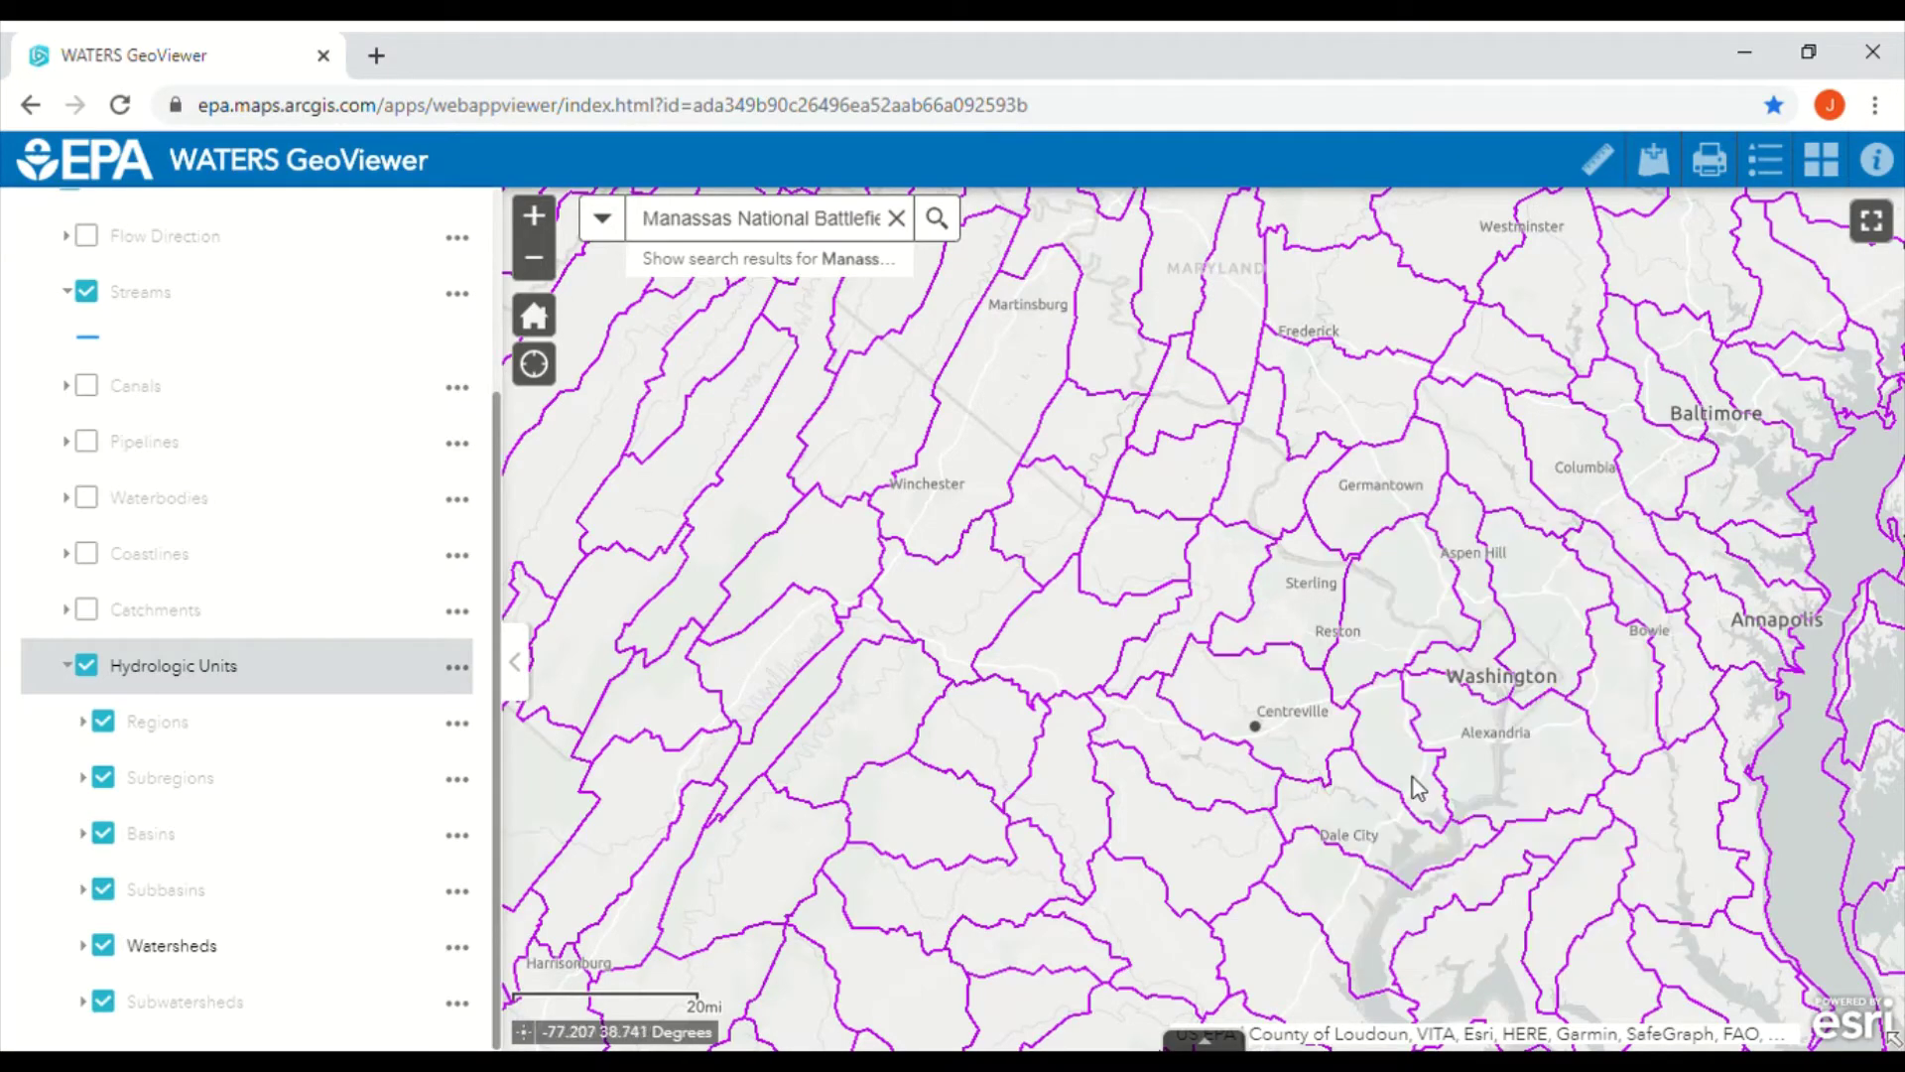
{"action": "scroll", "coordinate": [1425, 781], "scroll_direction": "down", "scroll_amount": 1}
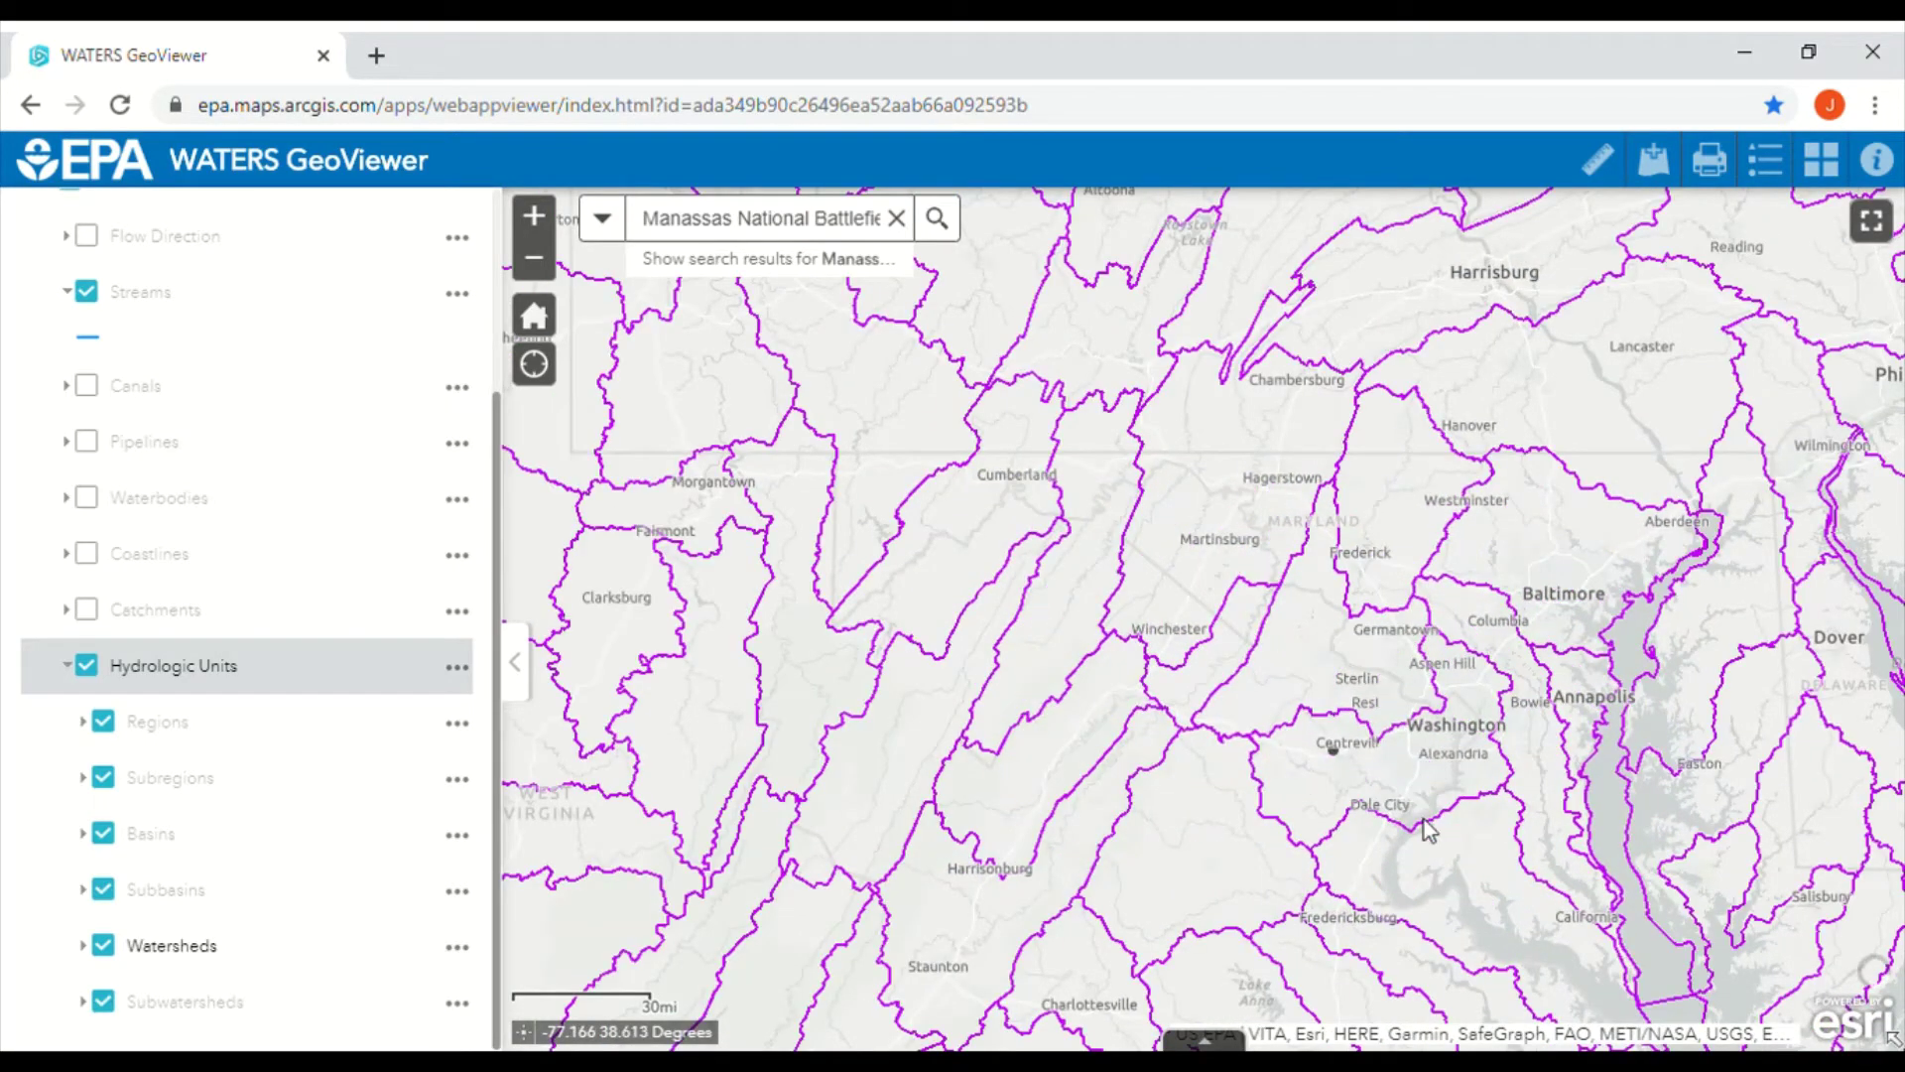
{"action": "left_click", "coordinate": [1461, 786]}
{"action": "left_click_drag", "start_coordinate": [1715, 918], "coordinate": [1810, 921]}
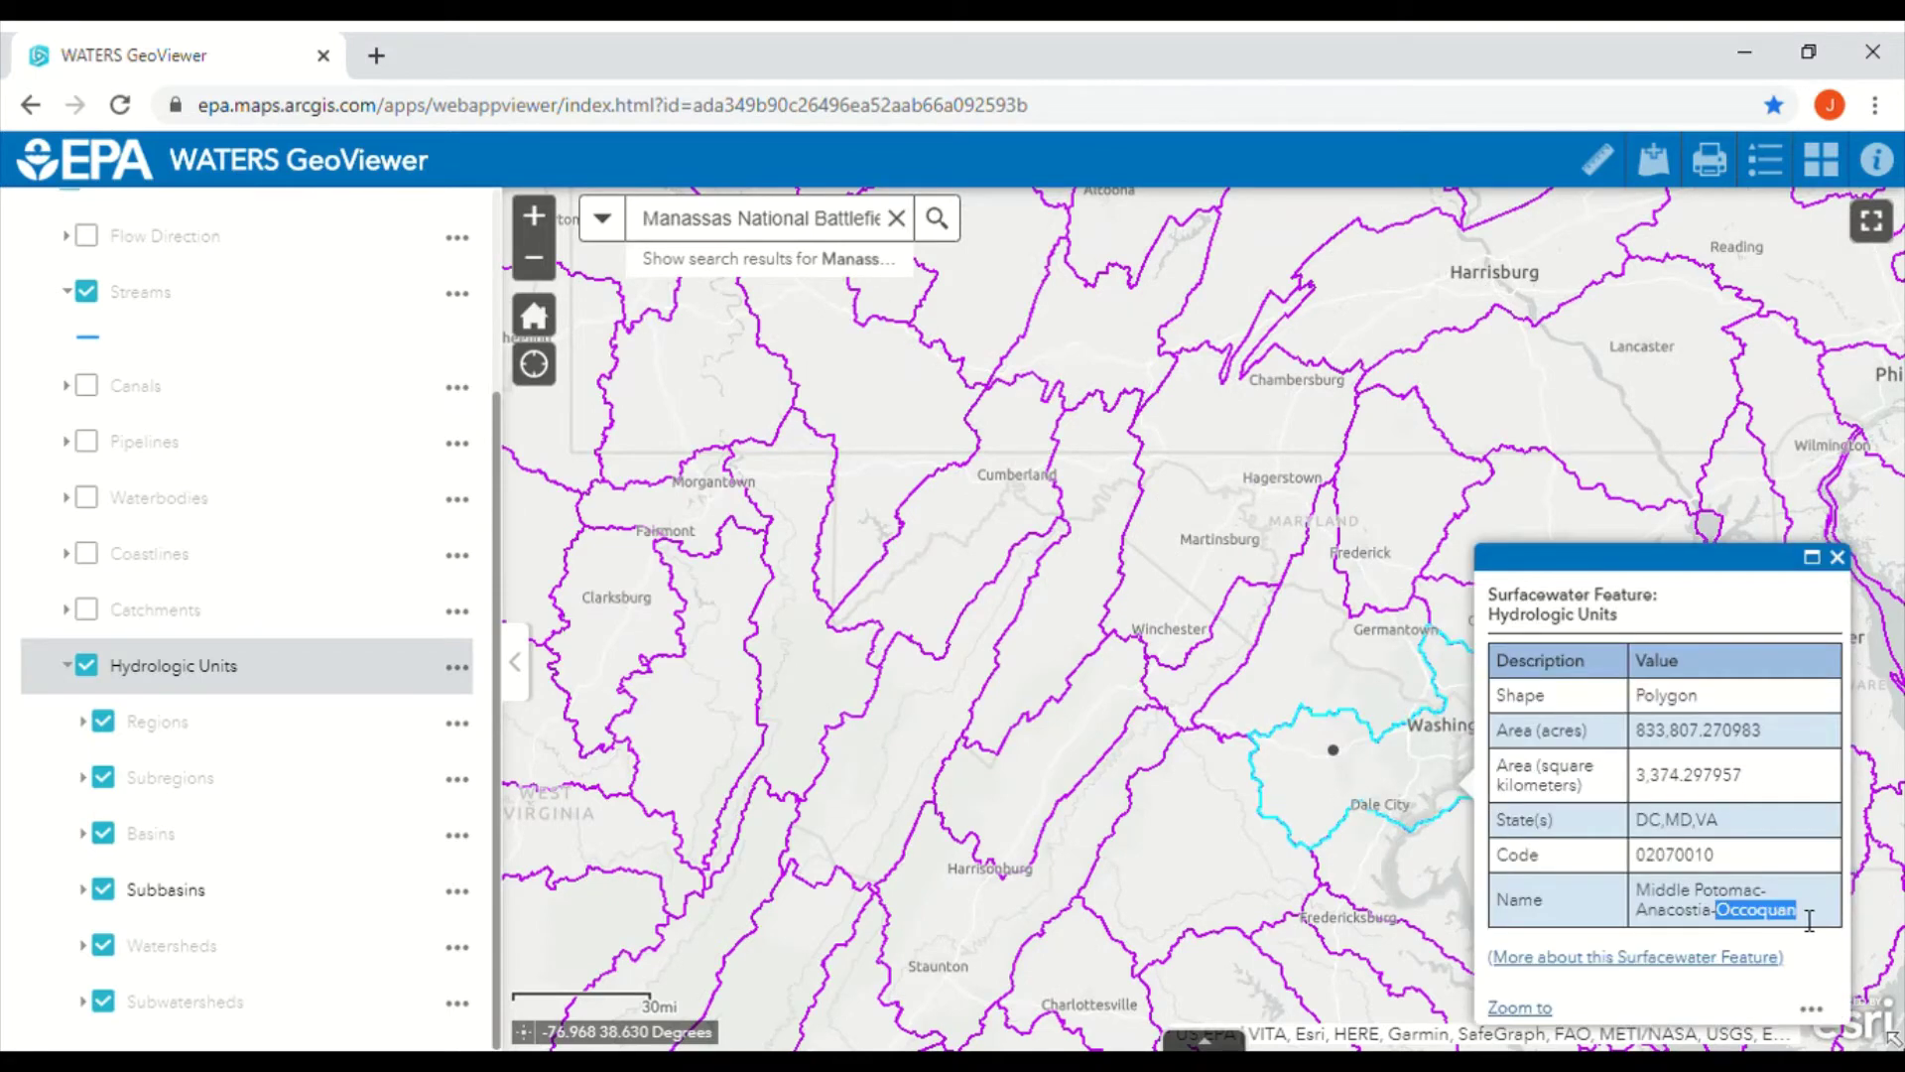
{"action": "left_click", "coordinate": [1852, 560]}
Zoom out further and identify the Potomac subregion around Washington
{"action": "scroll", "coordinate": [1390, 809], "scroll_direction": "down", "scroll_amount": 2}
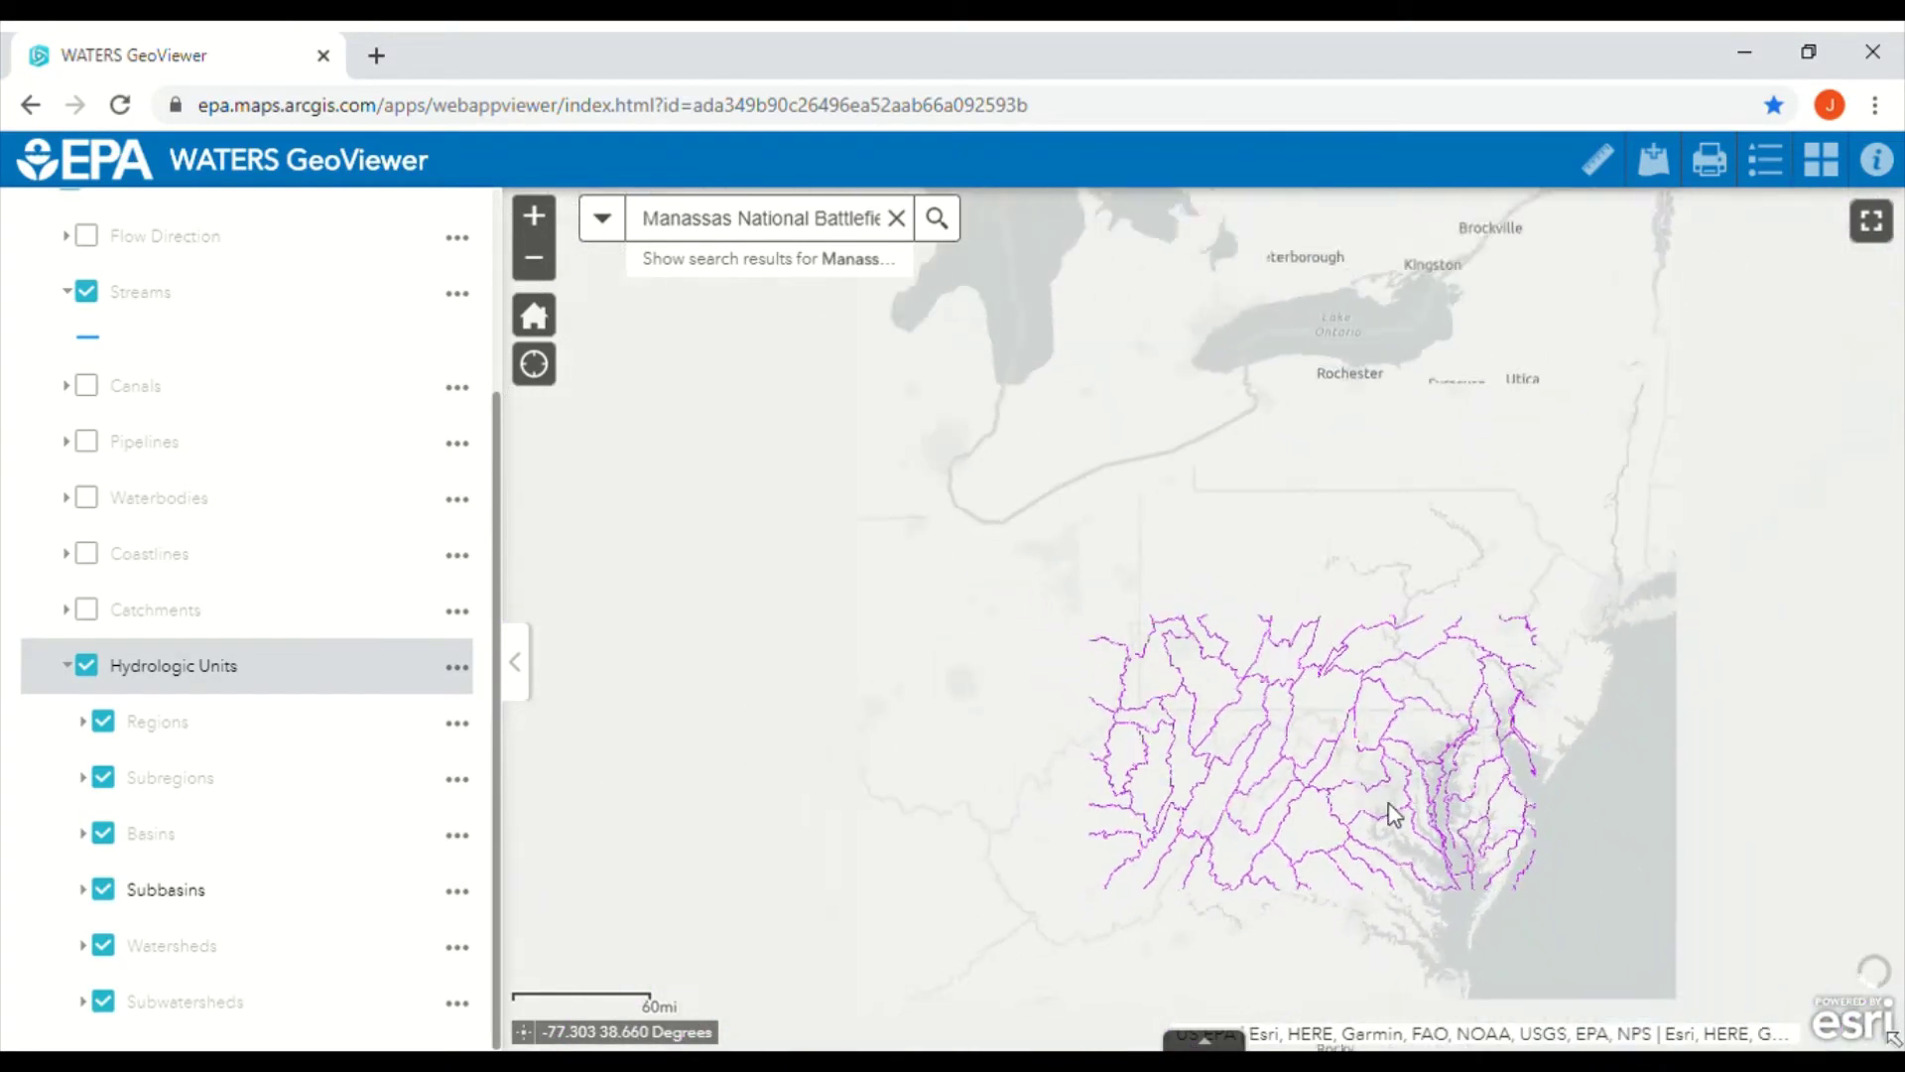
{"action": "scroll", "coordinate": [1394, 814], "scroll_direction": "down", "scroll_amount": 2}
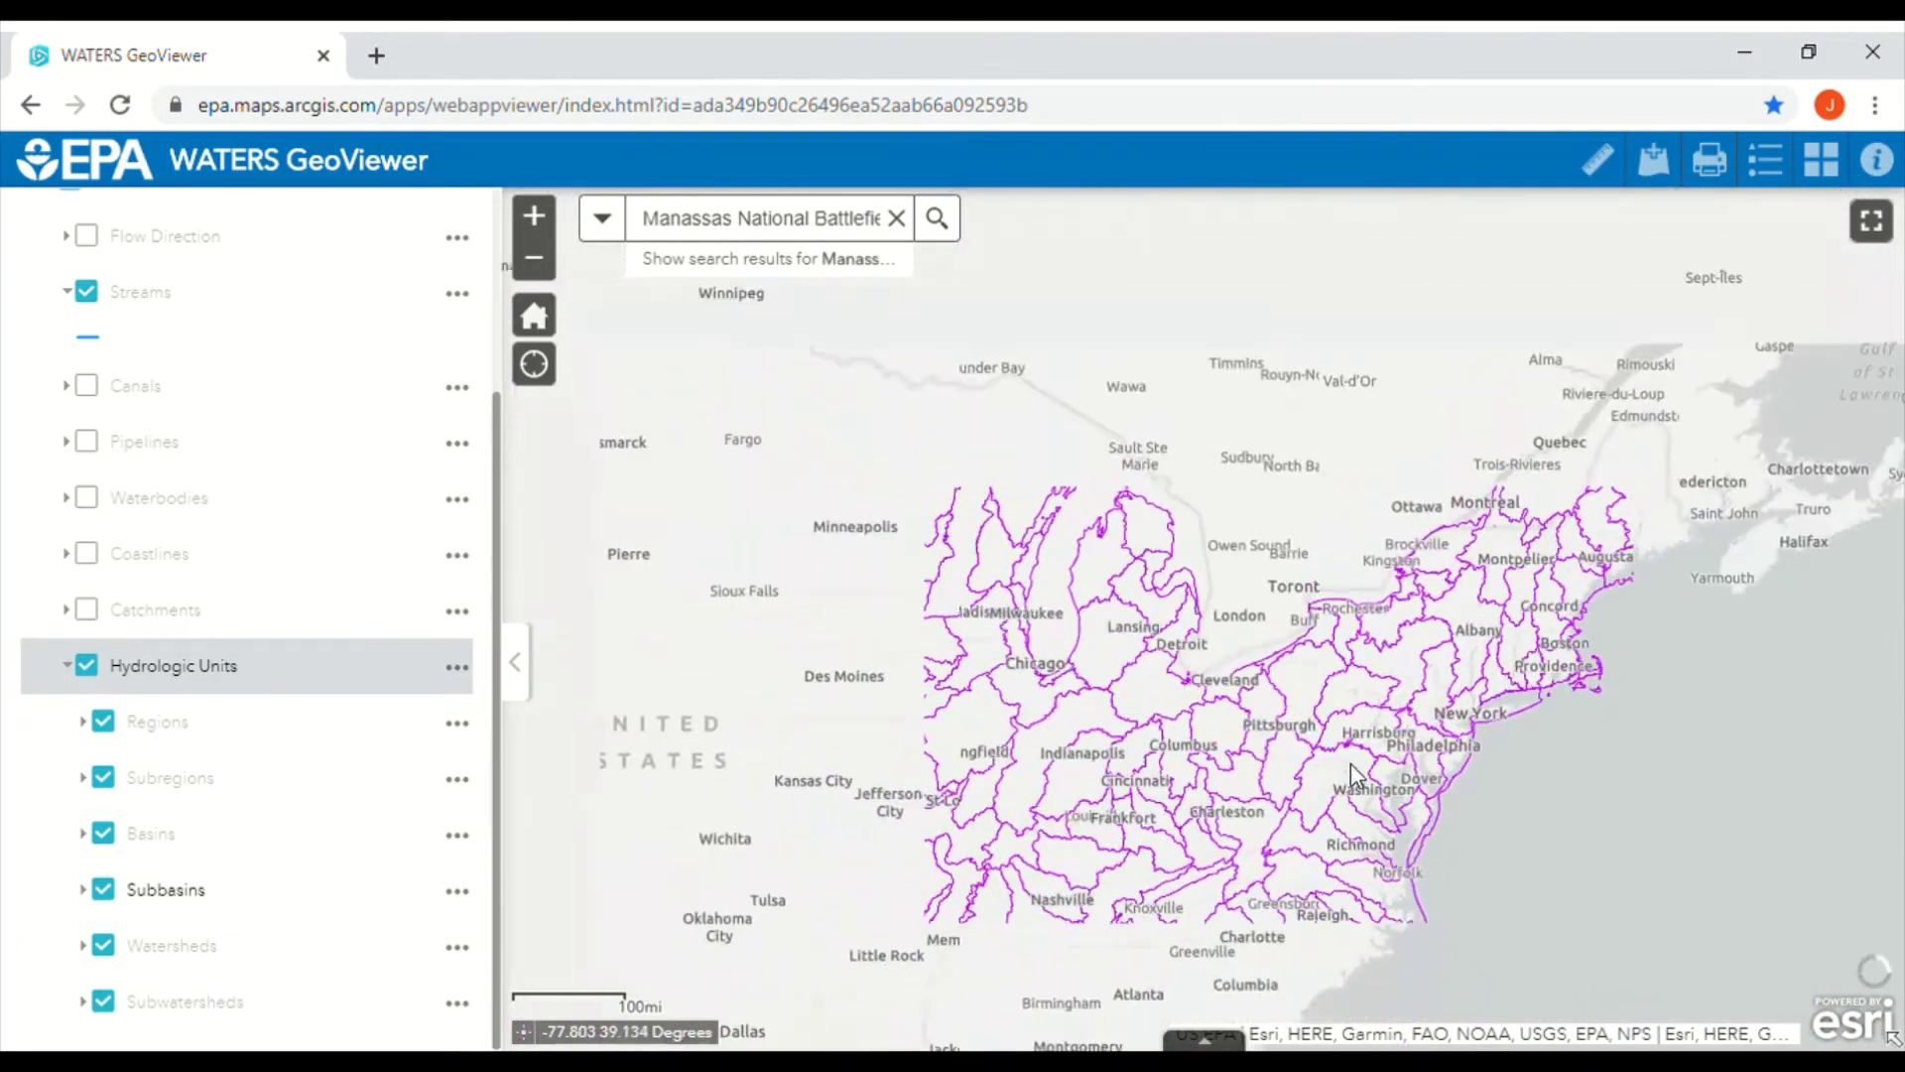
{"action": "left_click", "coordinate": [1363, 776]}
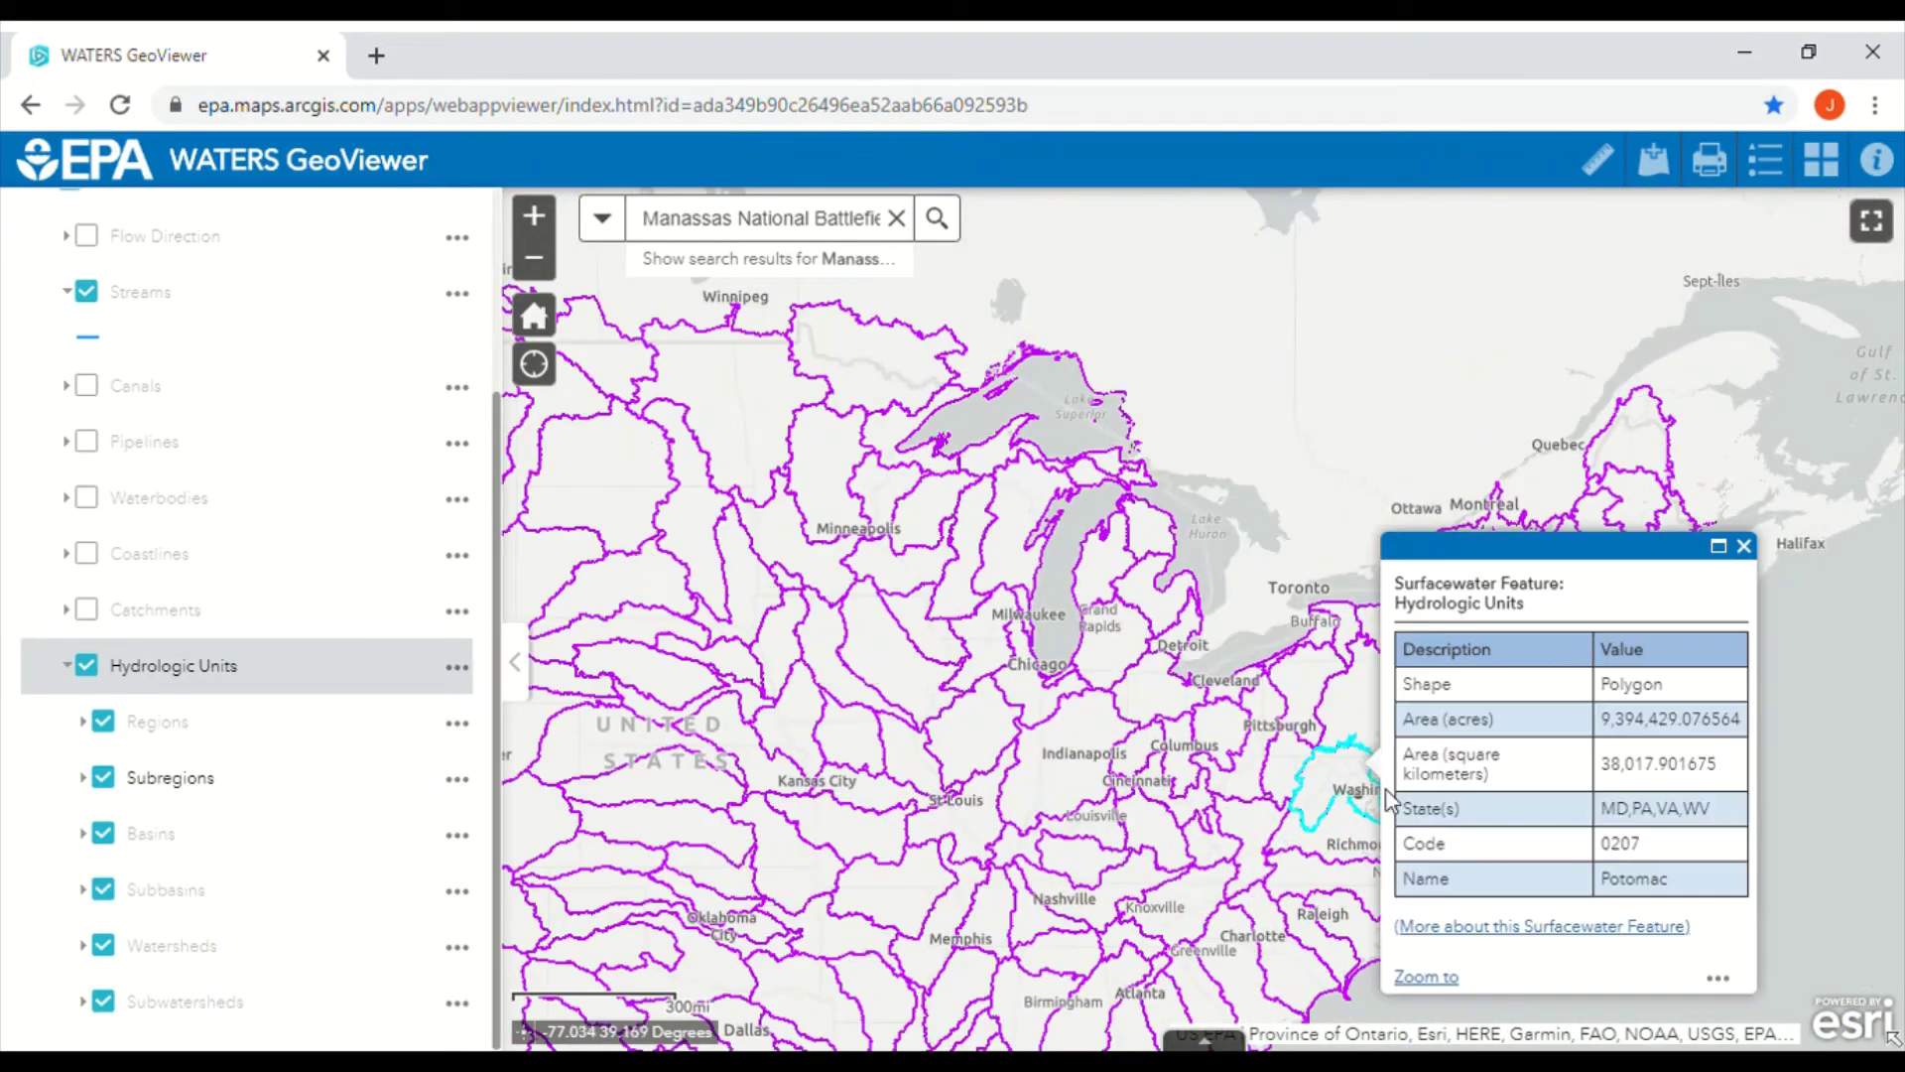
{"action": "double_click", "coordinate": [1618, 883]}
{"action": "left_click", "coordinate": [1743, 547]}
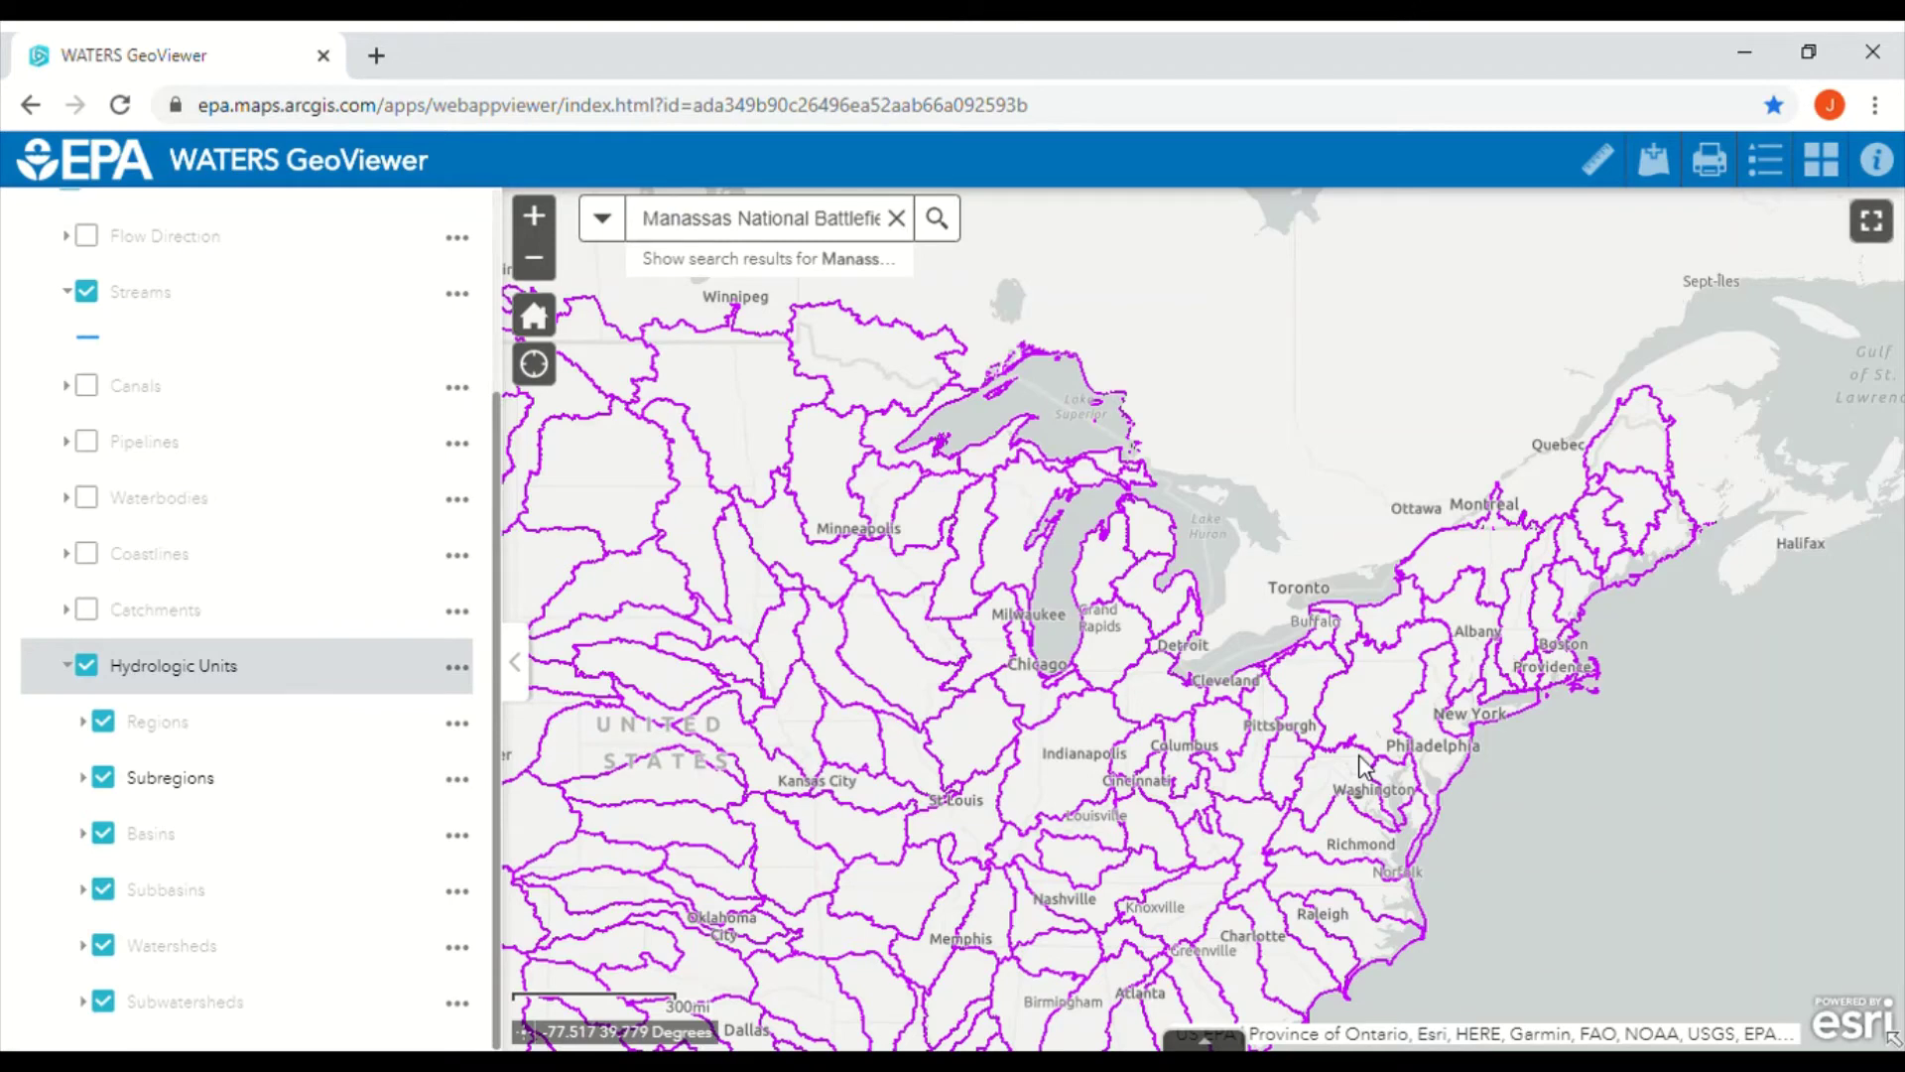
Run the battlefield search and switch off the Hydrologic Units layer
{"action": "left_click", "coordinate": [936, 220]}
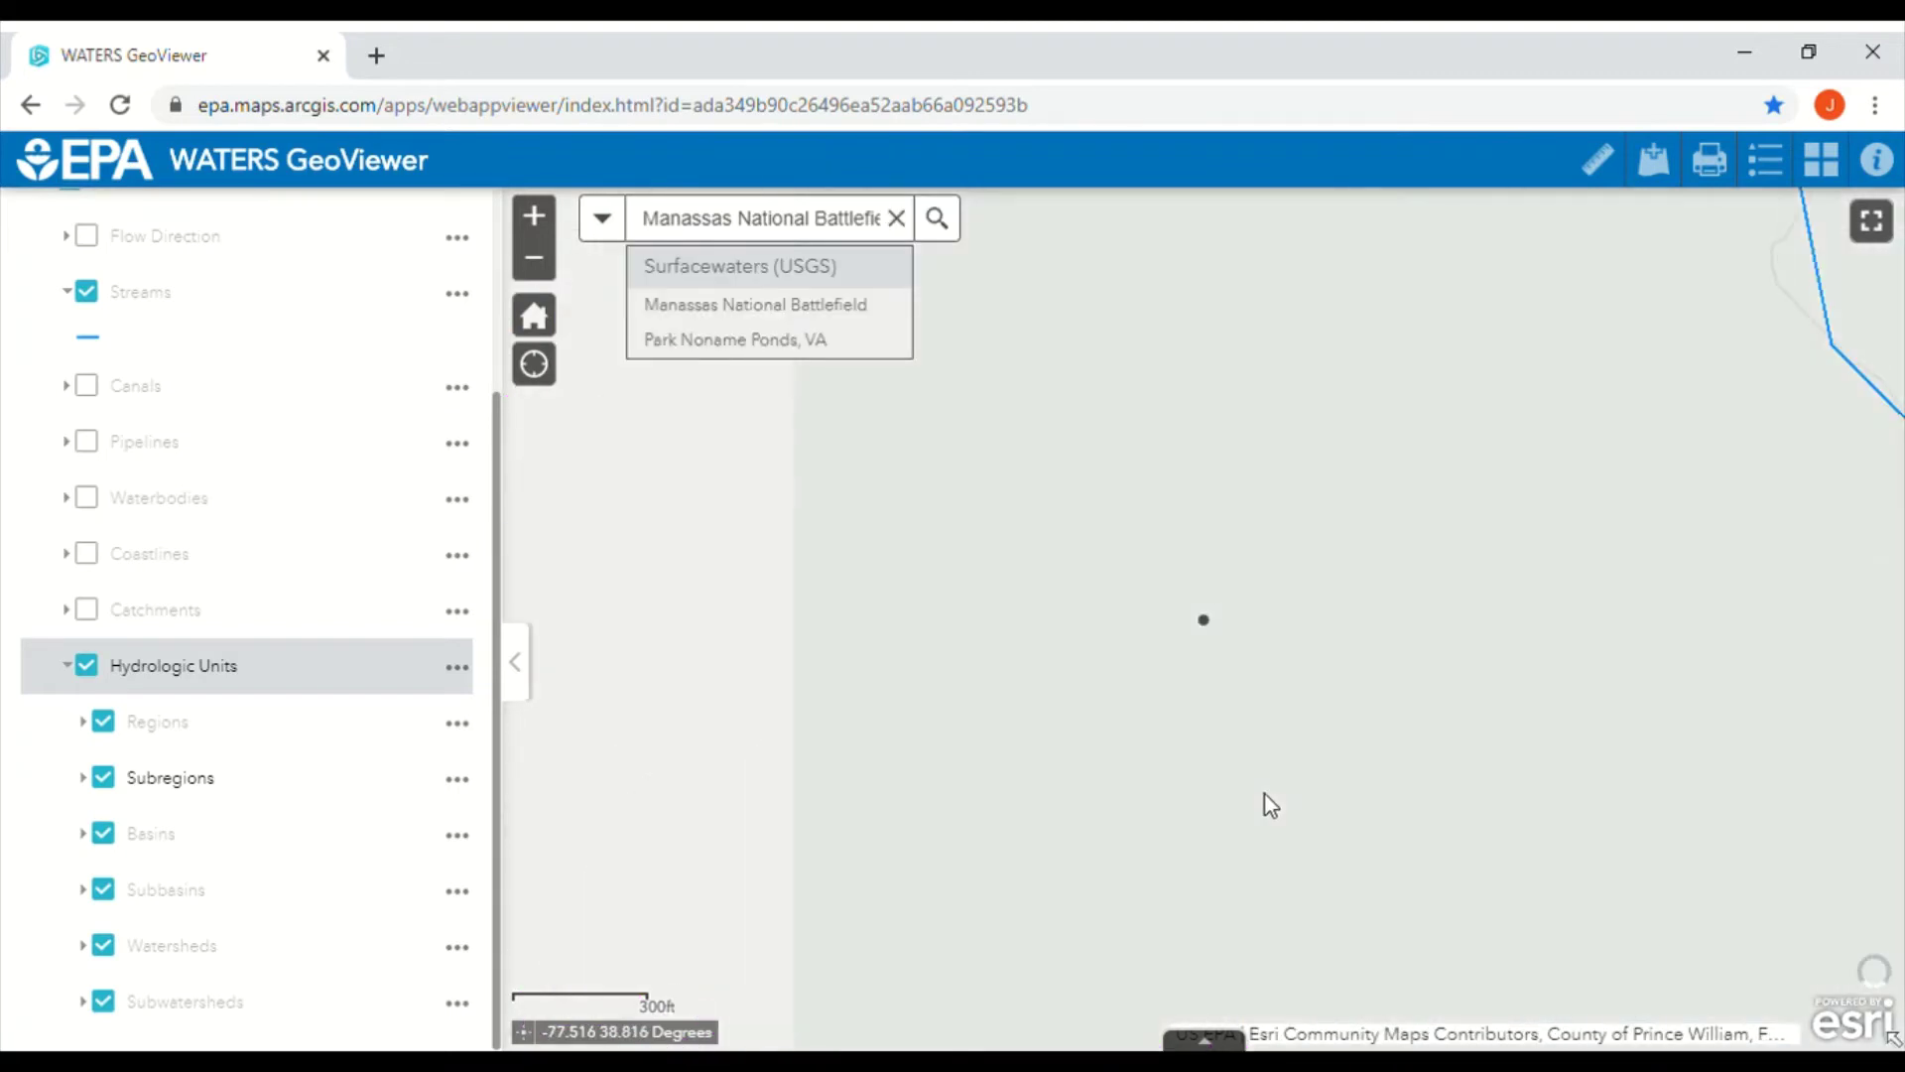
{"action": "left_click", "coordinate": [127, 671]}
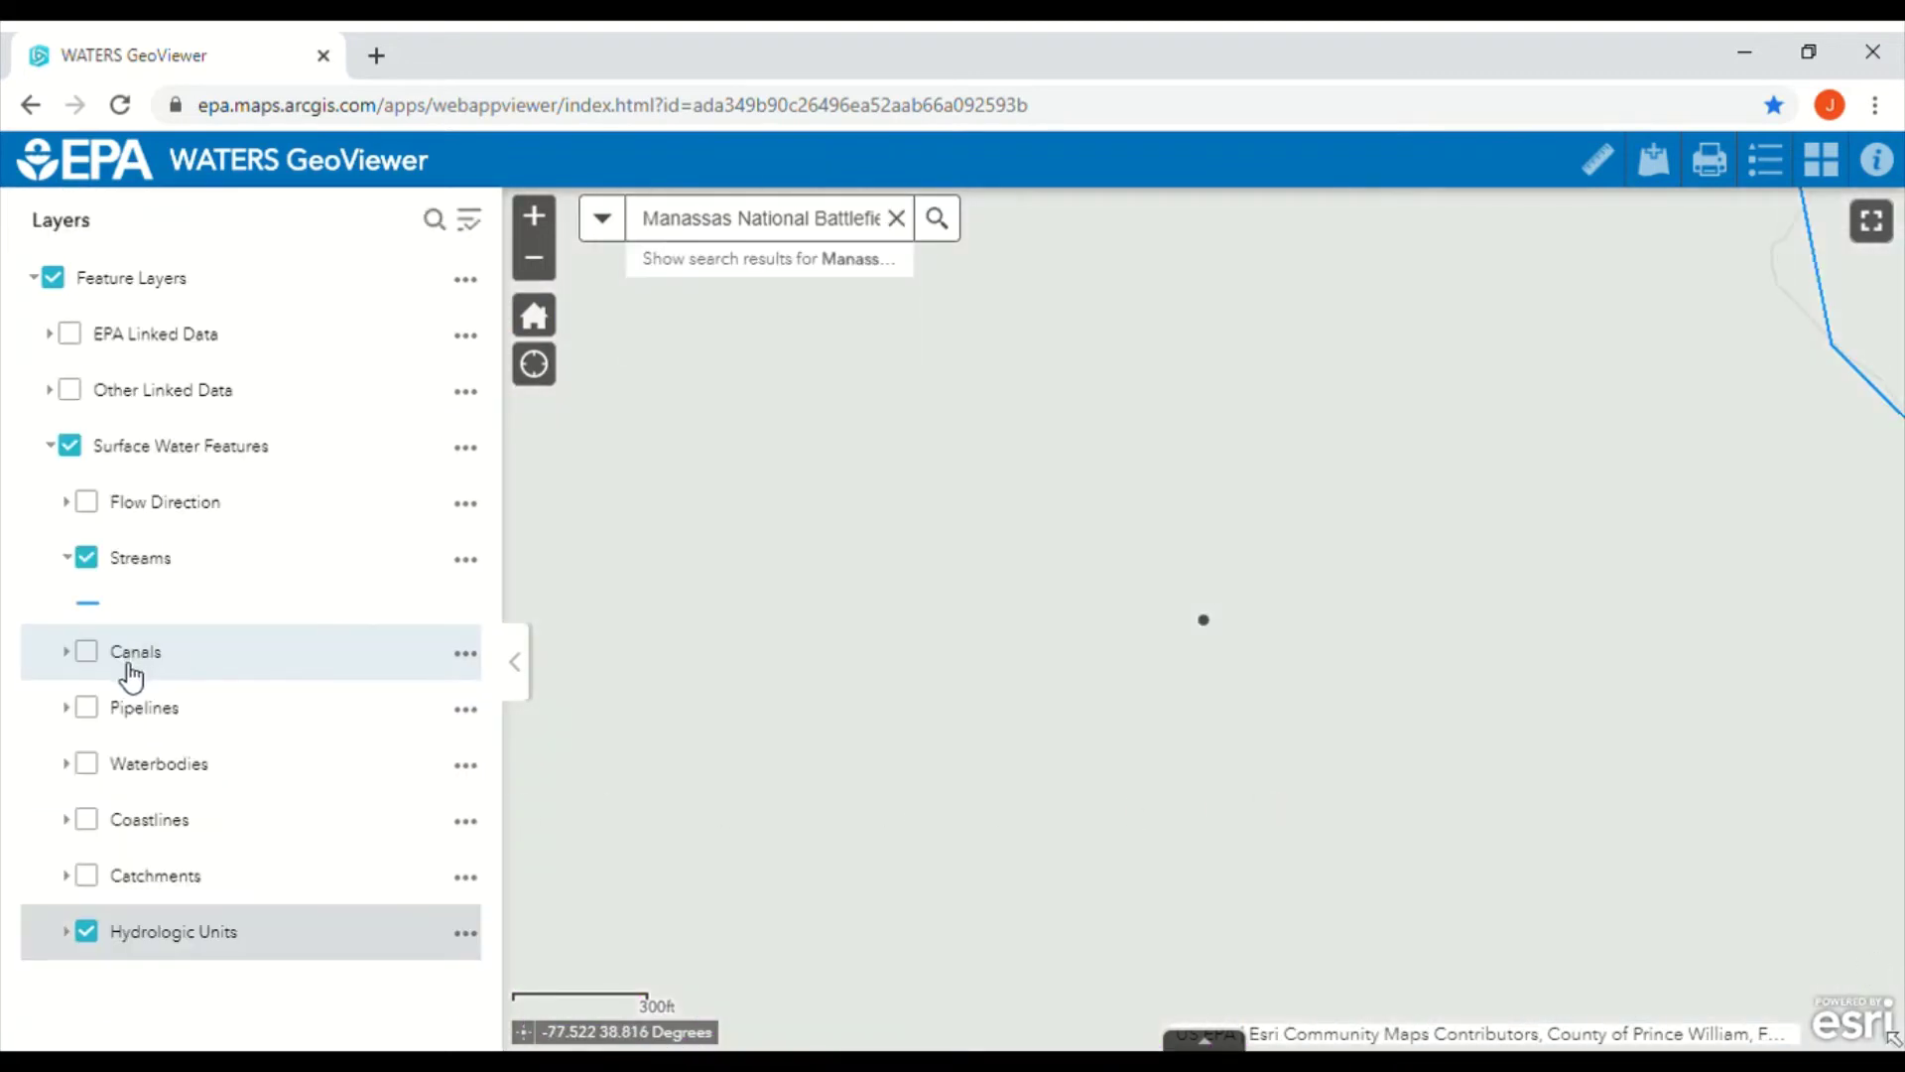
{"action": "left_click", "coordinate": [86, 931]}
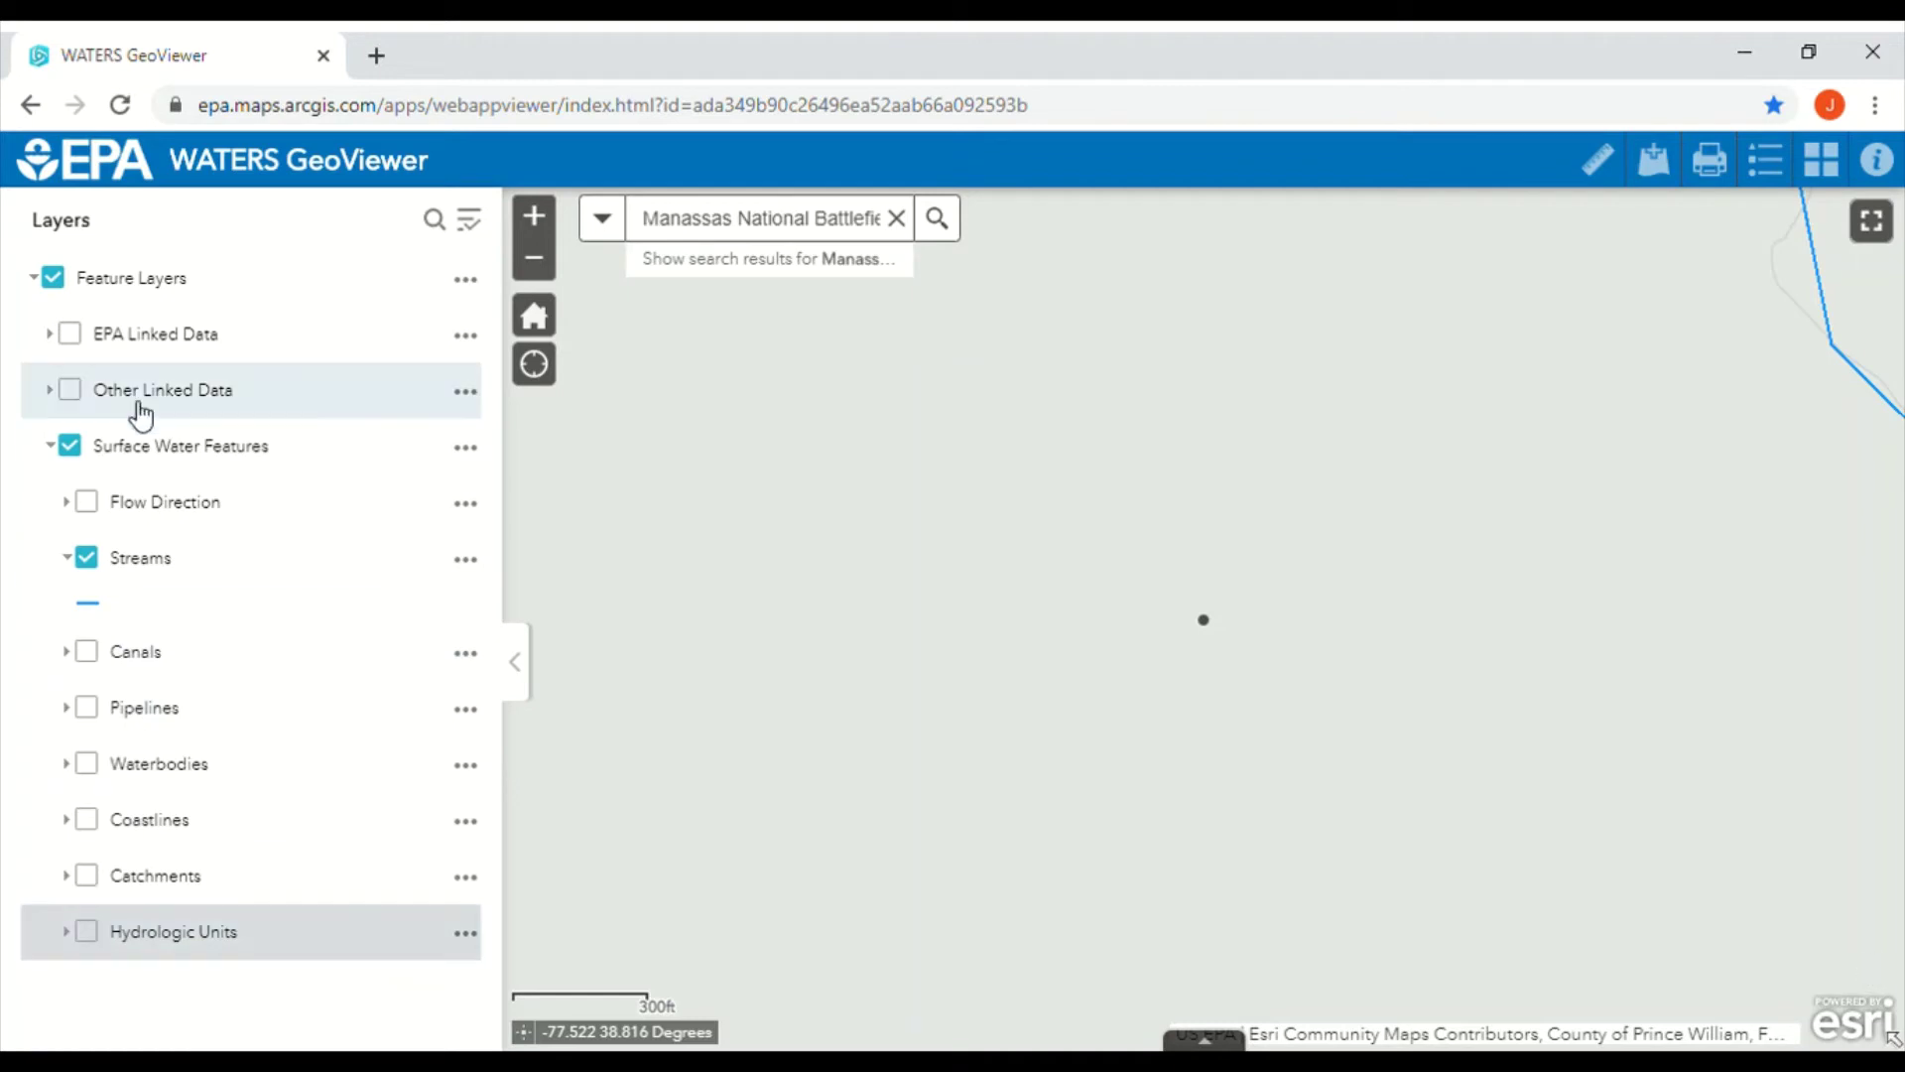
Turn on EPA Linked Data and 303(d) Listed Impaired Waters, showing its Point and Line legends
{"action": "left_click", "coordinate": [124, 338]}
{"action": "left_click", "coordinate": [70, 335]}
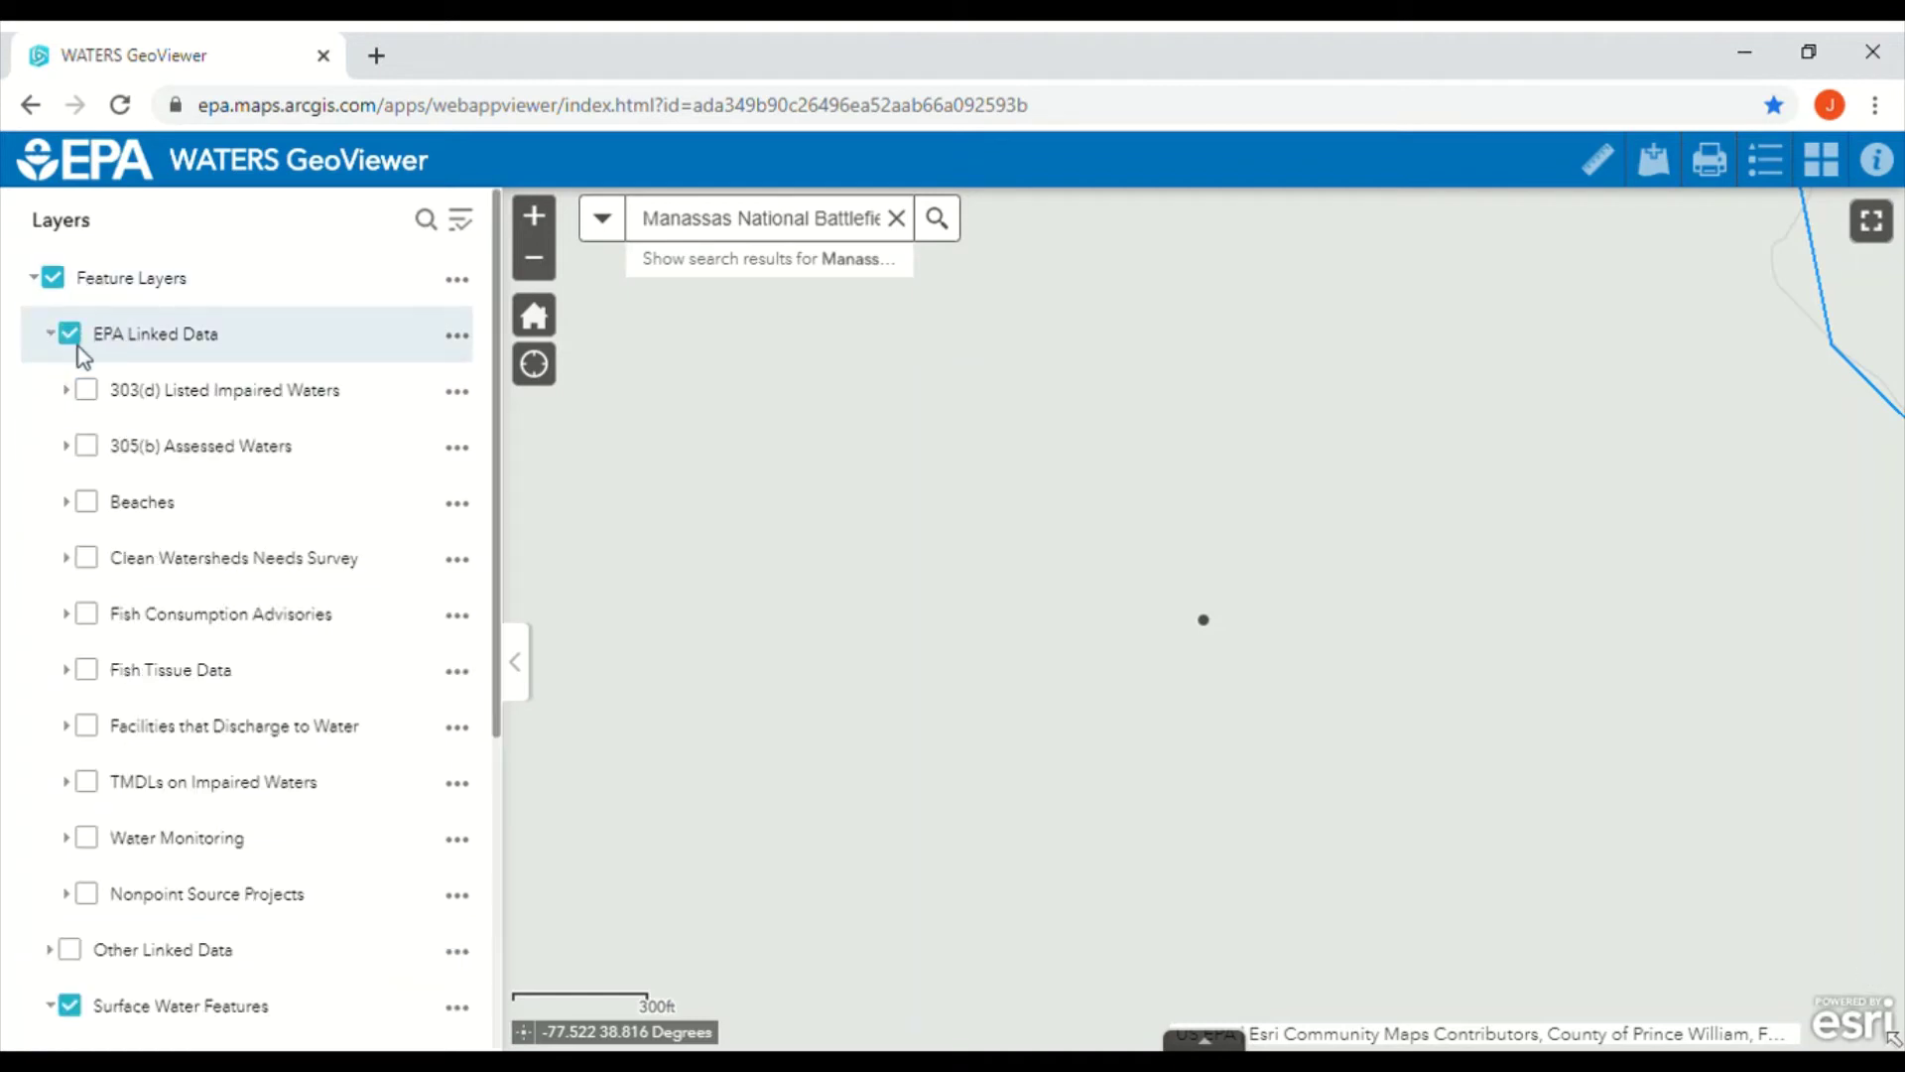
{"action": "left_click", "coordinate": [88, 390]}
{"action": "left_click", "coordinate": [213, 414]}
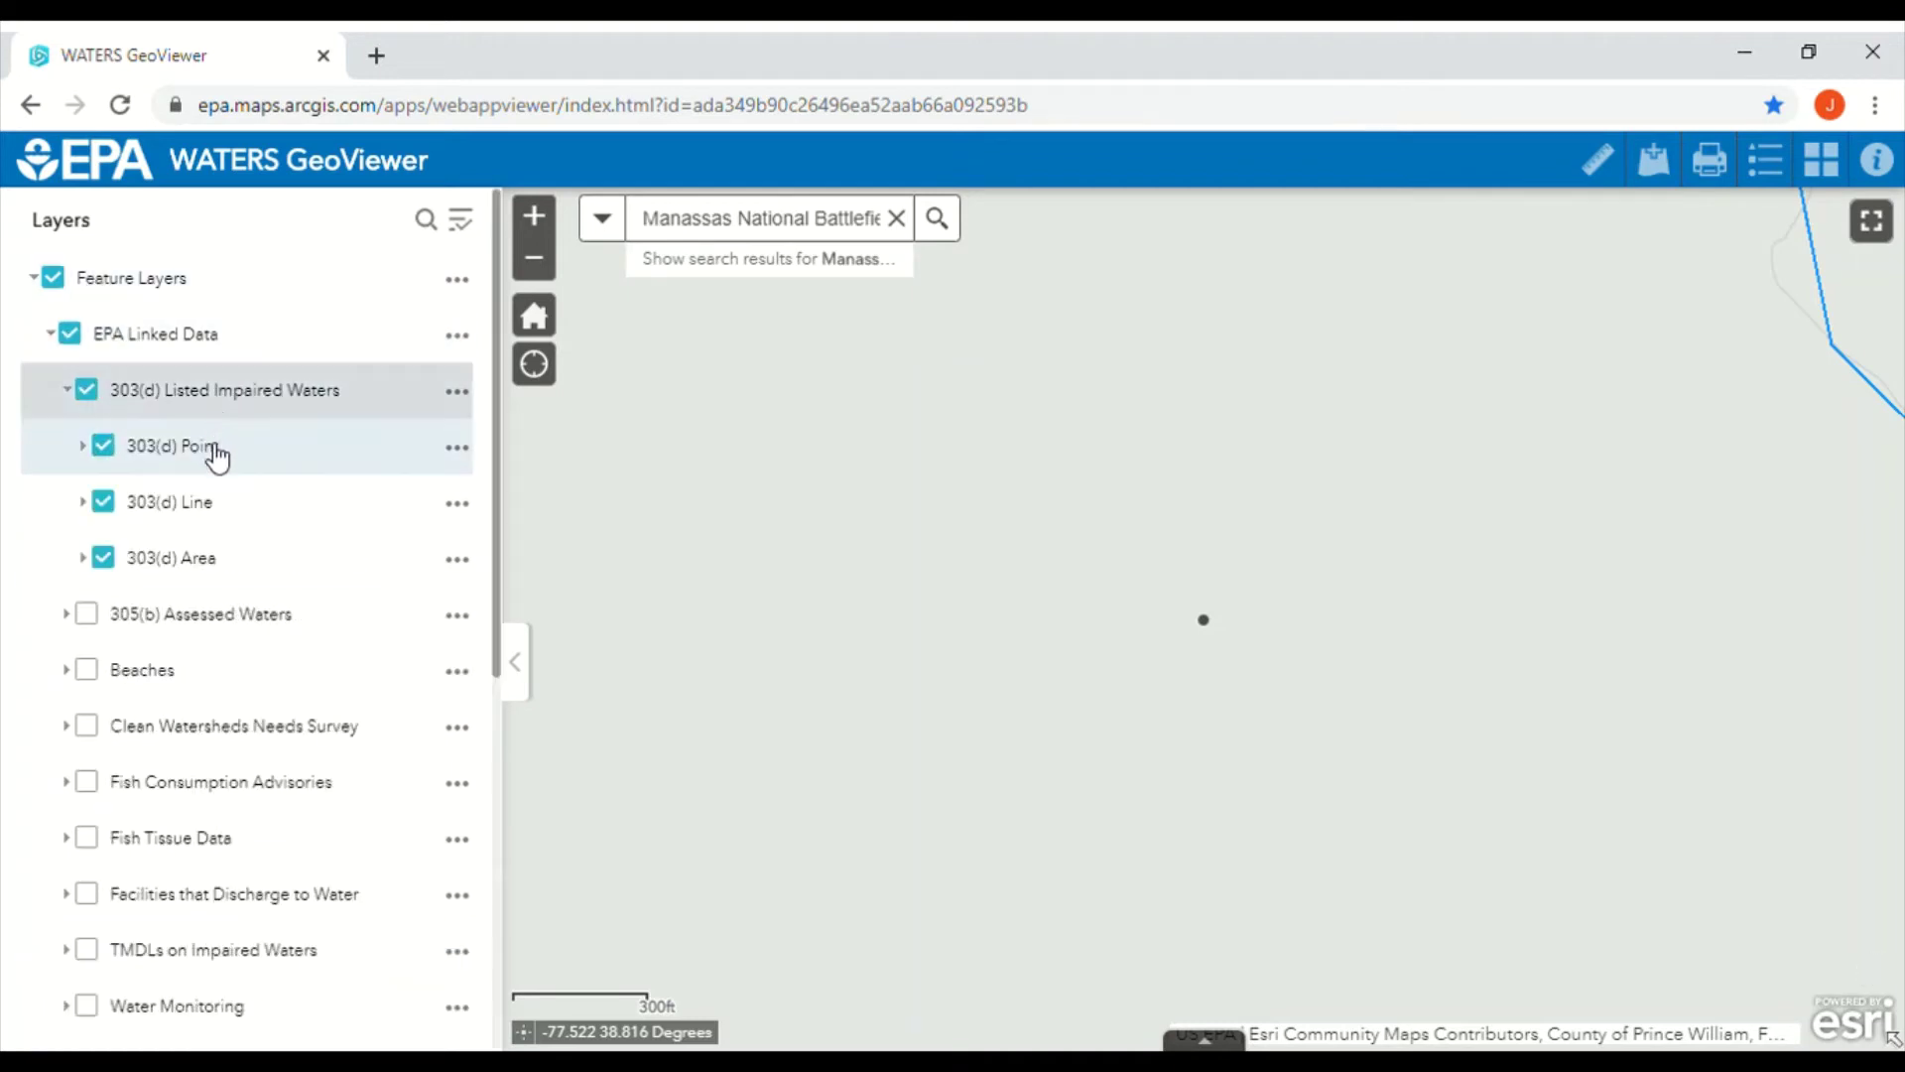
{"action": "left_click", "coordinate": [217, 452]}
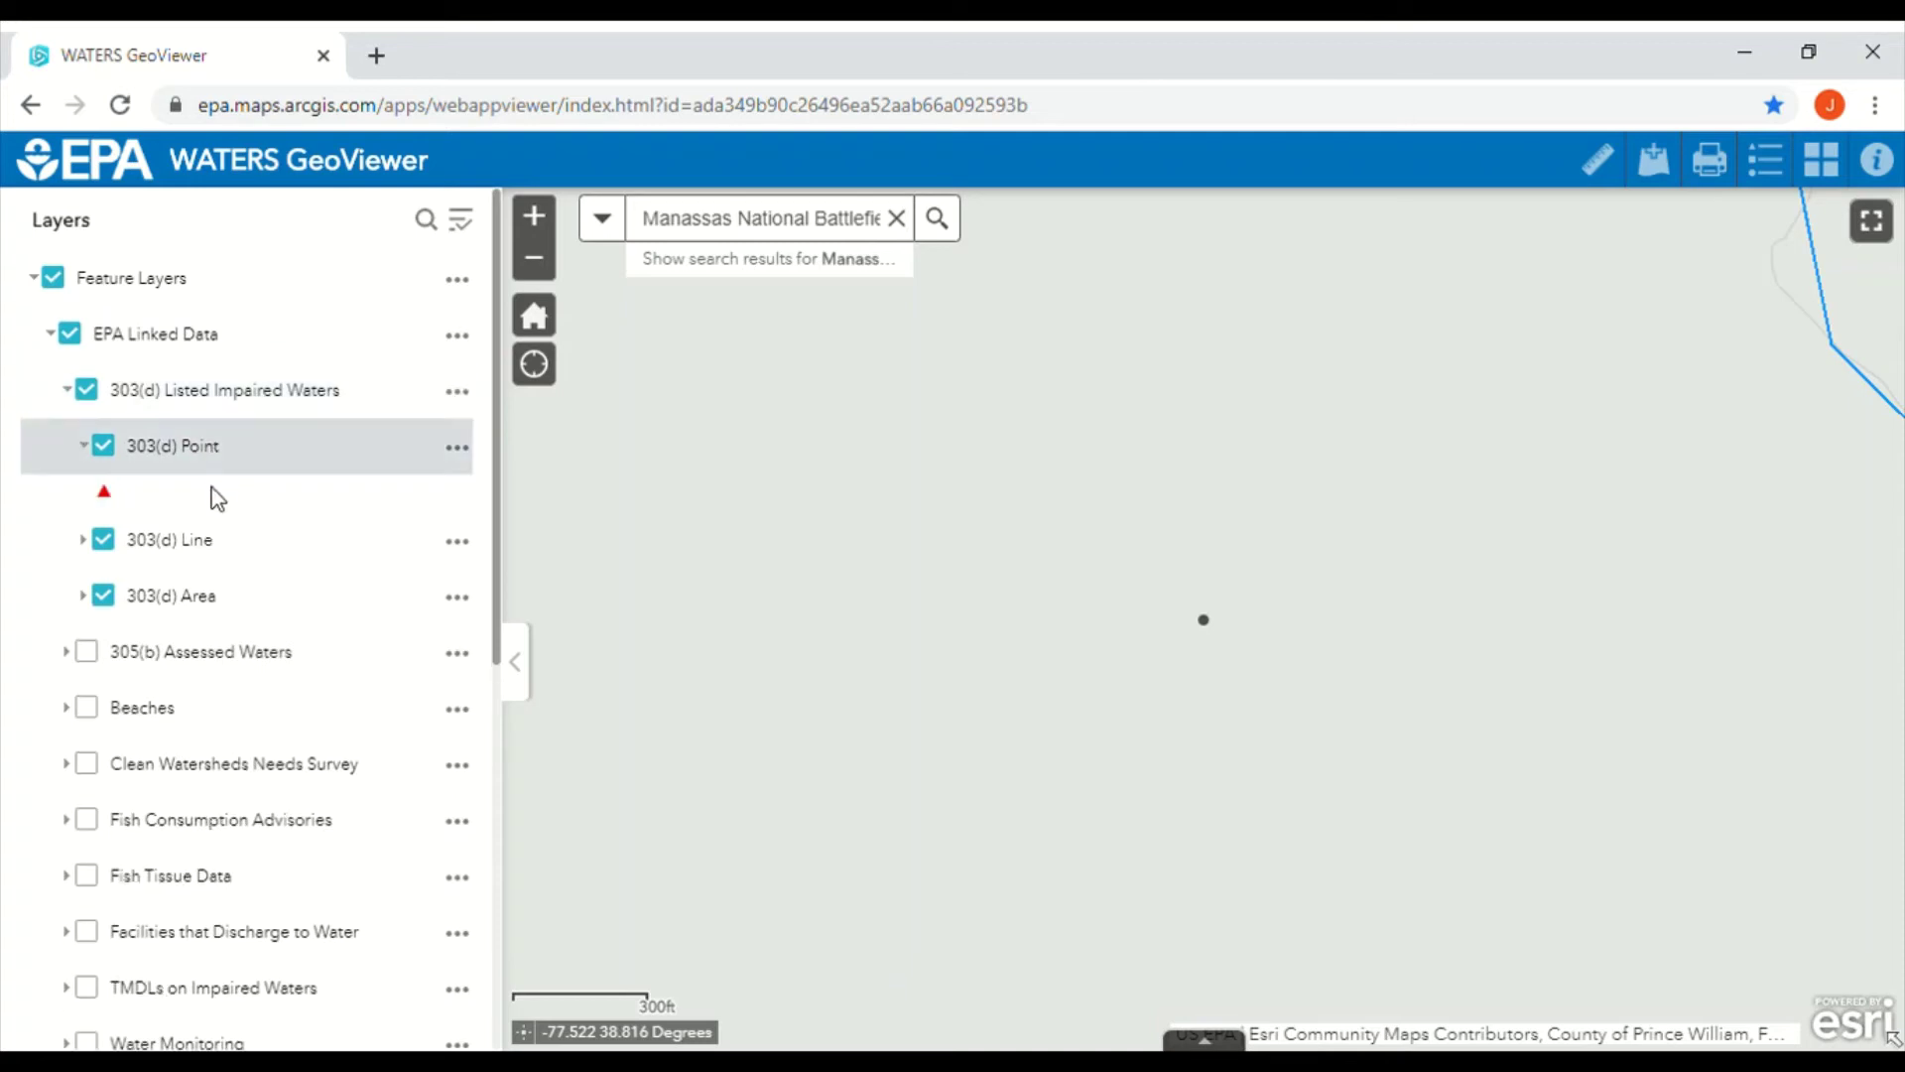
{"action": "left_click", "coordinate": [142, 537]}
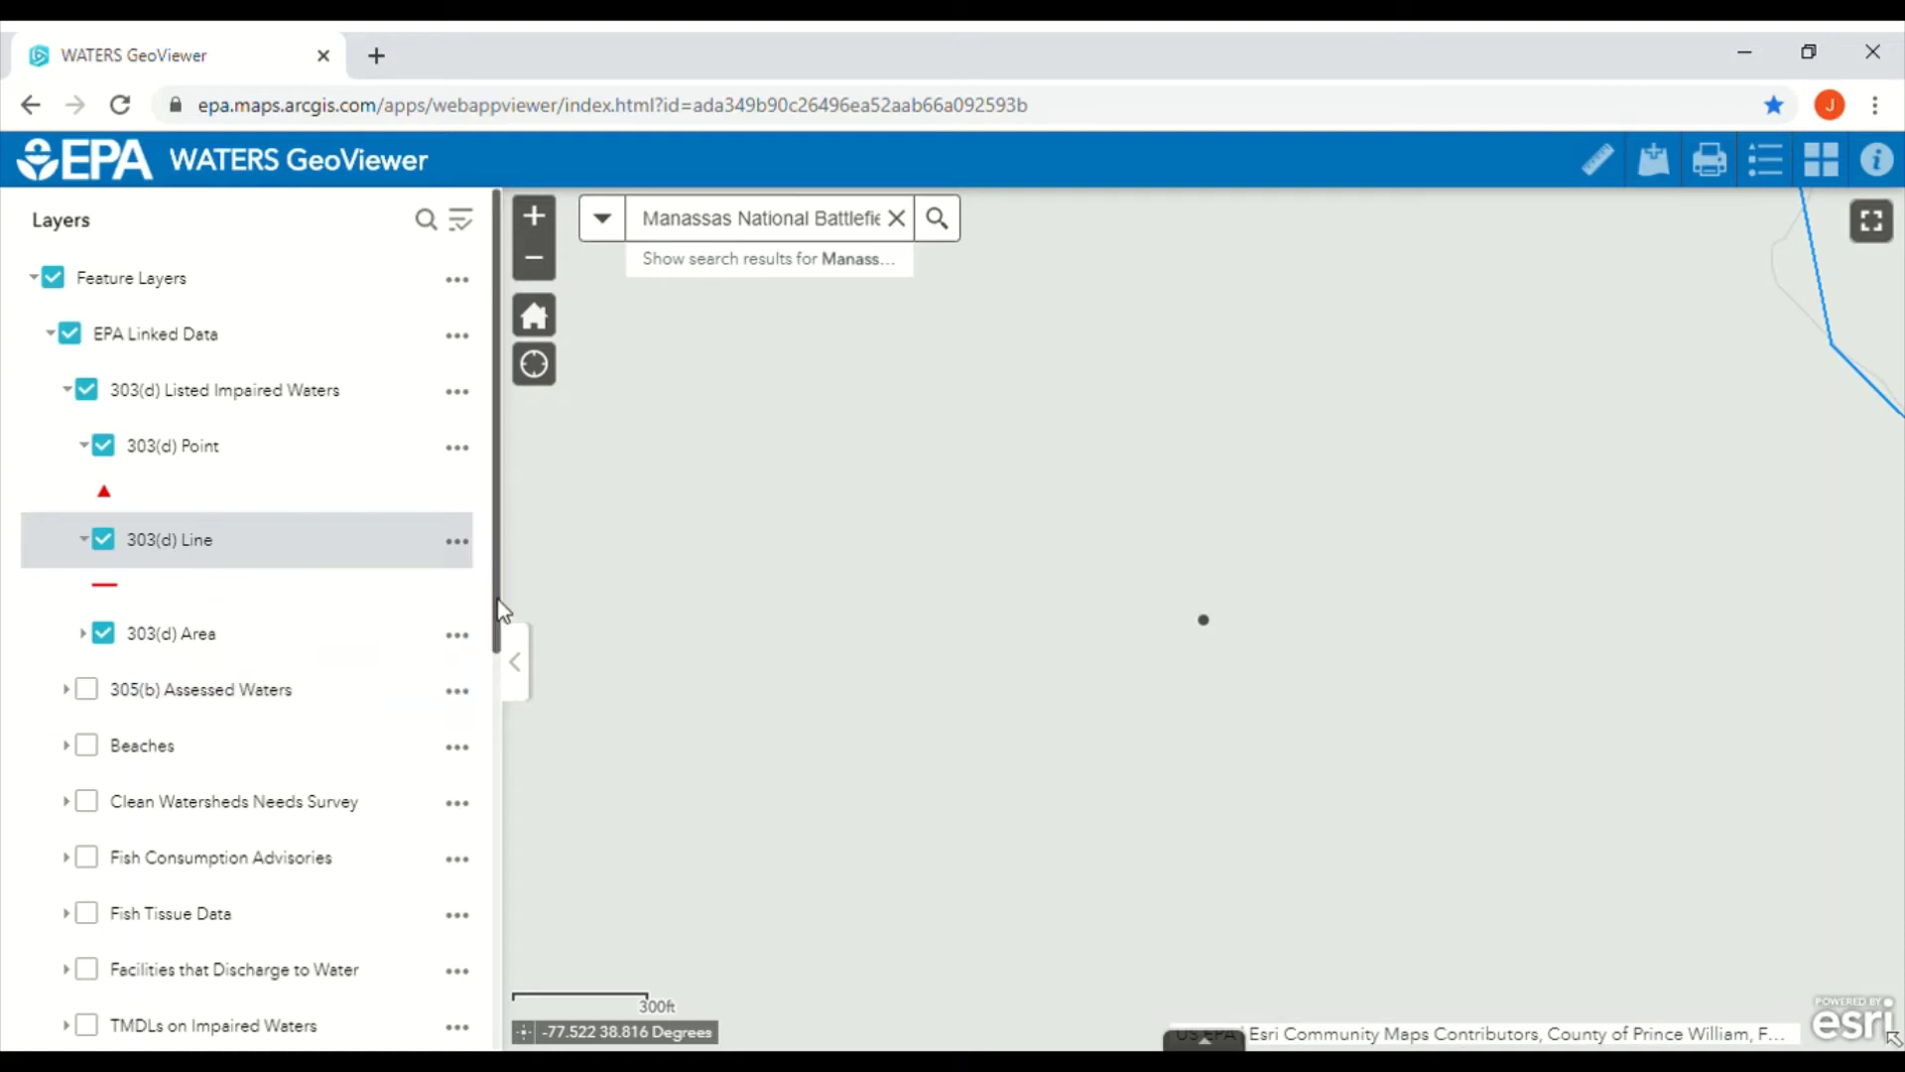
{"action": "left_click_drag", "start_coordinate": [498, 619], "coordinate": [504, 961]}
Open the Streams layer's attribute table listing the Youngs Branch perennial stream
{"action": "left_click", "coordinate": [457, 746]}
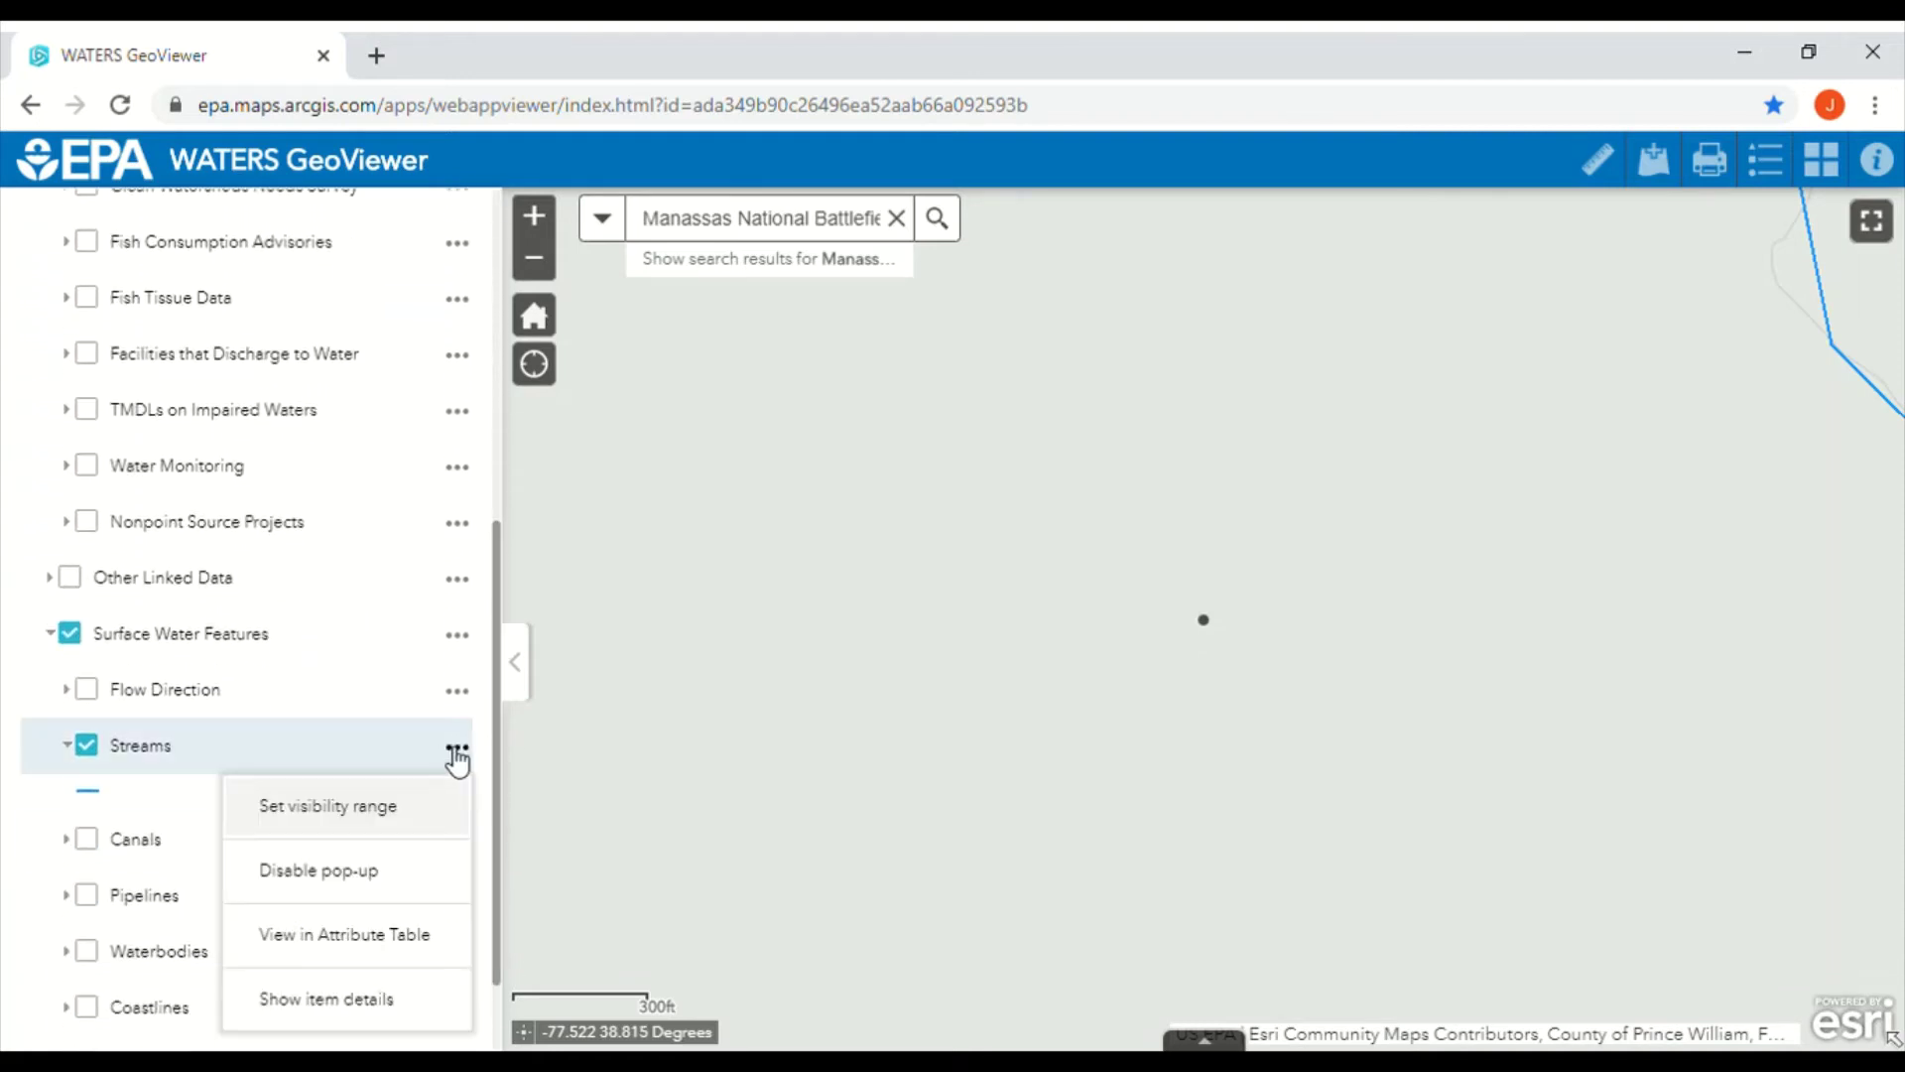
{"action": "left_click", "coordinate": [426, 942]}
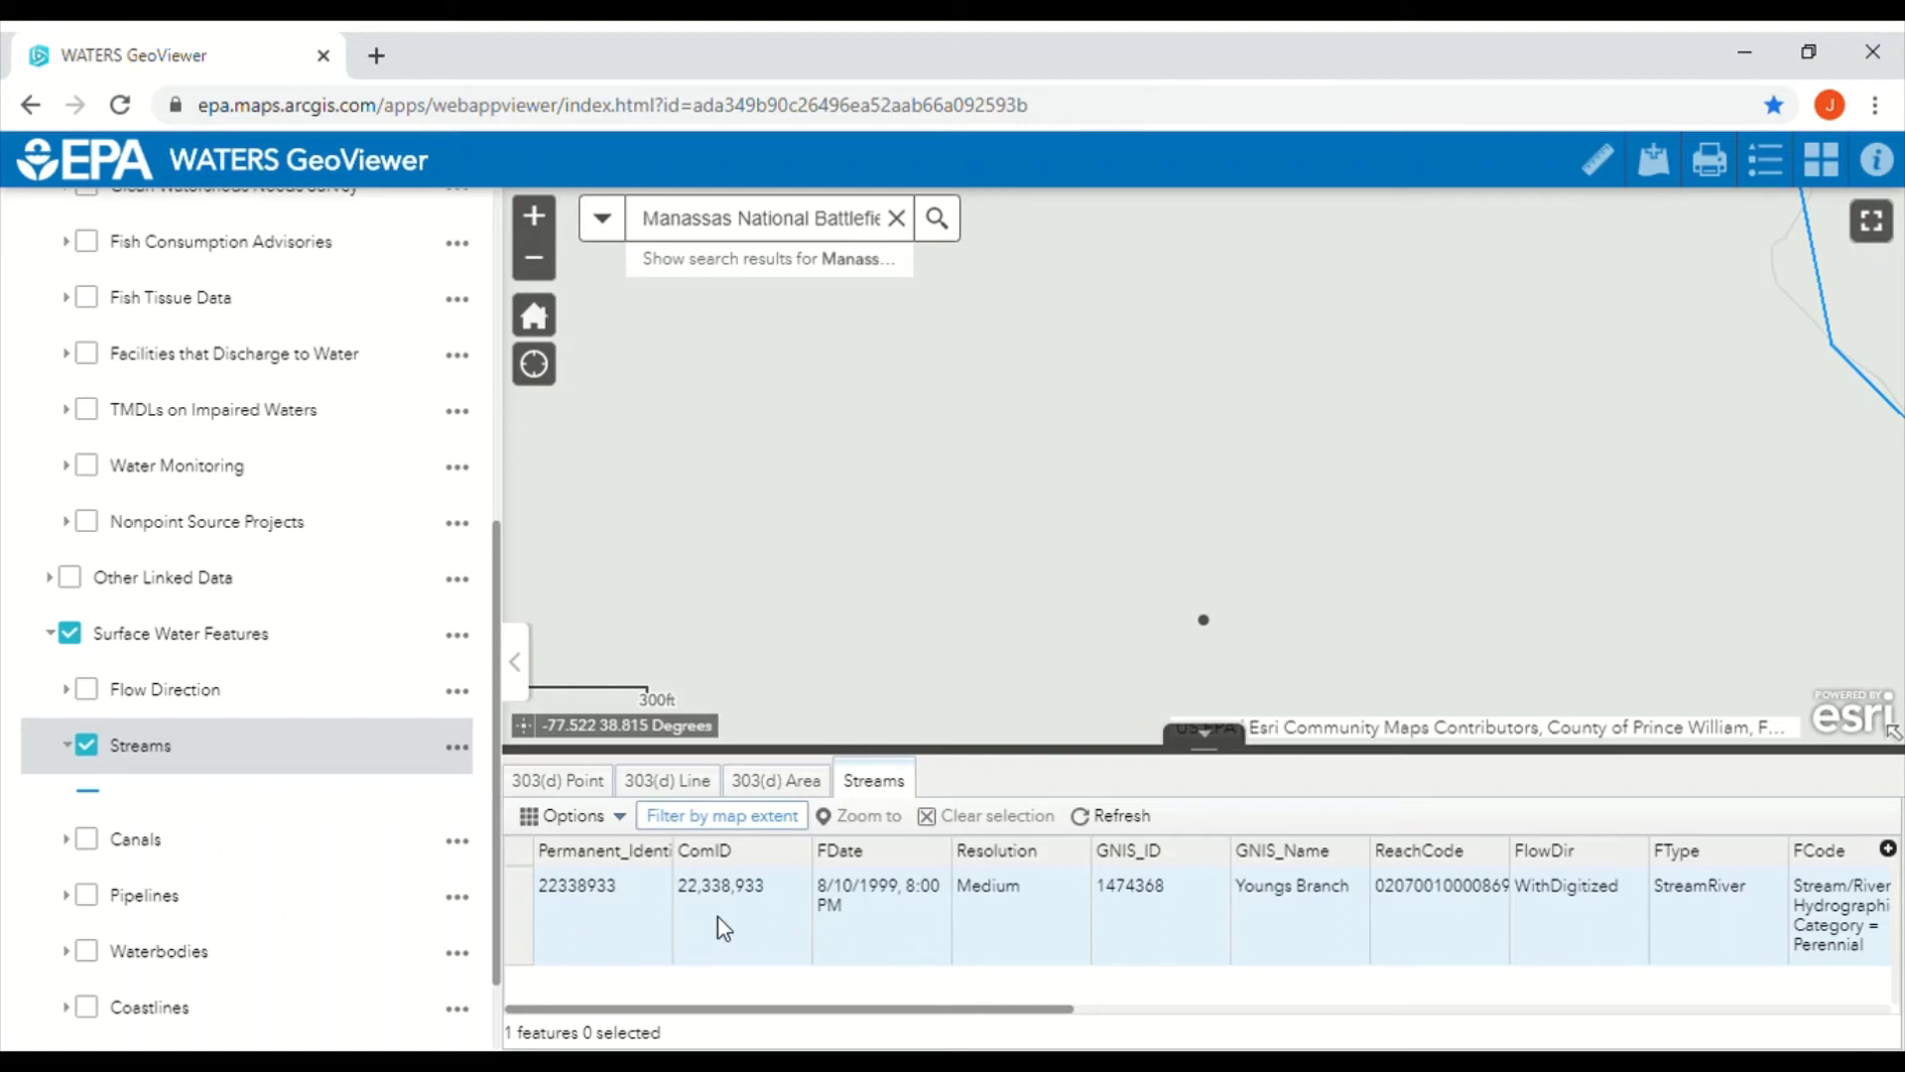
{"action": "left_click", "coordinate": [635, 816]}
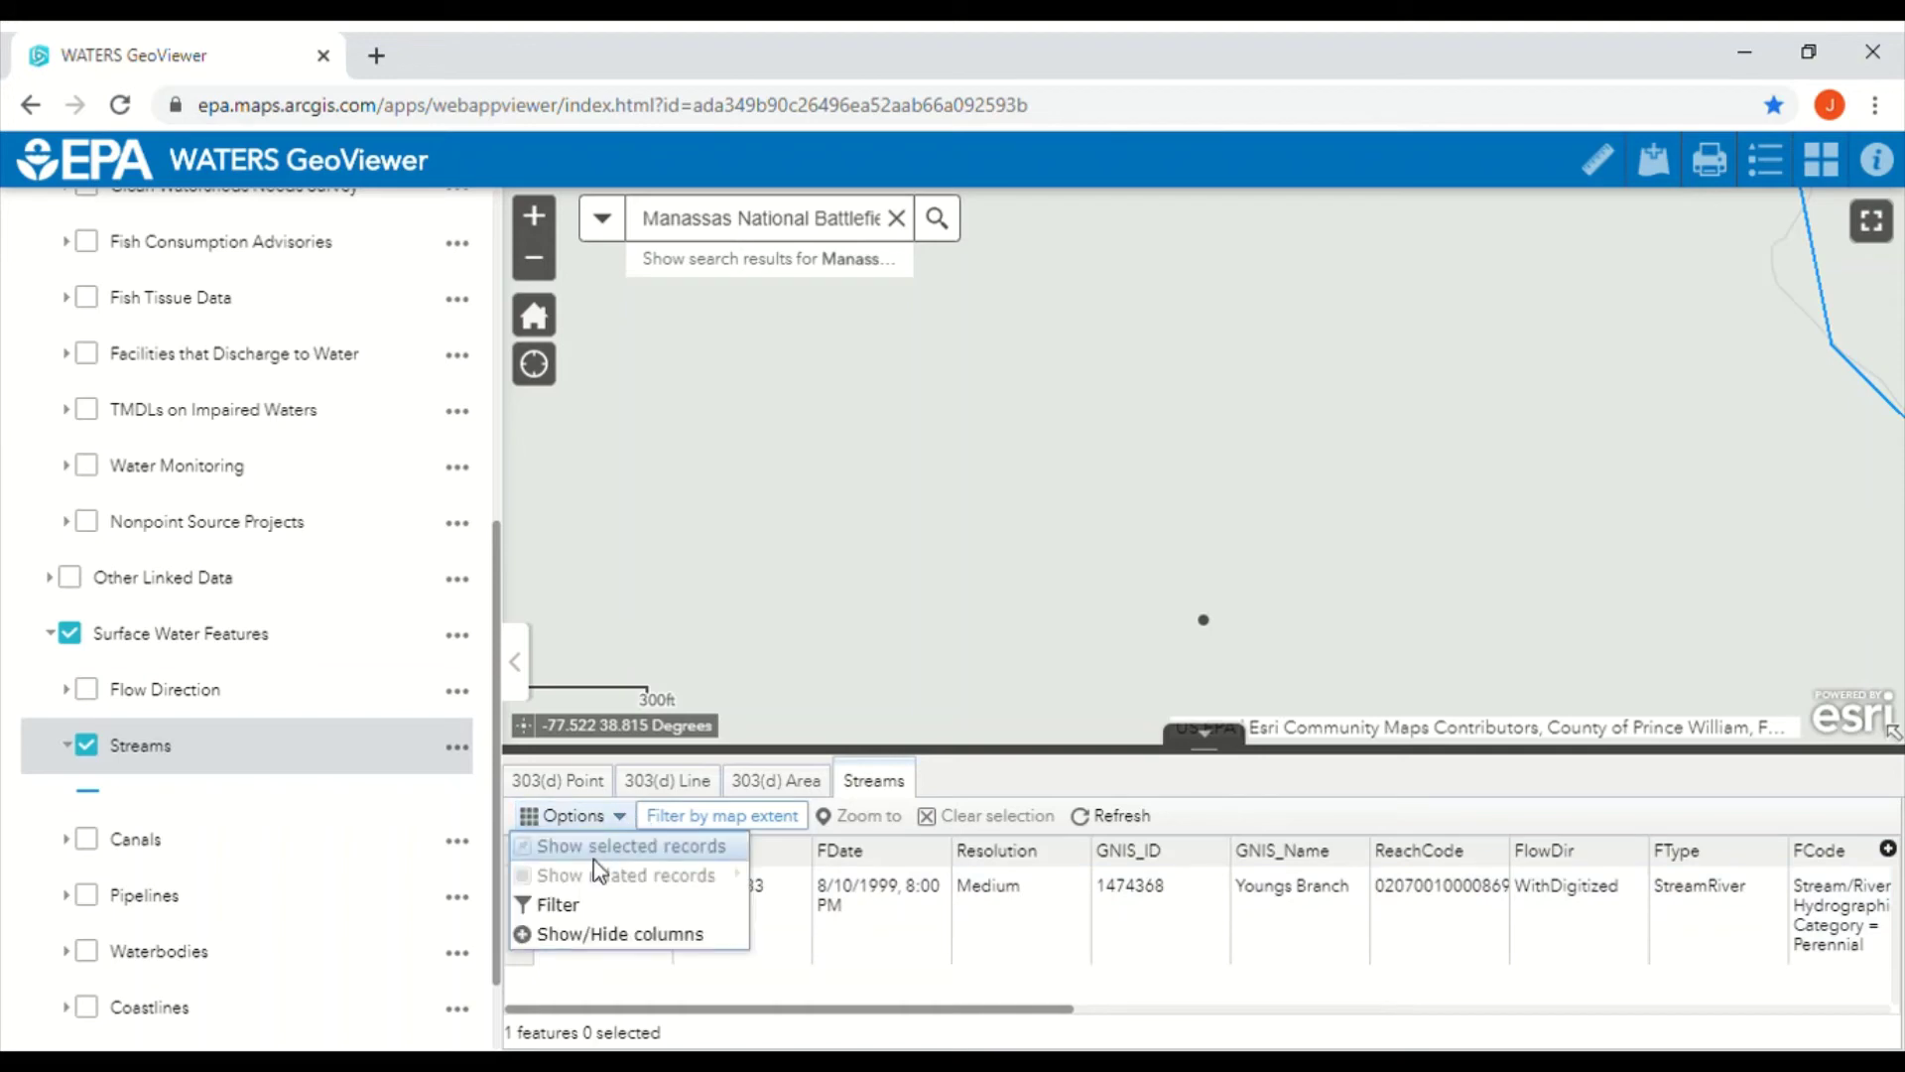
Filter the Streams table with the expression GNIS Name is 'Youngs Branch'
{"action": "left_click", "coordinate": [595, 903]}
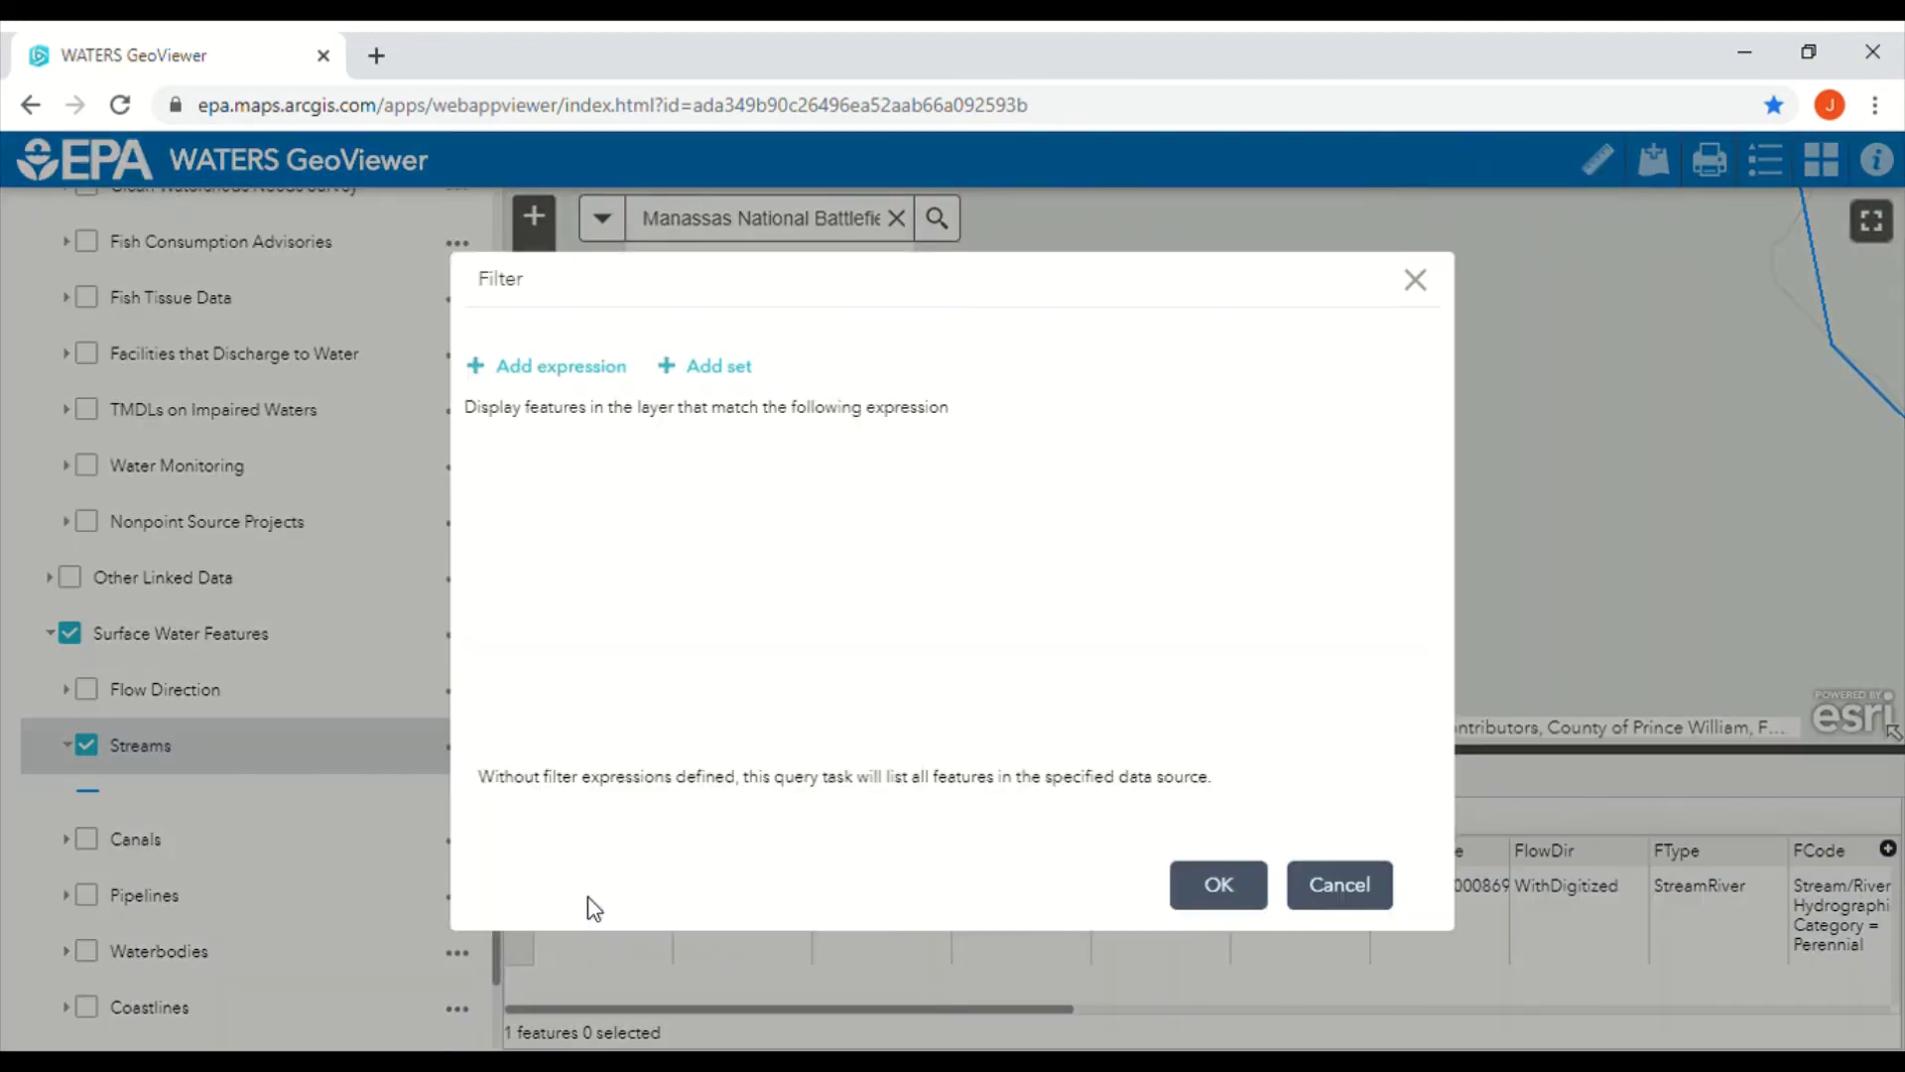
{"action": "left_click", "coordinate": [586, 368]}
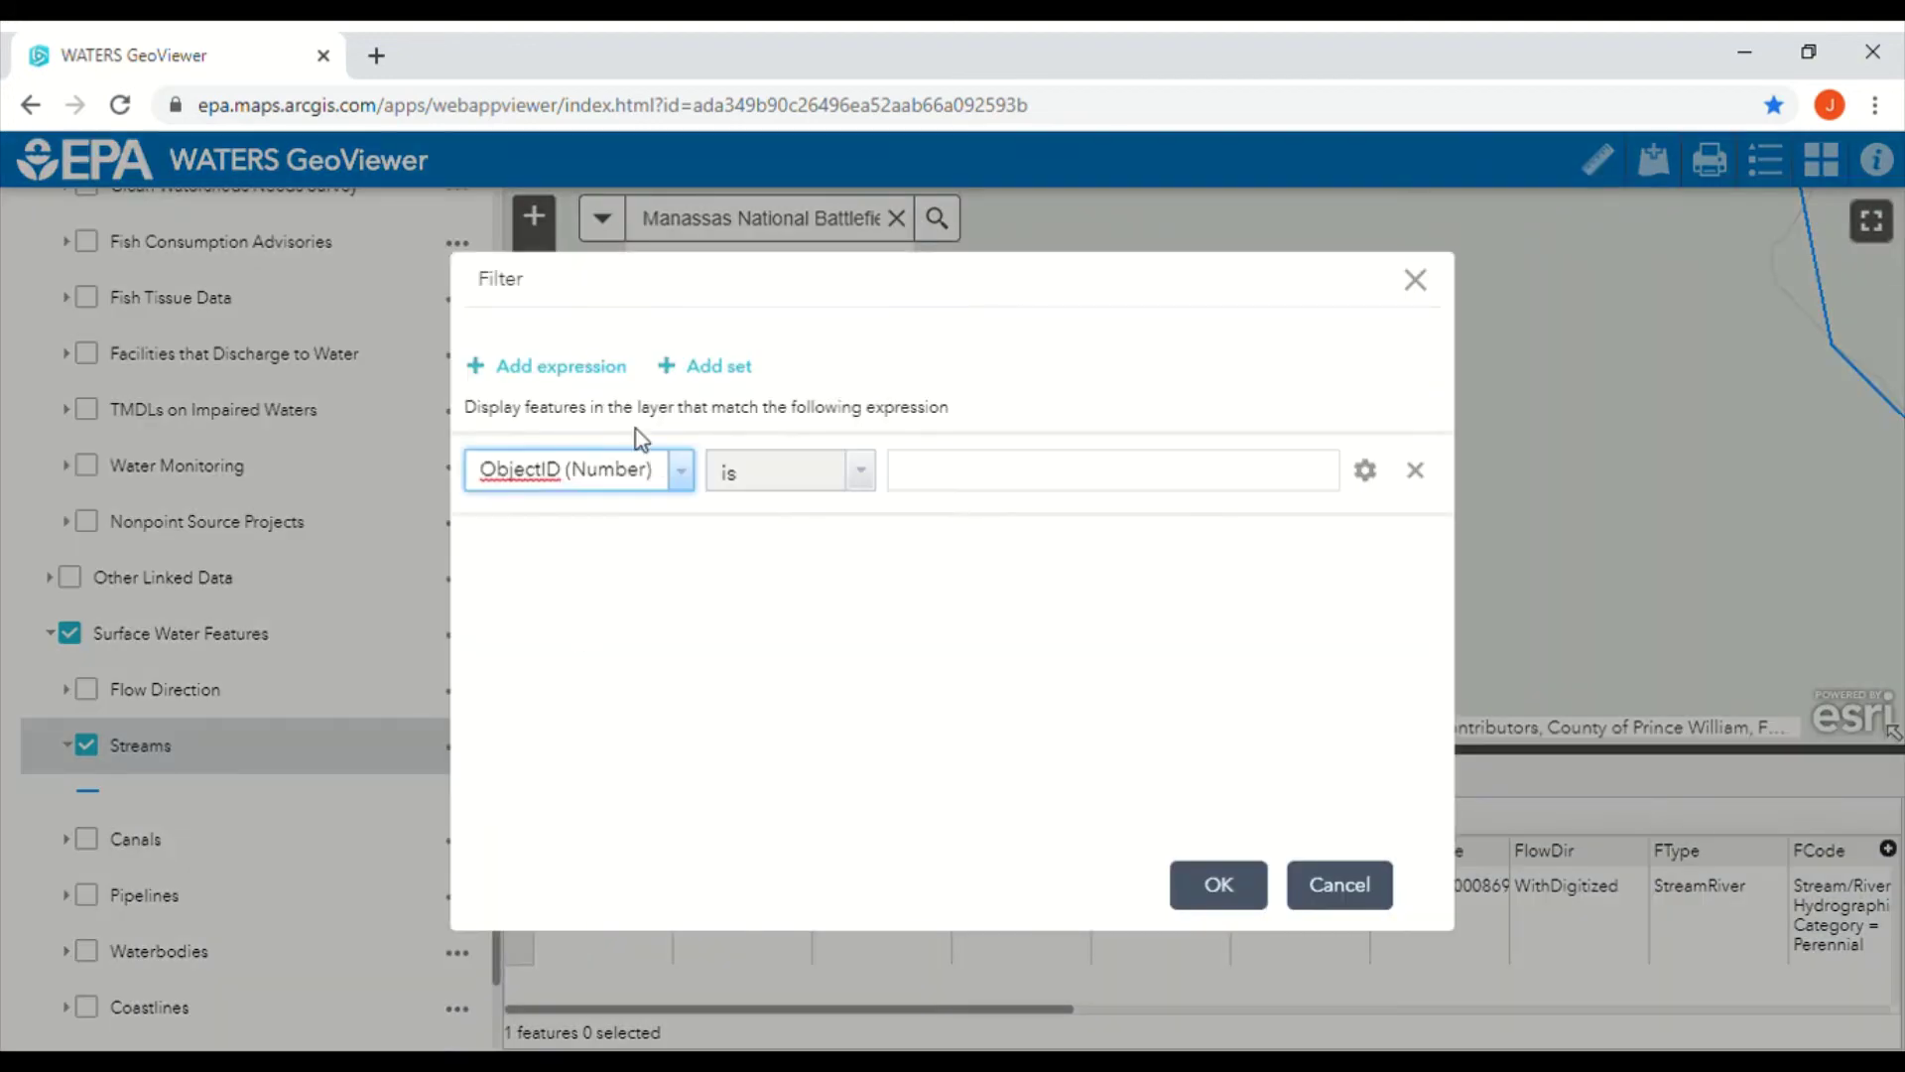
{"action": "left_click", "coordinate": [686, 474]}
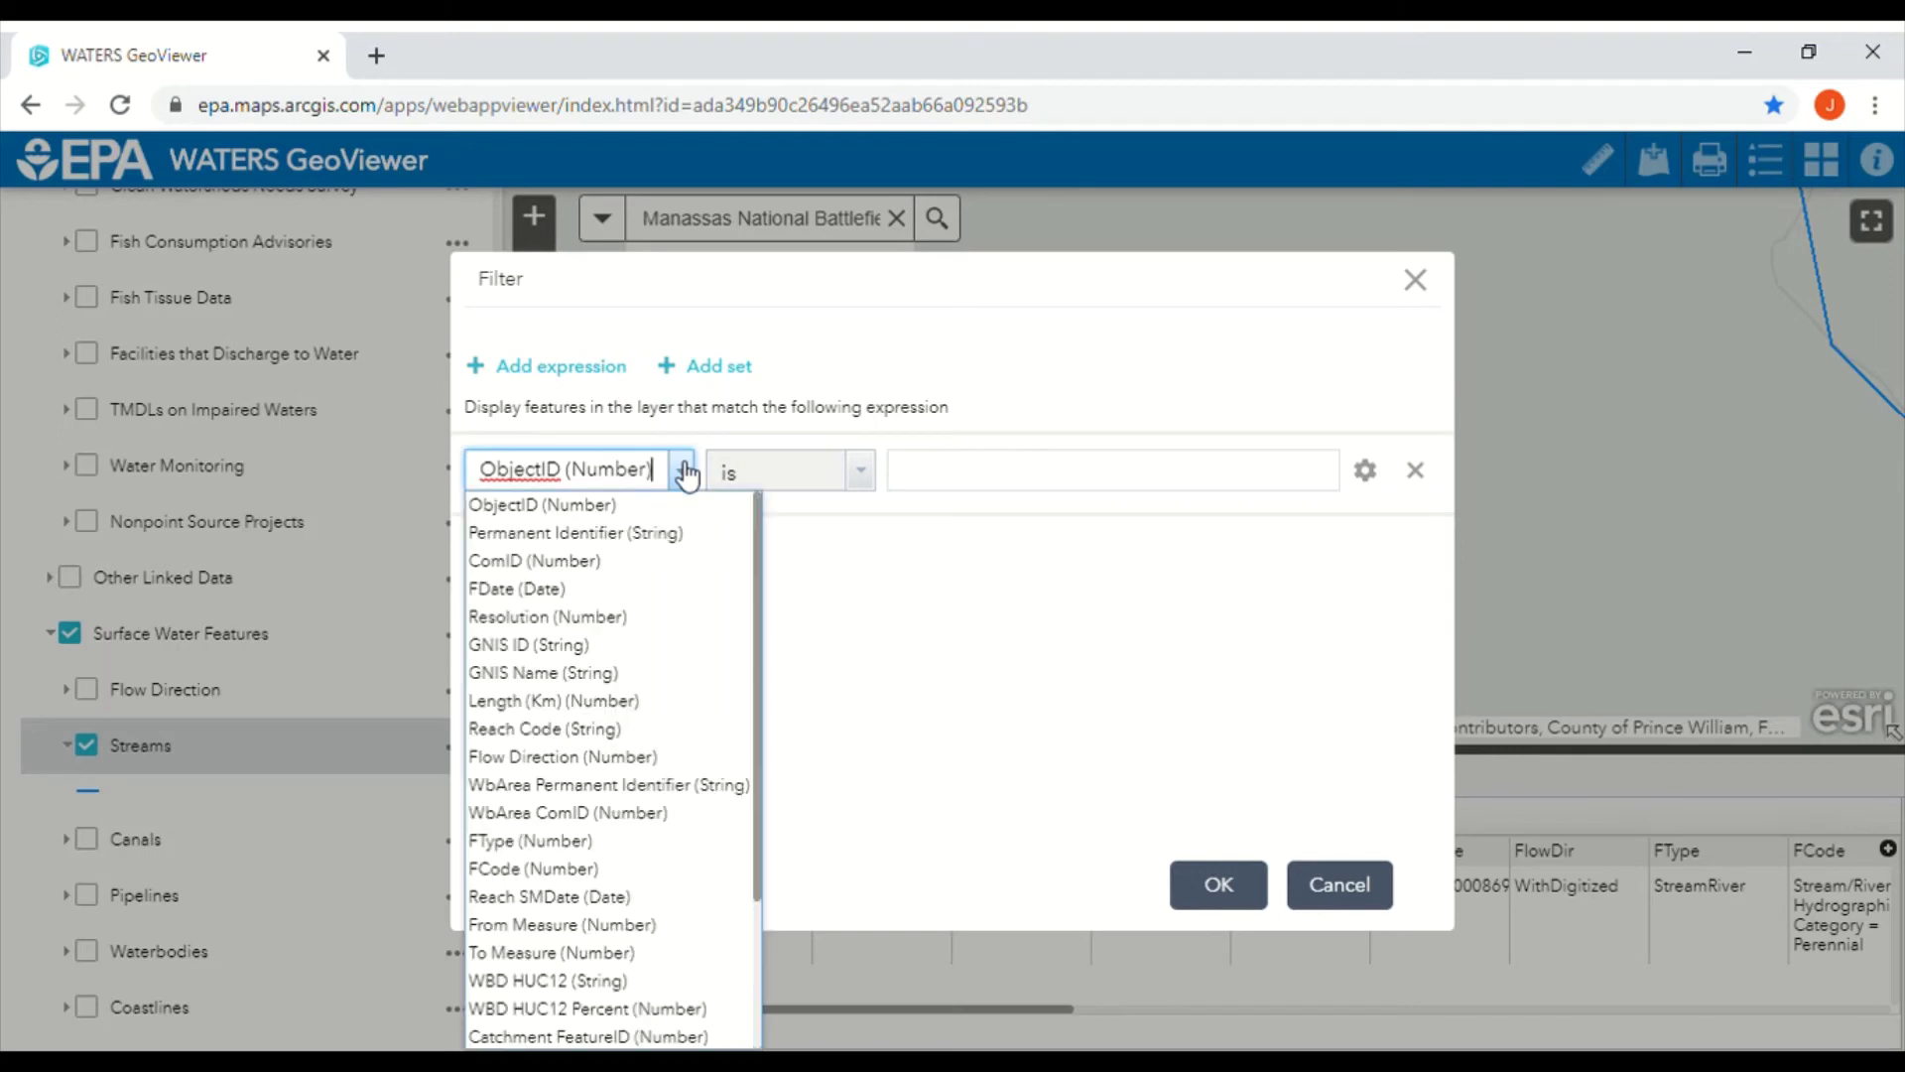
{"action": "left_click", "coordinate": [596, 668]}
{"action": "left_click", "coordinate": [1002, 467]}
{"action": "type", "text": "Yo"}
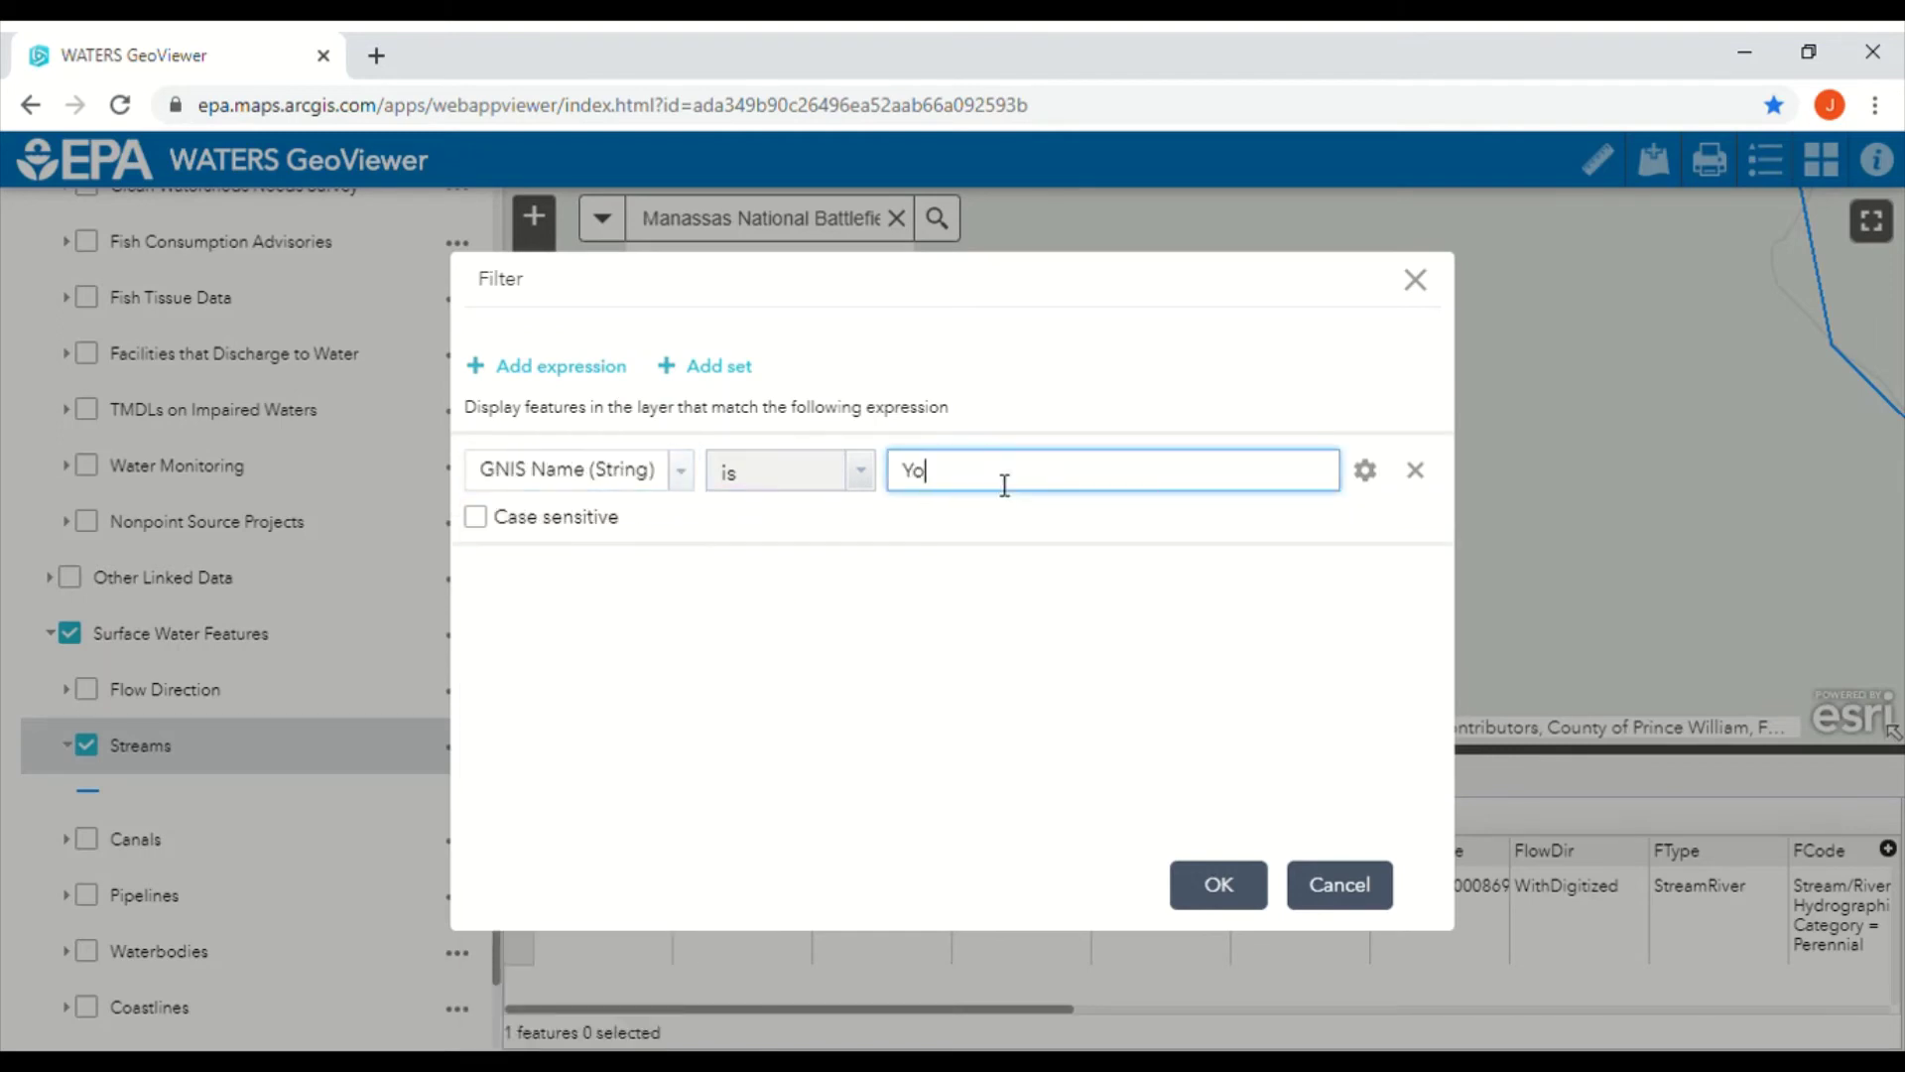
{"action": "type", "text": "ungs Branch"}
{"action": "left_click", "coordinate": [1223, 884]}
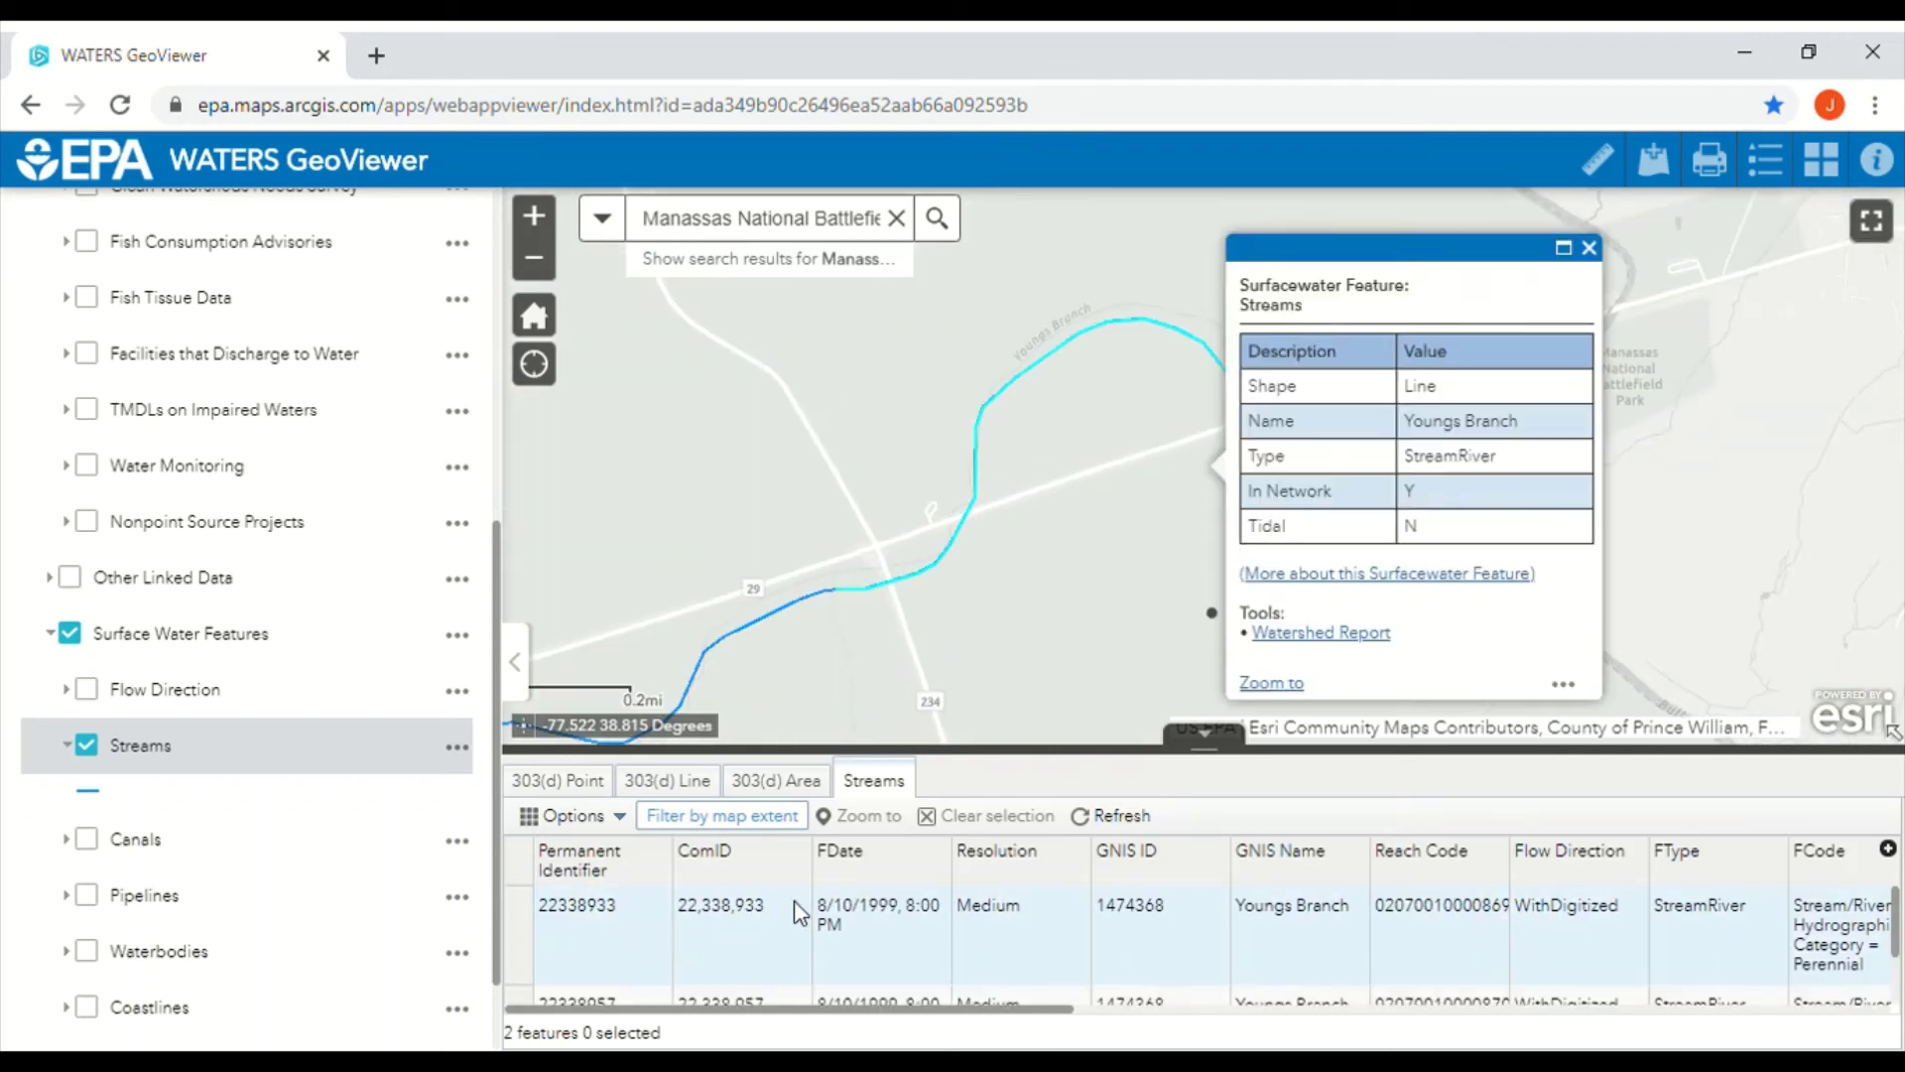
Close the Youngs Branch popup, collapse the attribute table, and center the stream on the map
{"action": "left_click", "coordinate": [1589, 249]}
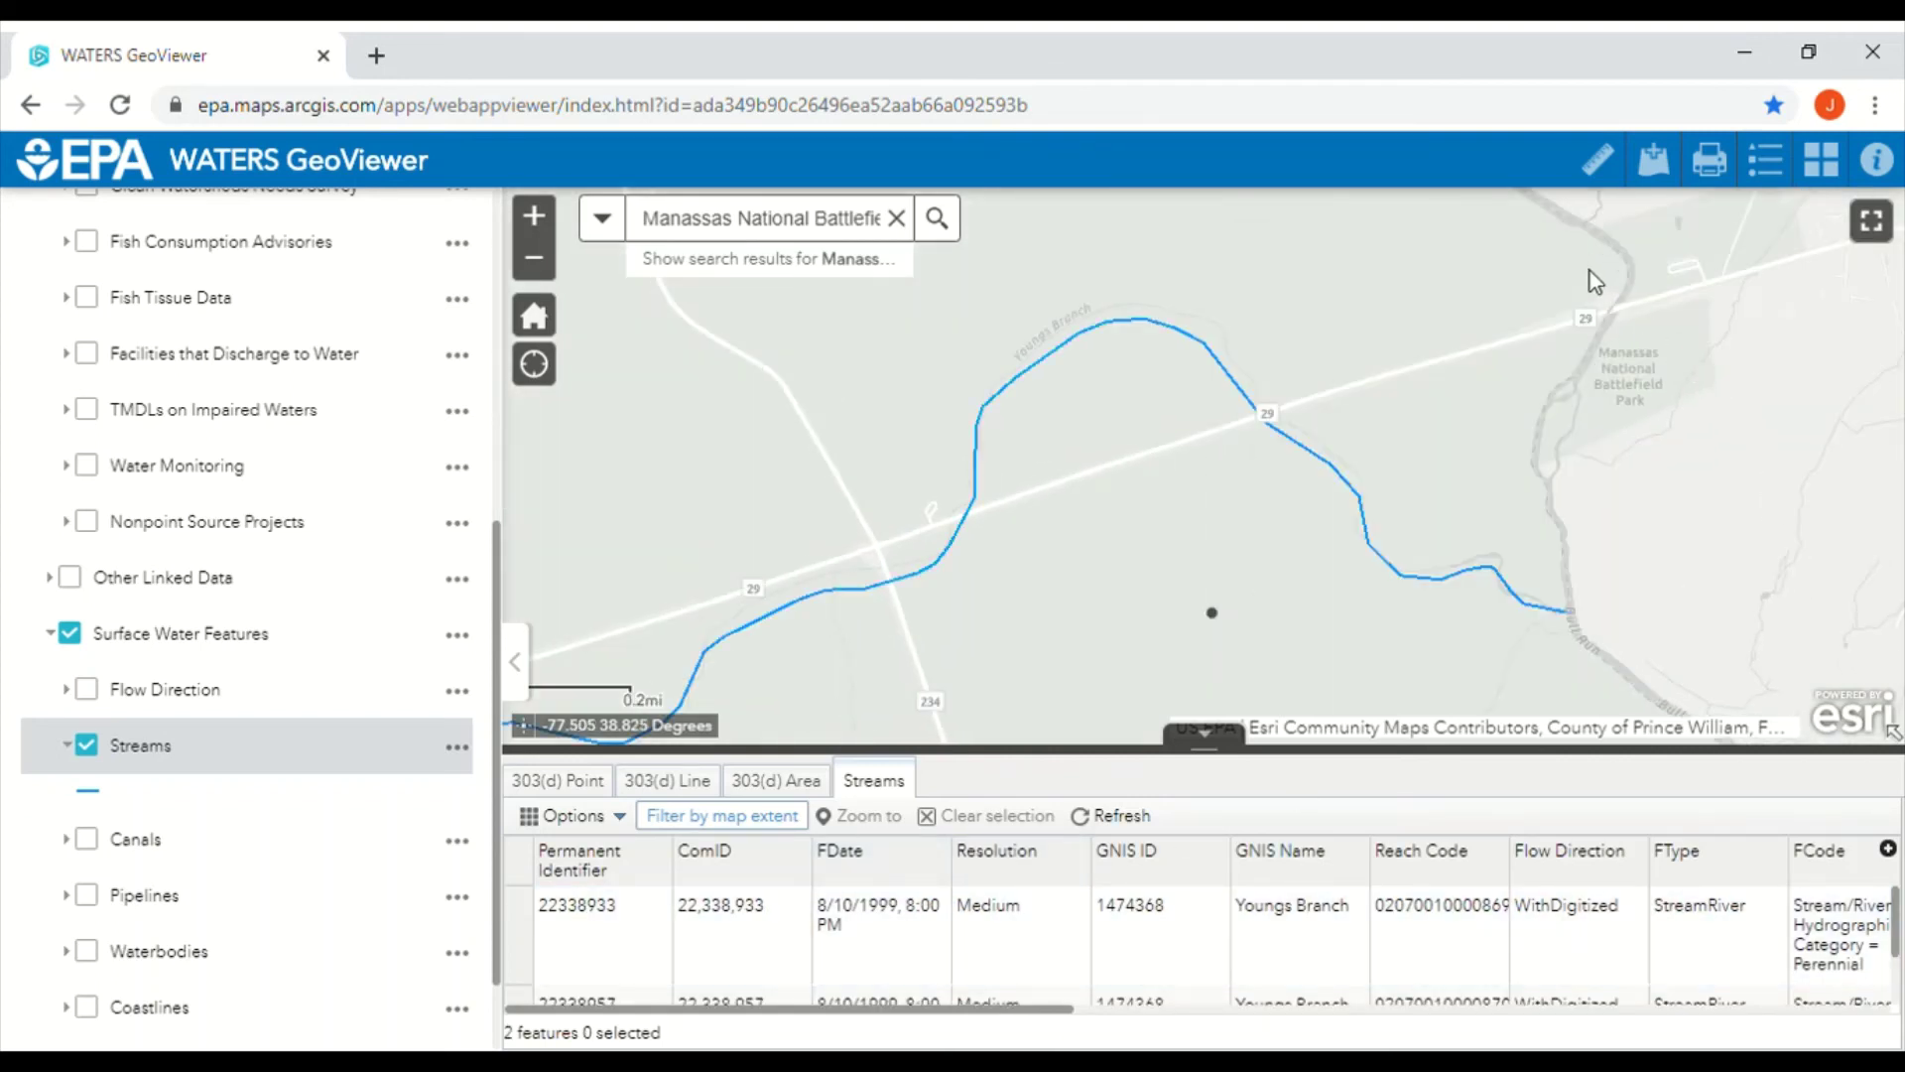
{"action": "left_click", "coordinate": [1204, 736]}
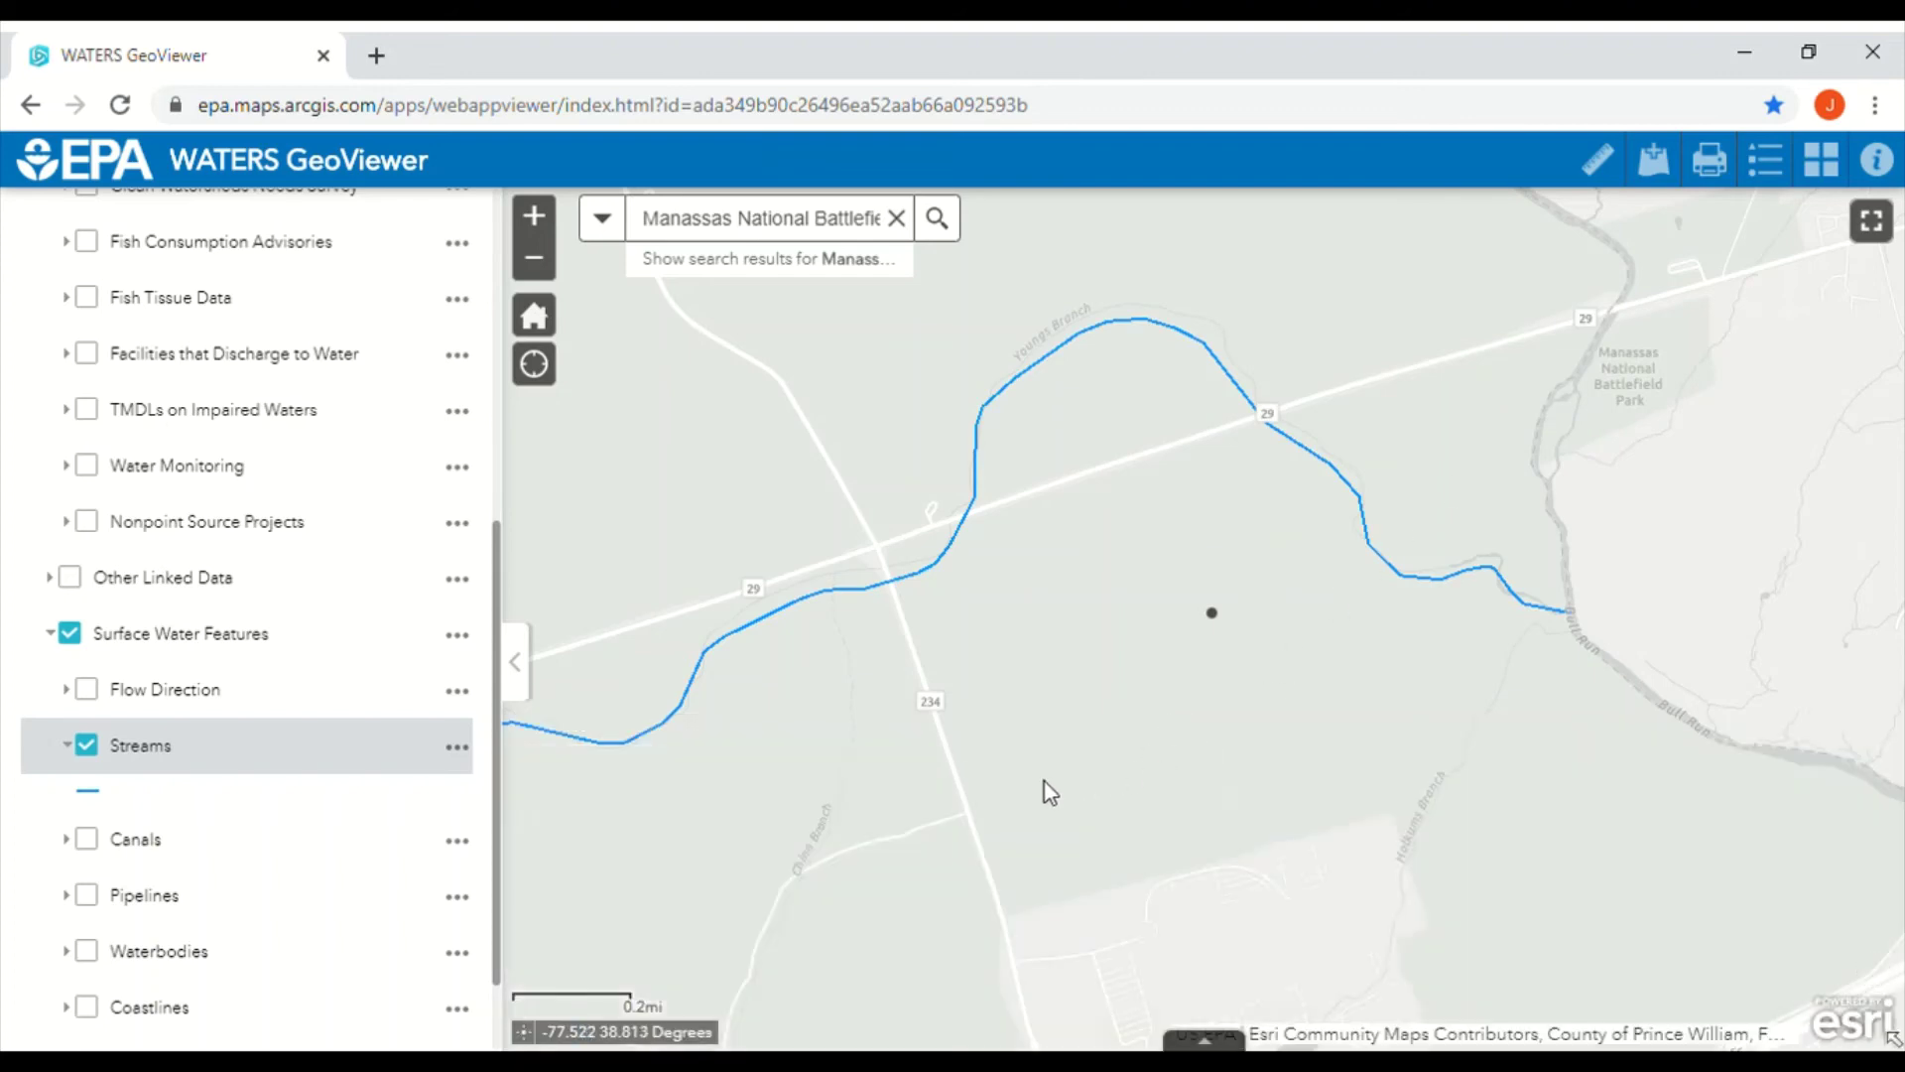
{"action": "left_click_drag", "start_coordinate": [1045, 782], "coordinate": [1310, 740]}
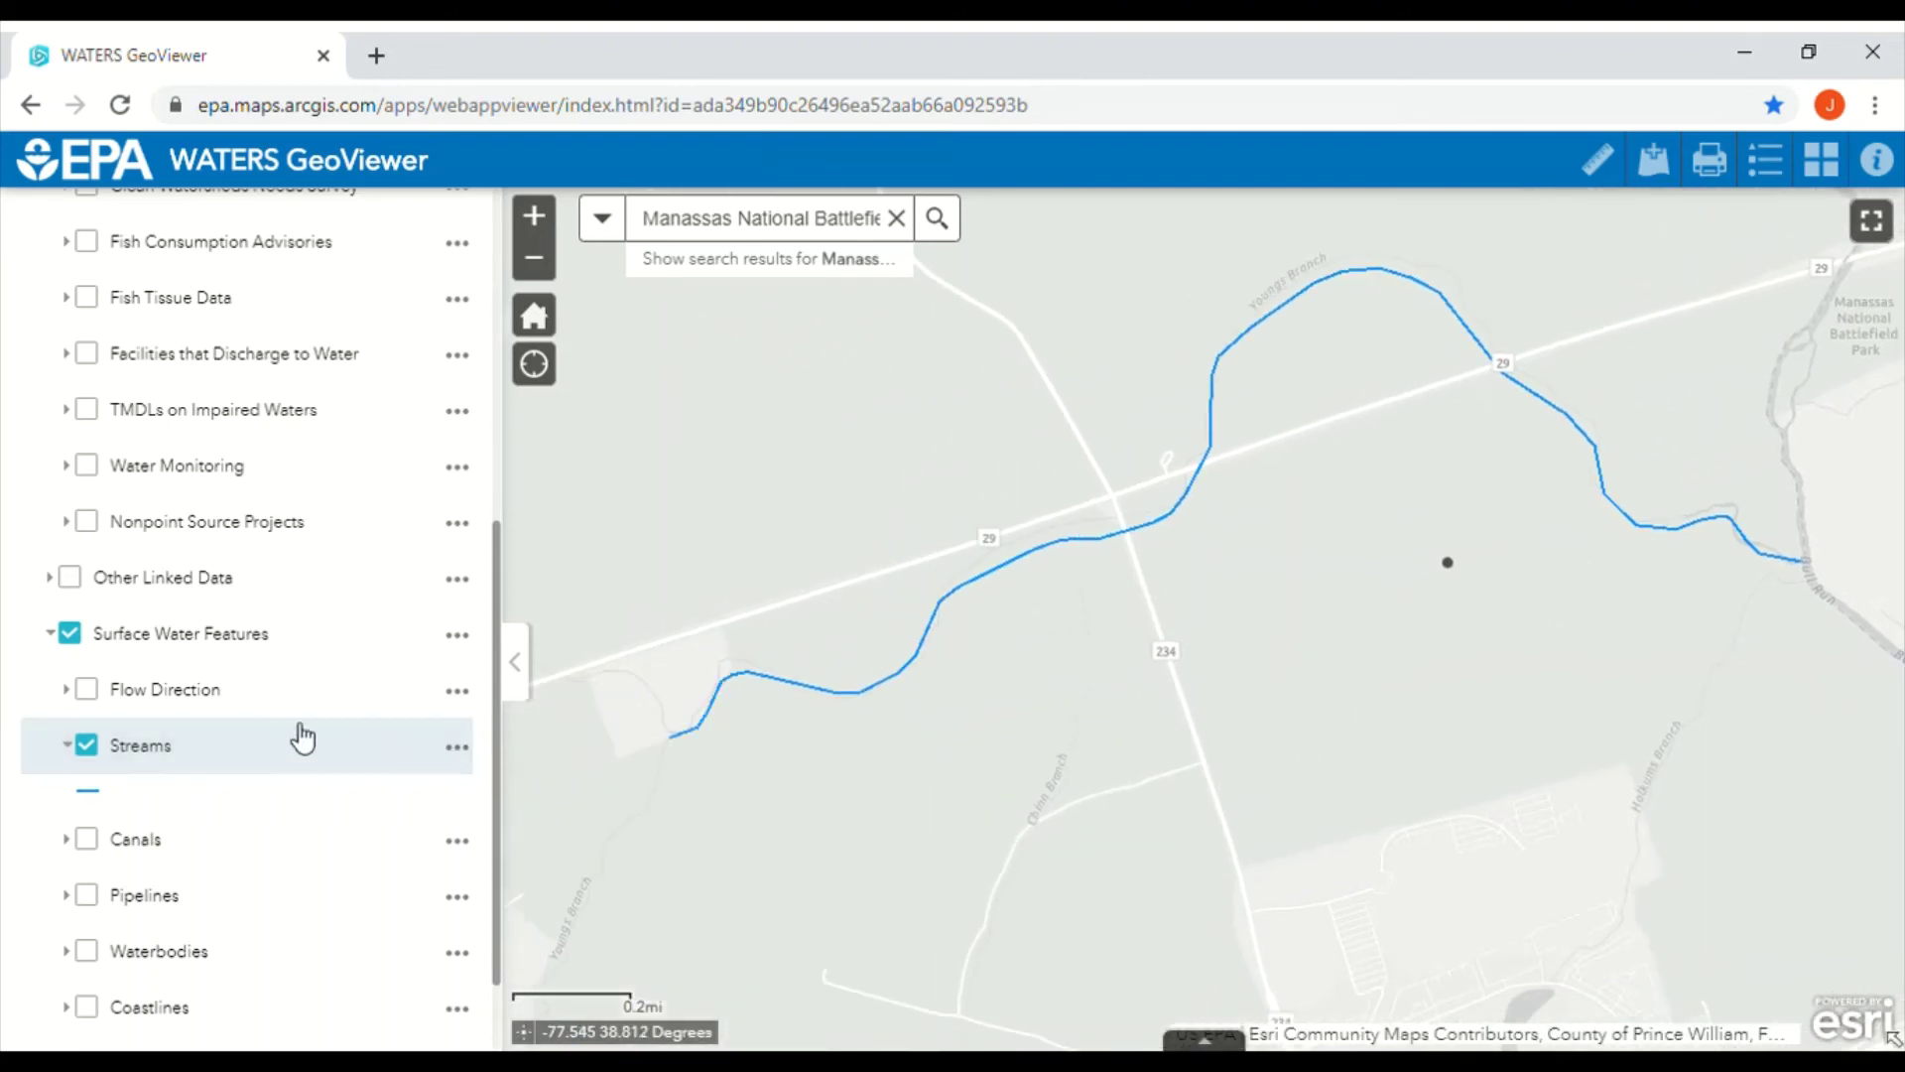
Turn on Flow Direction arrows, then open Youngs Branch's details and its Watershed Report
{"action": "left_click", "coordinate": [88, 690]}
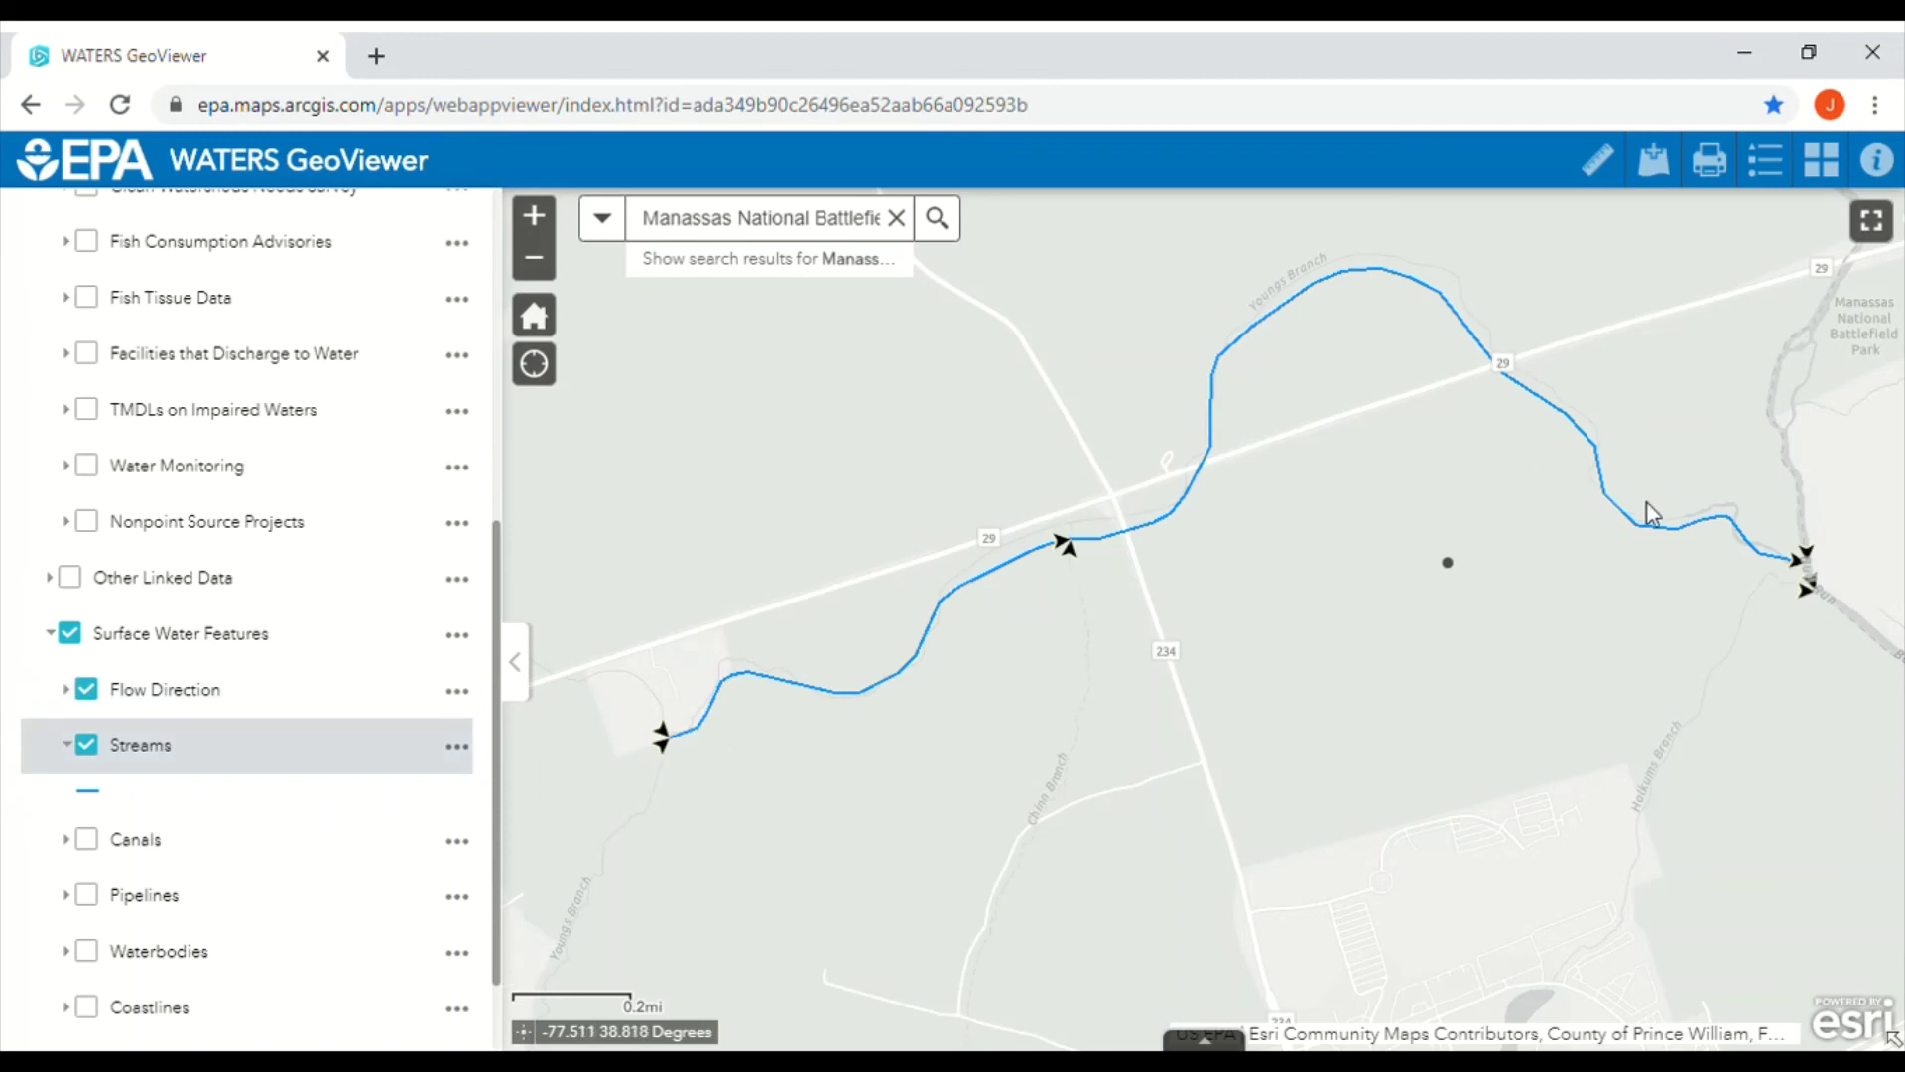
{"action": "left_click", "coordinate": [1792, 569]}
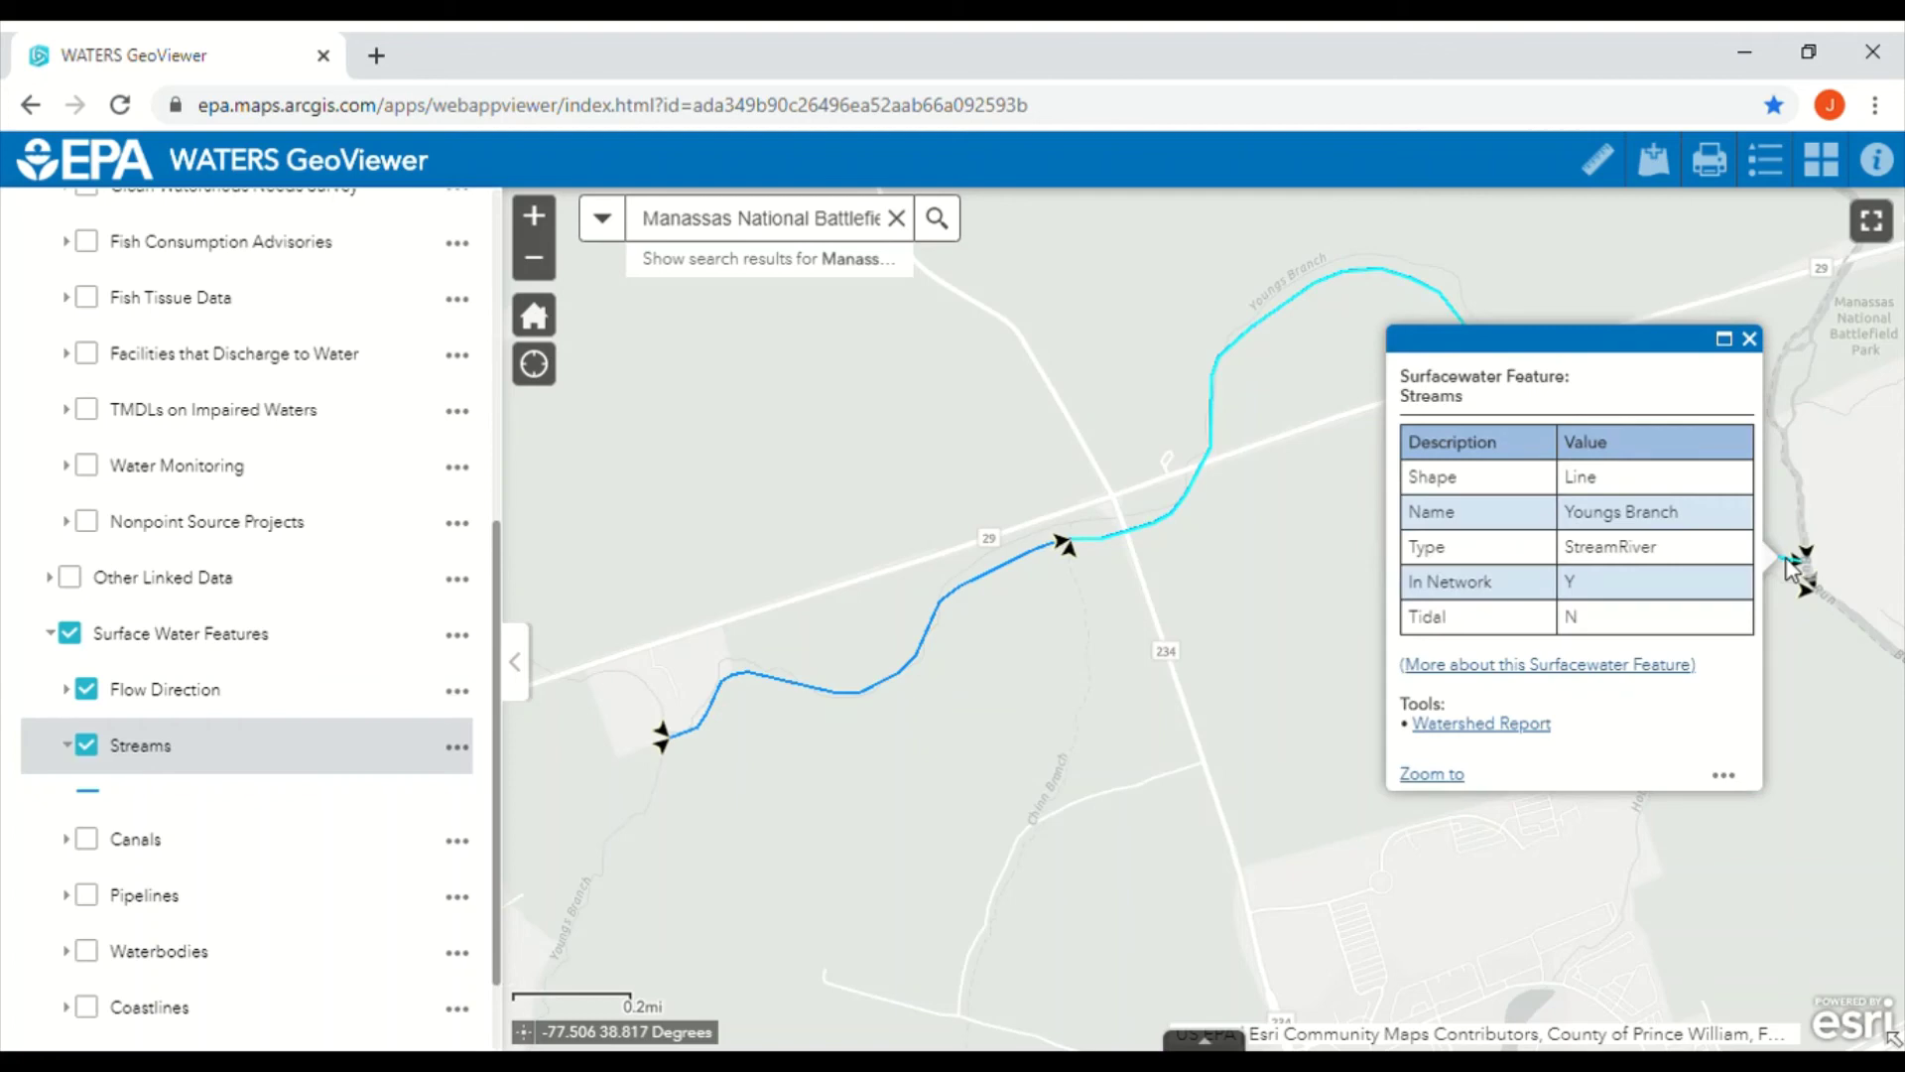
{"action": "left_click", "coordinate": [1535, 740]}
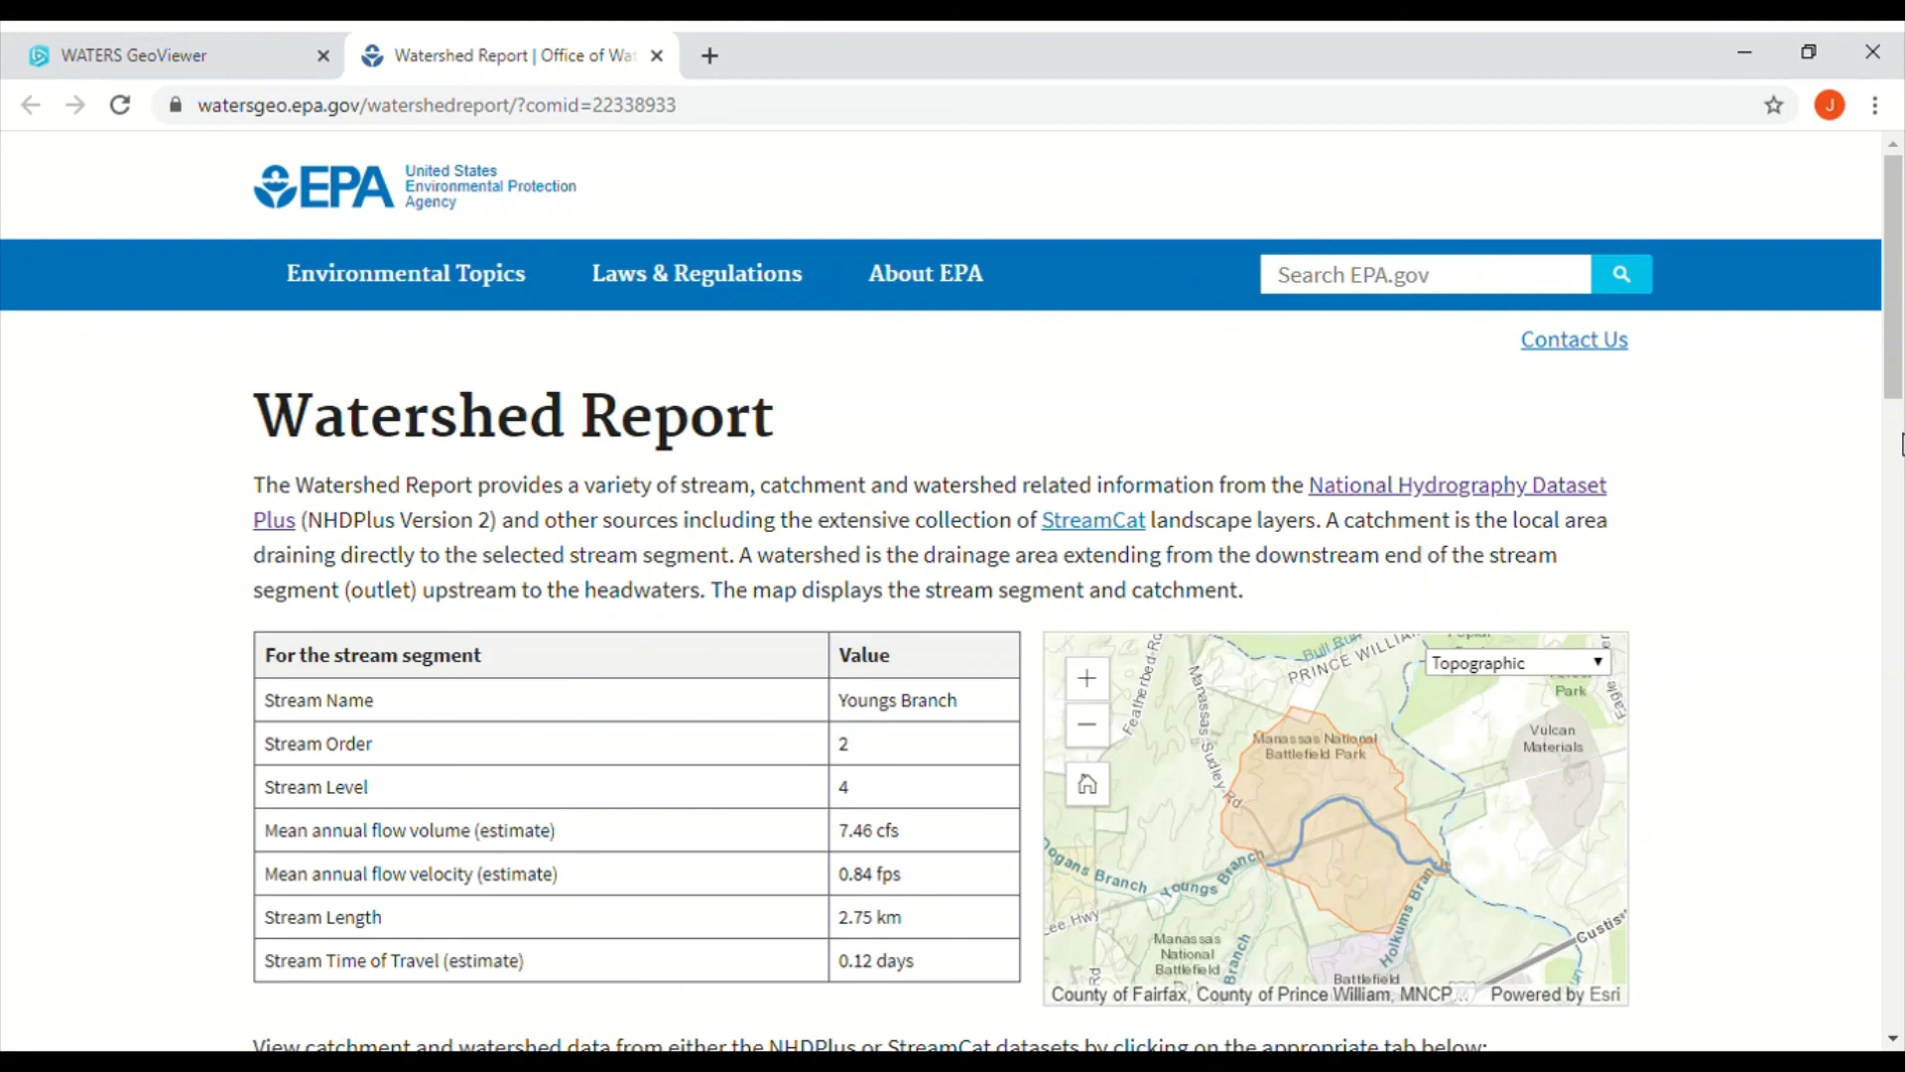
Highlight the 17.80 km² drainage area in the watershed report, then go back to the GeoViewer tab
{"action": "scroll", "coordinate": [1340, 293], "scroll_direction": "down", "scroll_amount": 20}
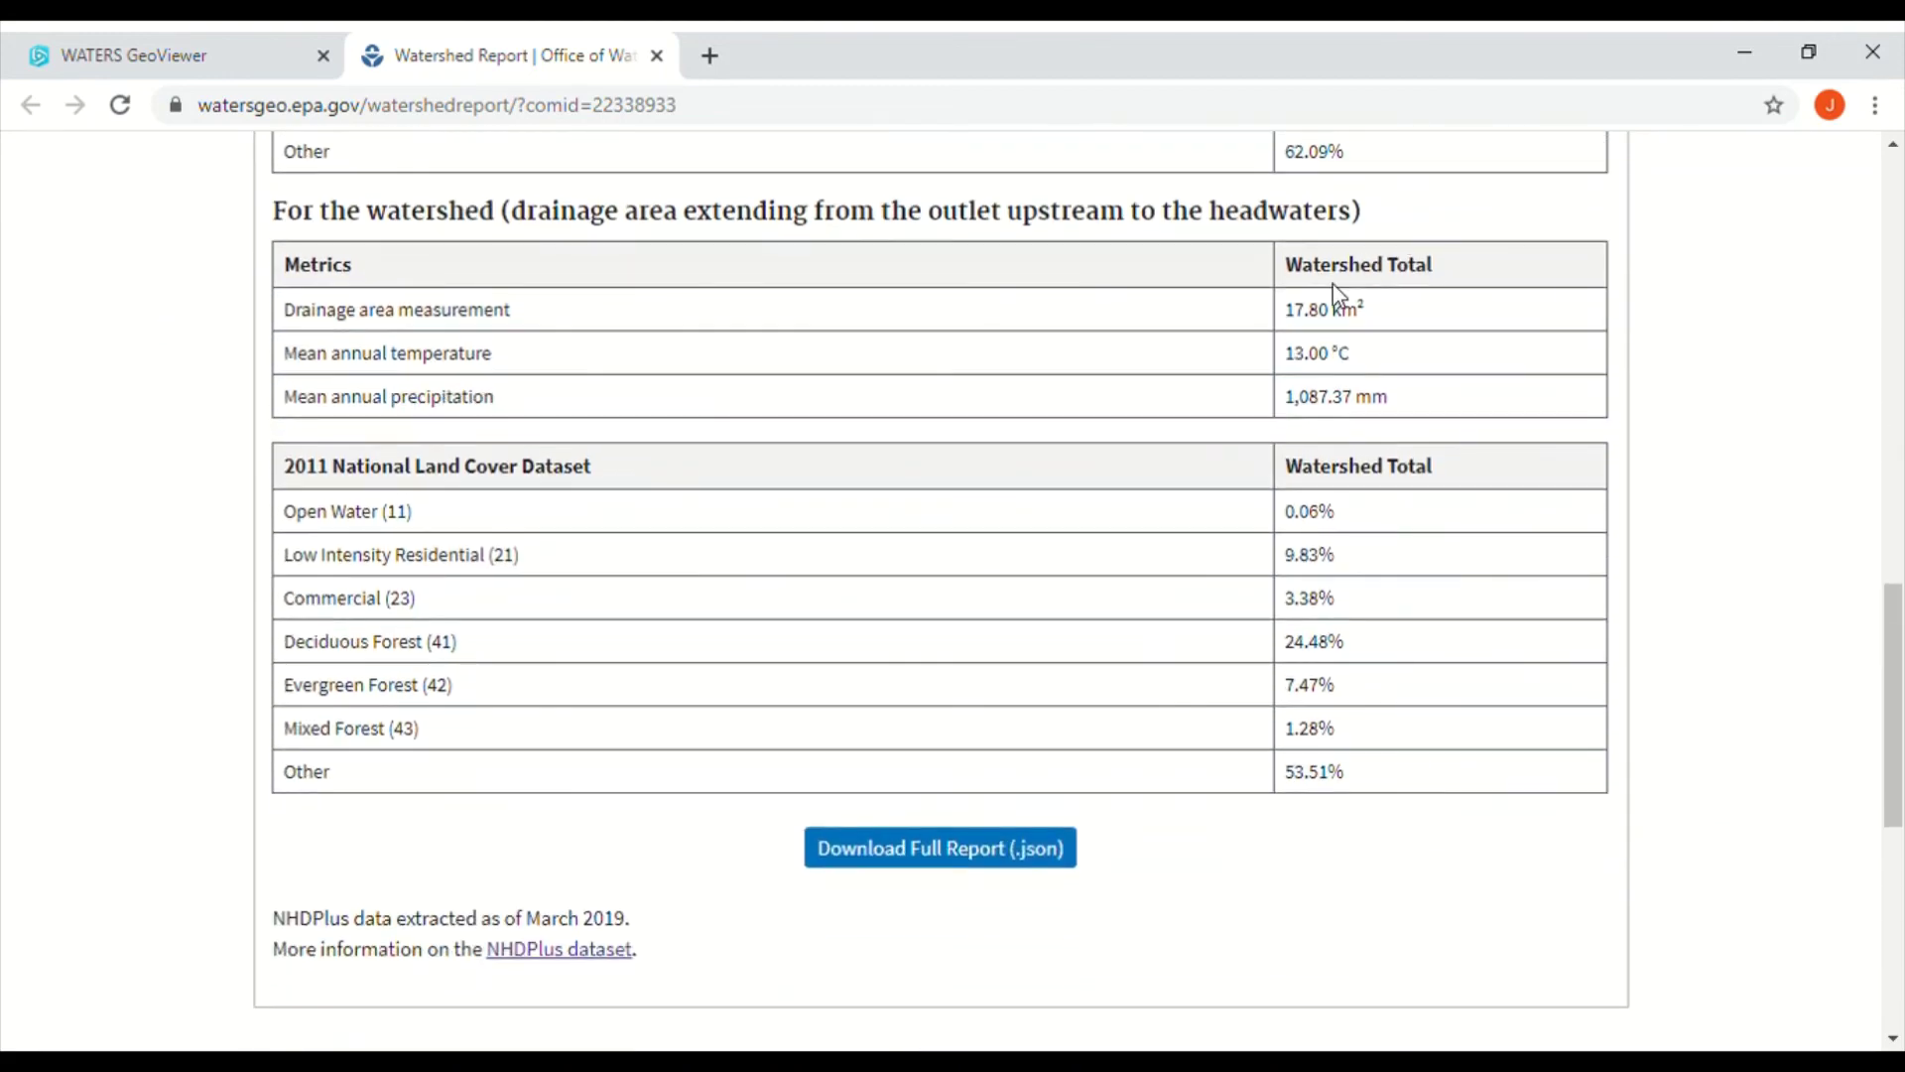
{"action": "left_click_drag", "start_coordinate": [1290, 310], "coordinate": [1387, 316]}
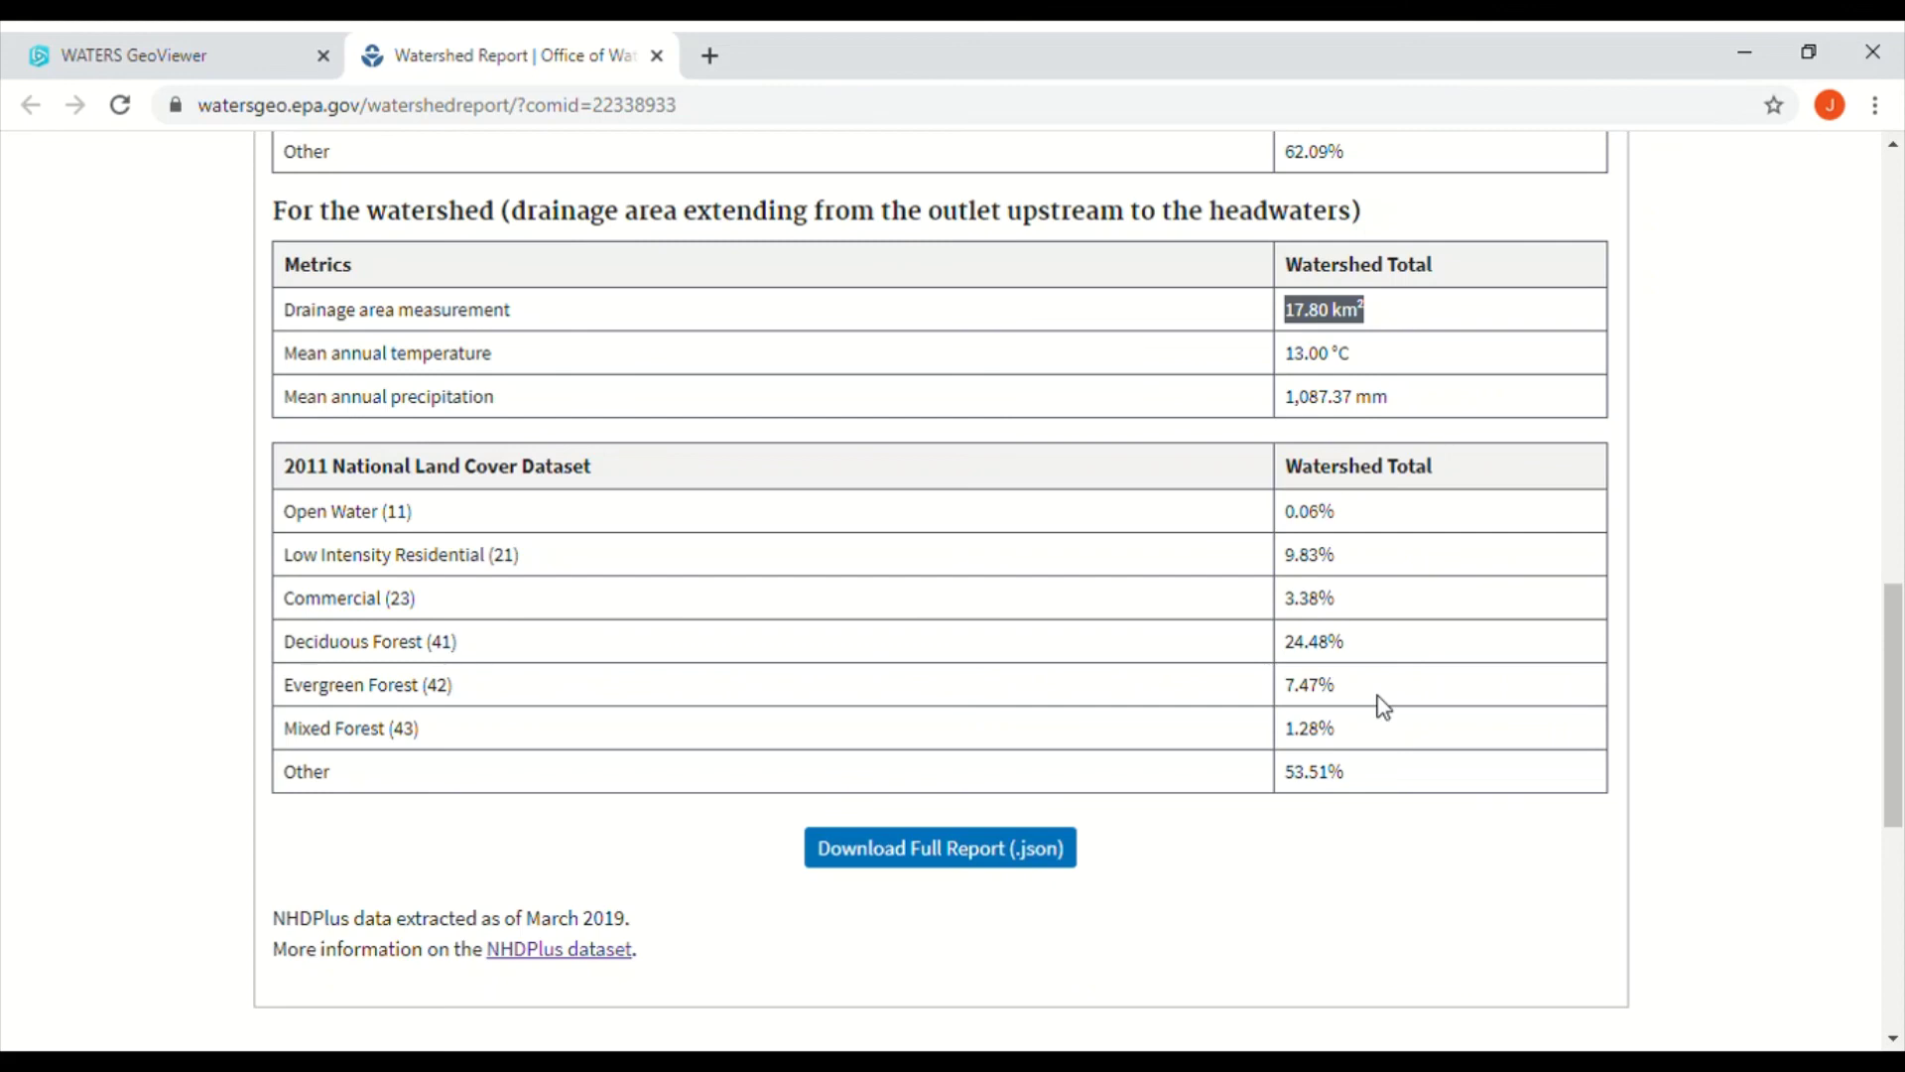
{"action": "left_click", "coordinate": [175, 50]}
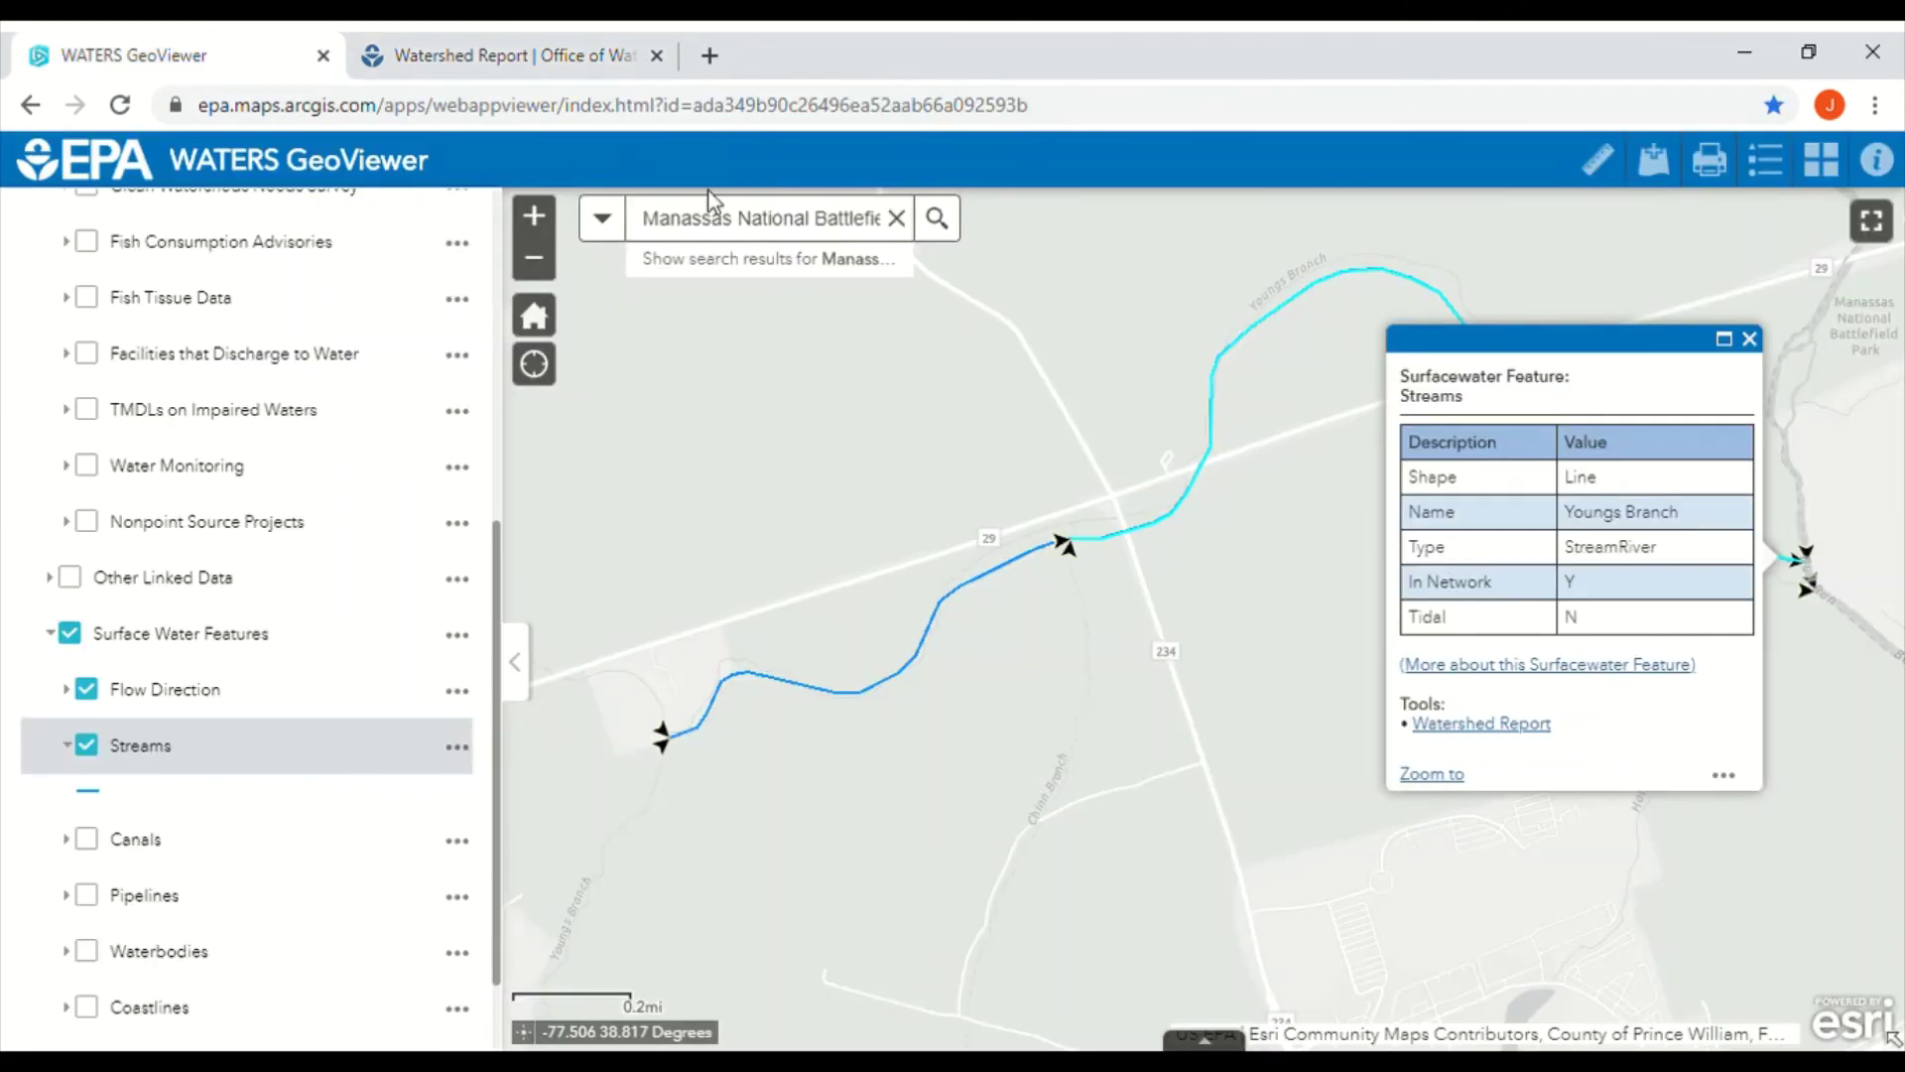
Close the Surfacewater Feature popup for Youngs Branch
{"action": "left_click", "coordinate": [1750, 338]}
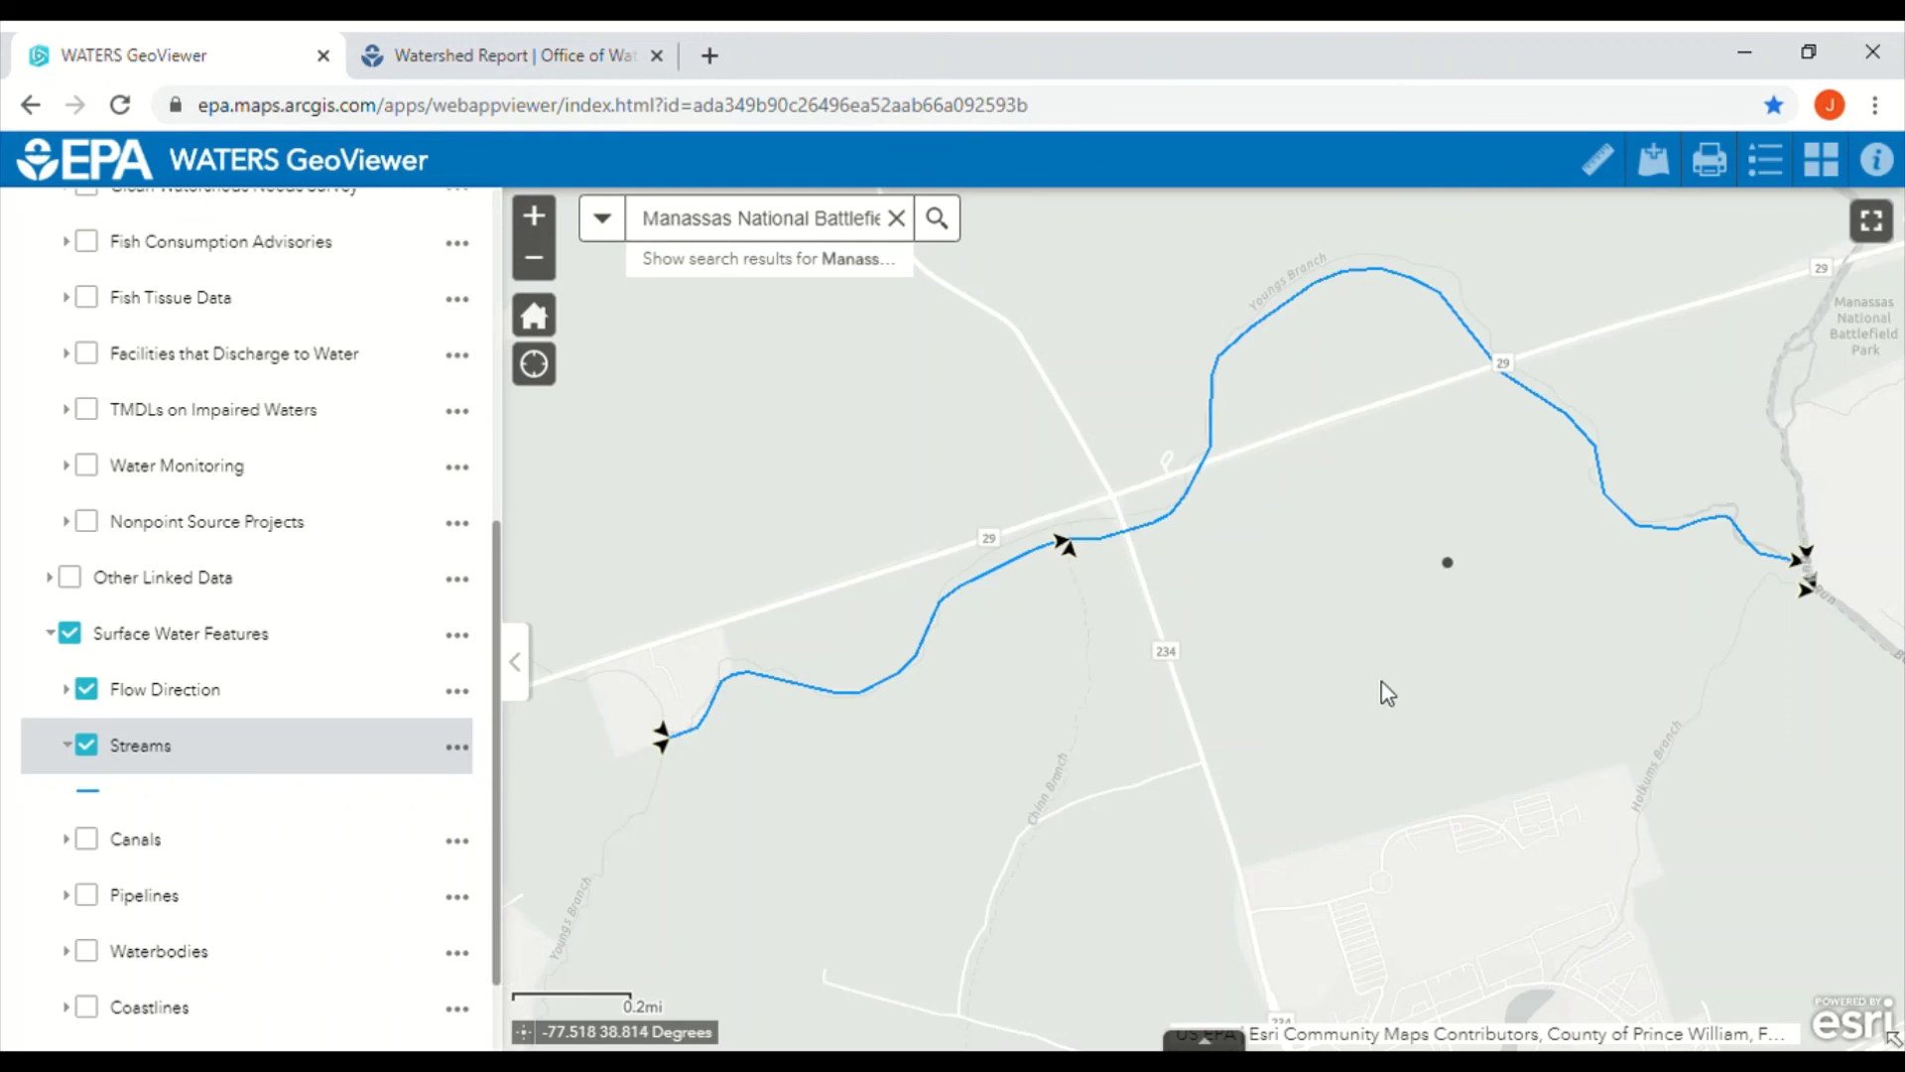